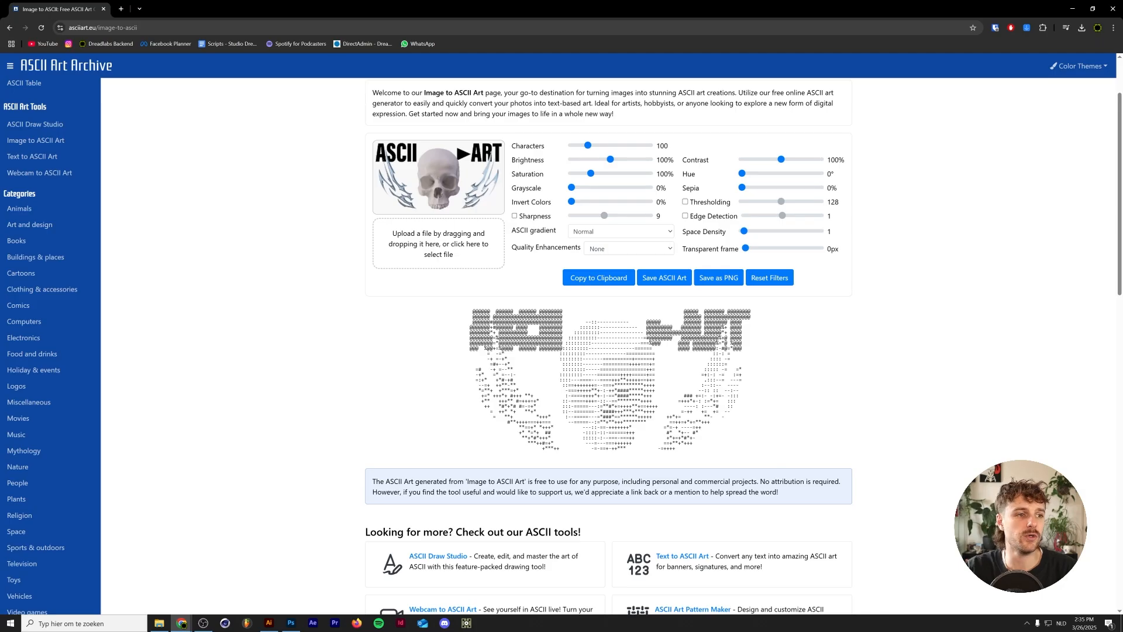
- Set the Characters slider to 223 for the Image to ASCII conversion
drag(589, 147, 612, 149)
scroll(459, 535, down, 2)
drag(459, 535, 447, 509)
scroll(448, 510, up, 2)
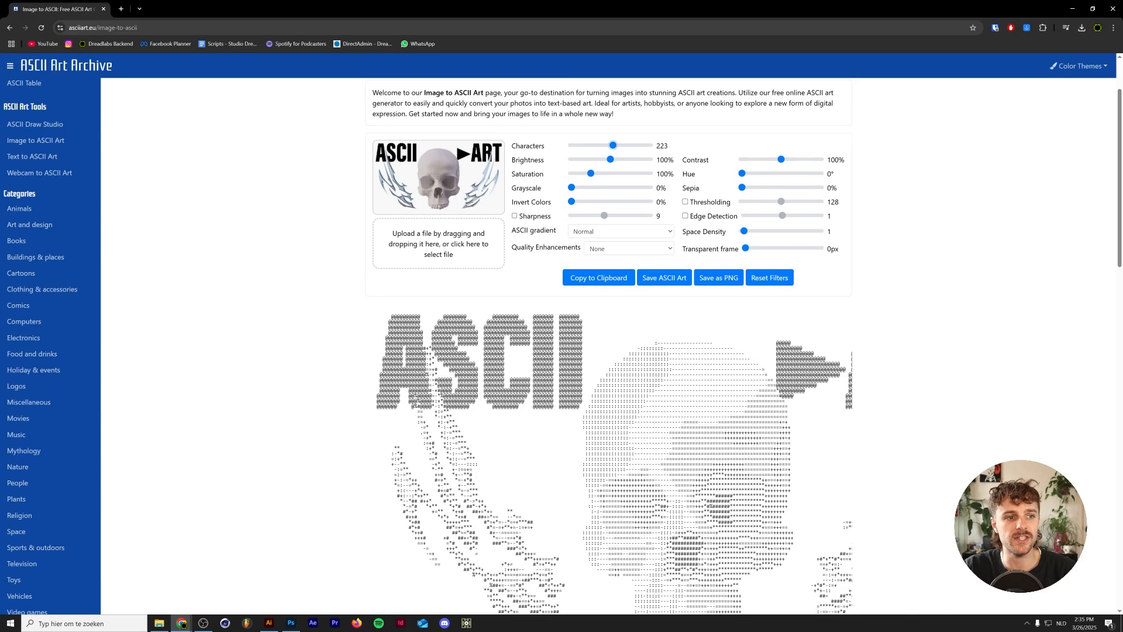
scroll(611, 117, down, 1)
mouse_move(610, 116)
mouse_down()
mouse_move(629, 118)
mouse_move(611, 121)
mouse_up()
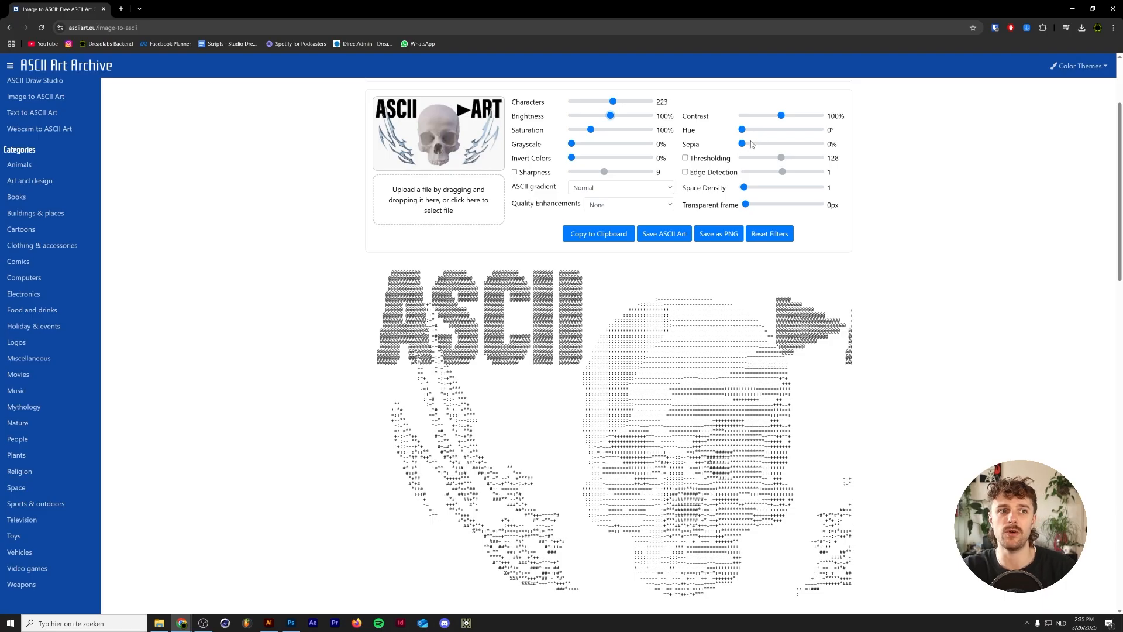
- Enable Sharpness and set it to 8.7
click(540, 173)
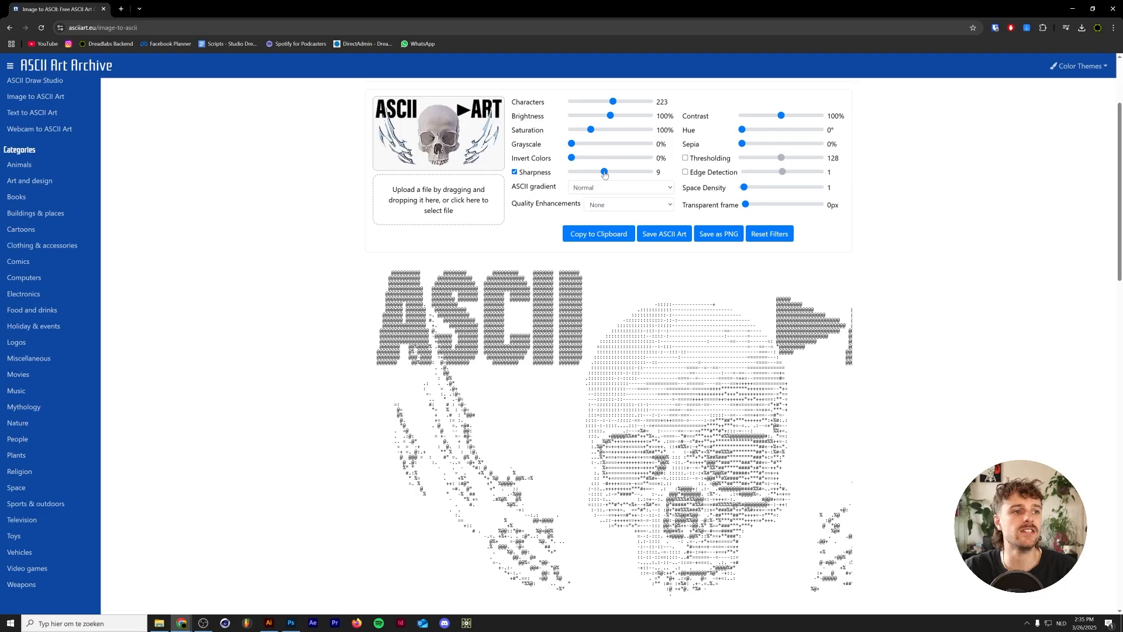
drag(604, 172, 604, 174)
scroll(604, 174, down, 2)
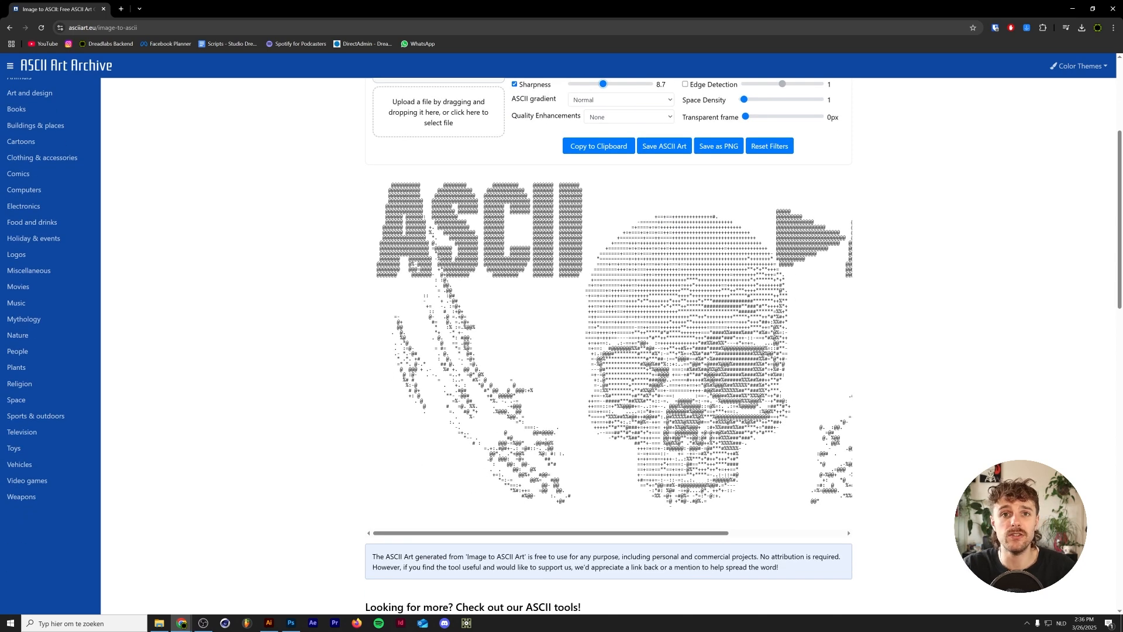
scroll(604, 174, up, 2)
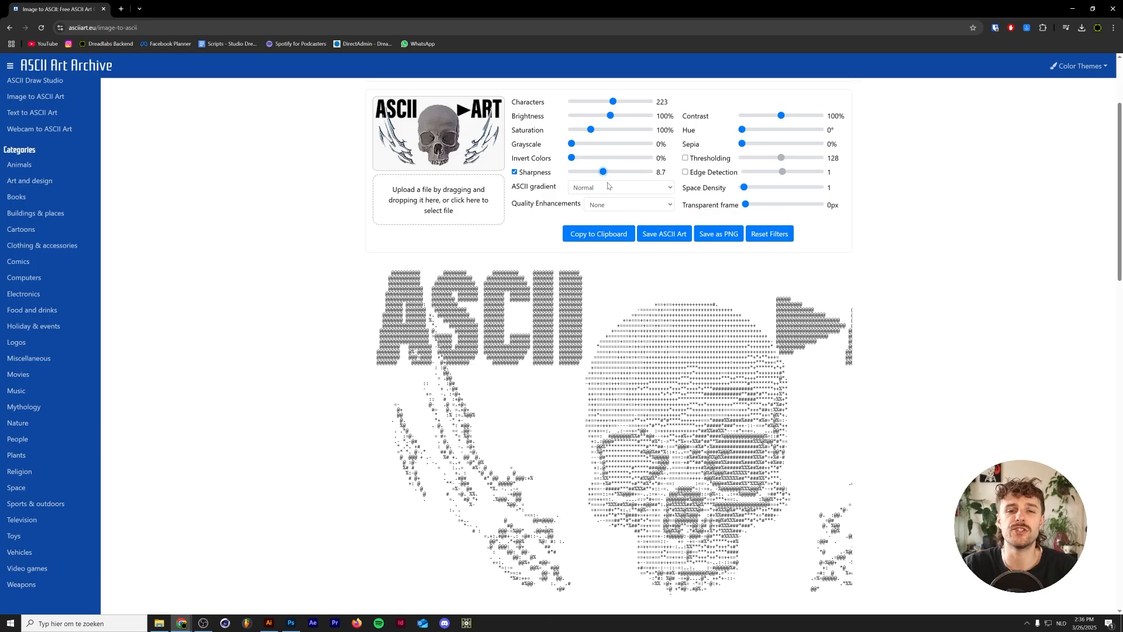
scroll(608, 205, up, 2)
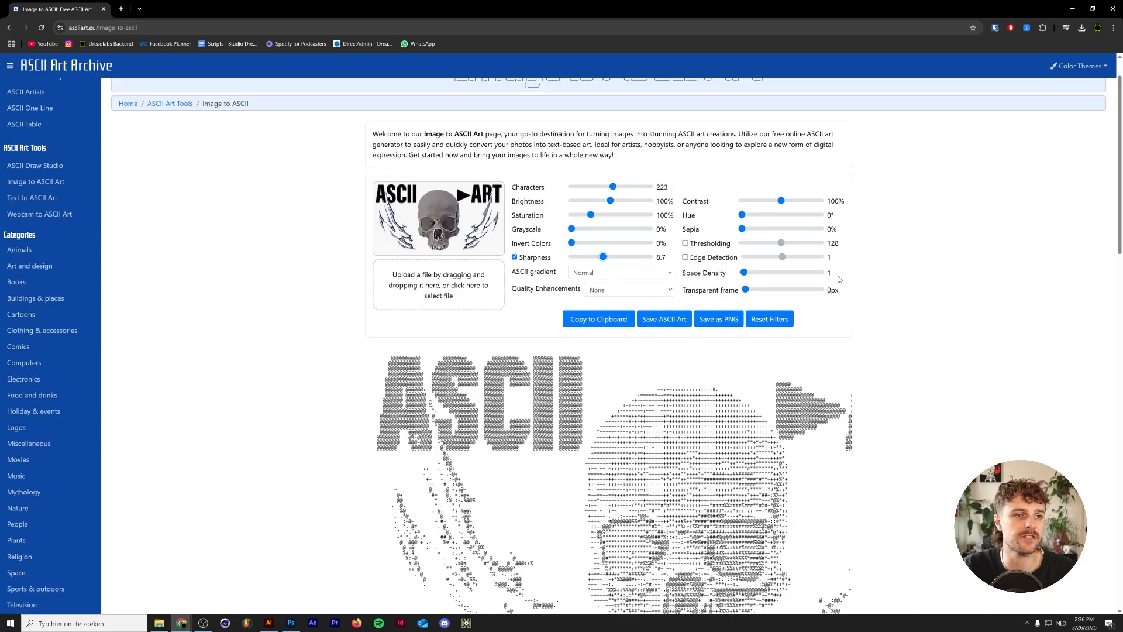
- Try the Alphabetic, Alphanumeric and Extended High ASCII gradients on the preview
click(618, 277)
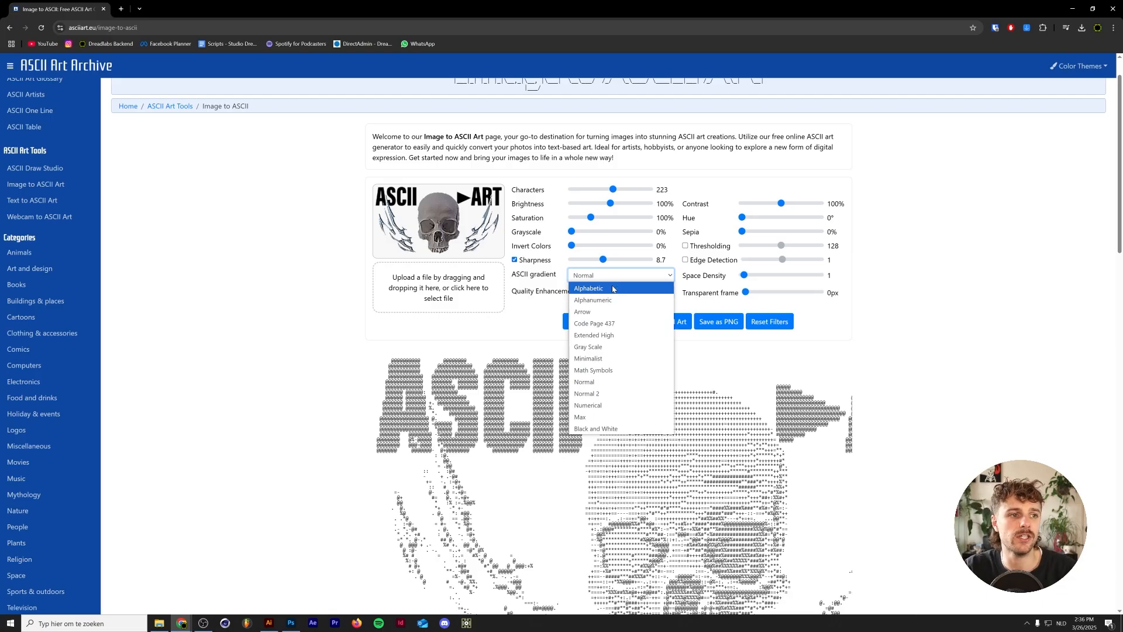
click(612, 288)
scroll(613, 288, down, 2)
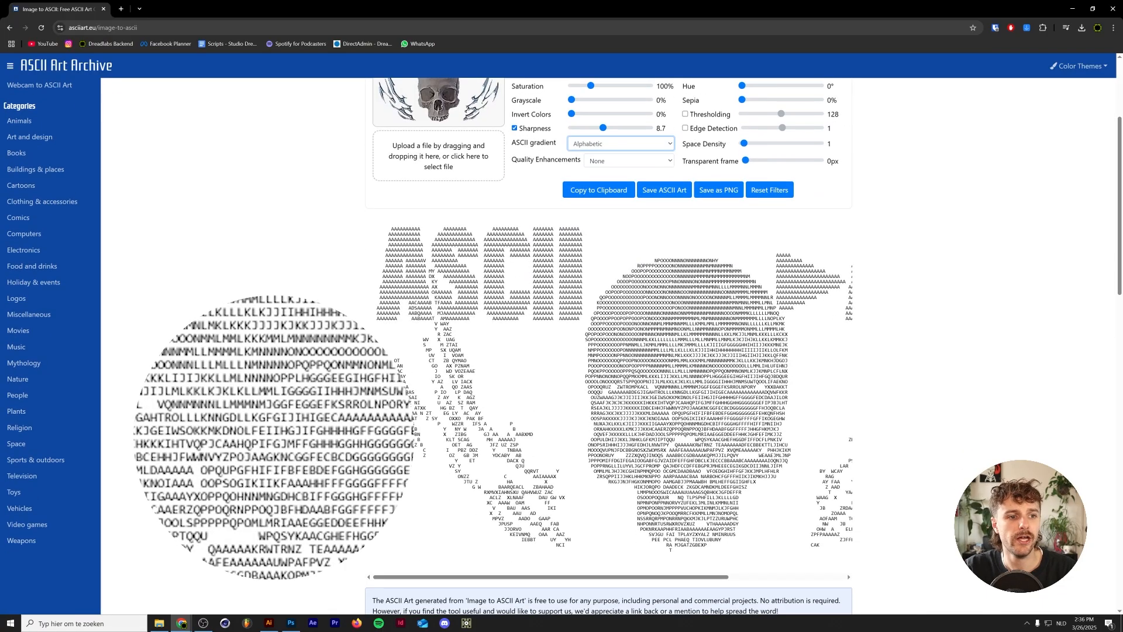
scroll(607, 282, up, 3)
click(608, 274)
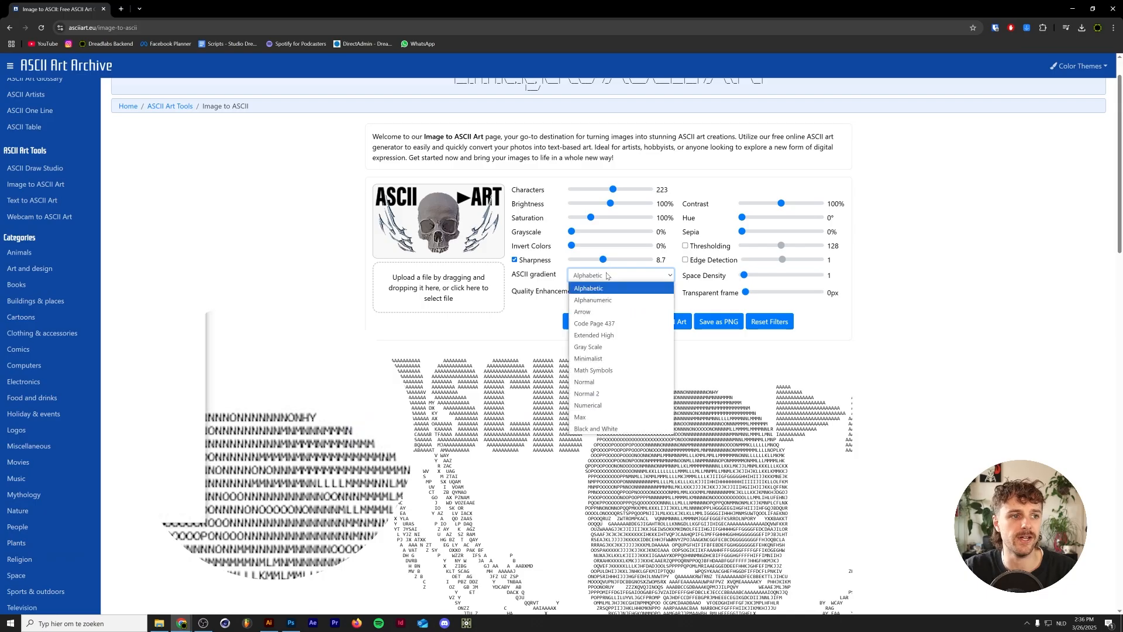
click(607, 283)
click(609, 275)
click(609, 294)
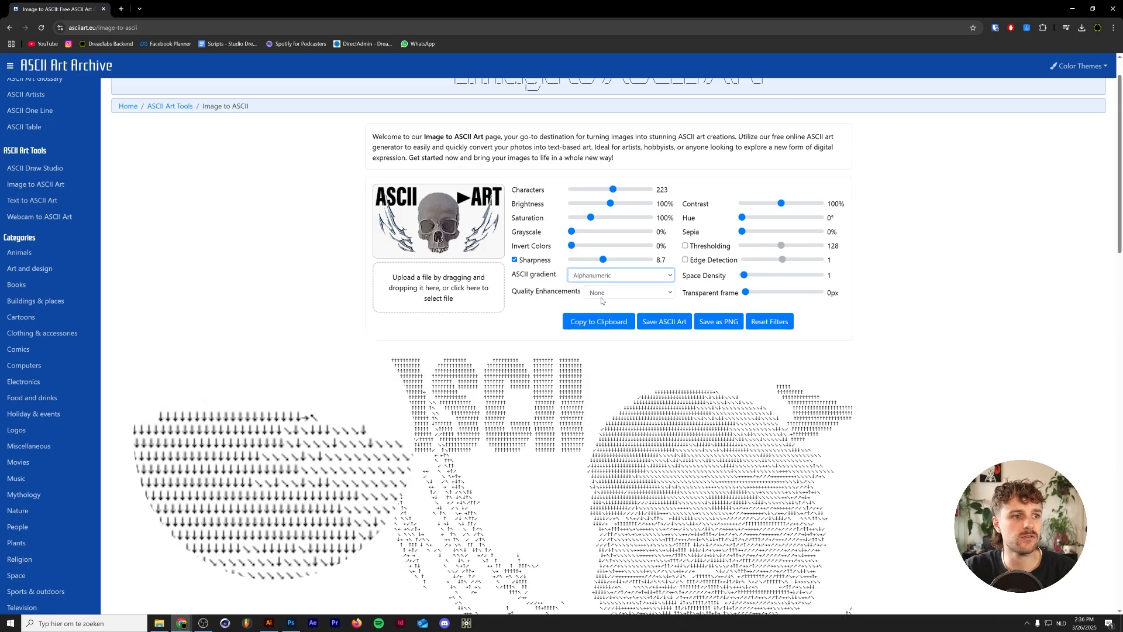
click(610, 277)
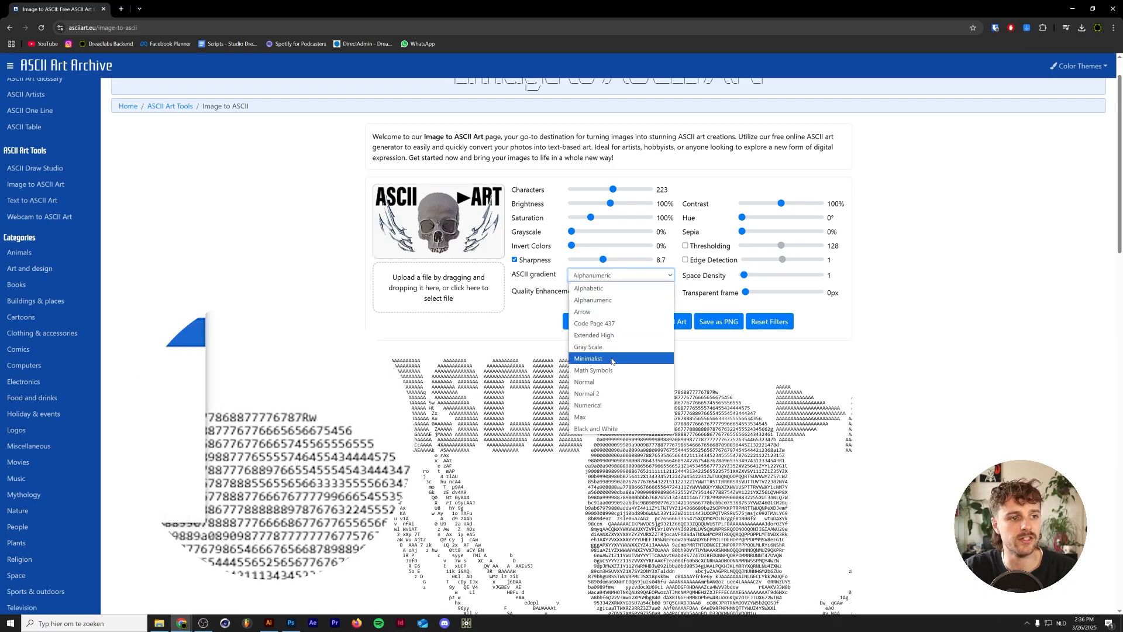
click(608, 335)
- Try the Minimalist, Code Page 437 and Black and White ASCII gradients on the preview
scroll(635, 260, down, 2)
click(617, 188)
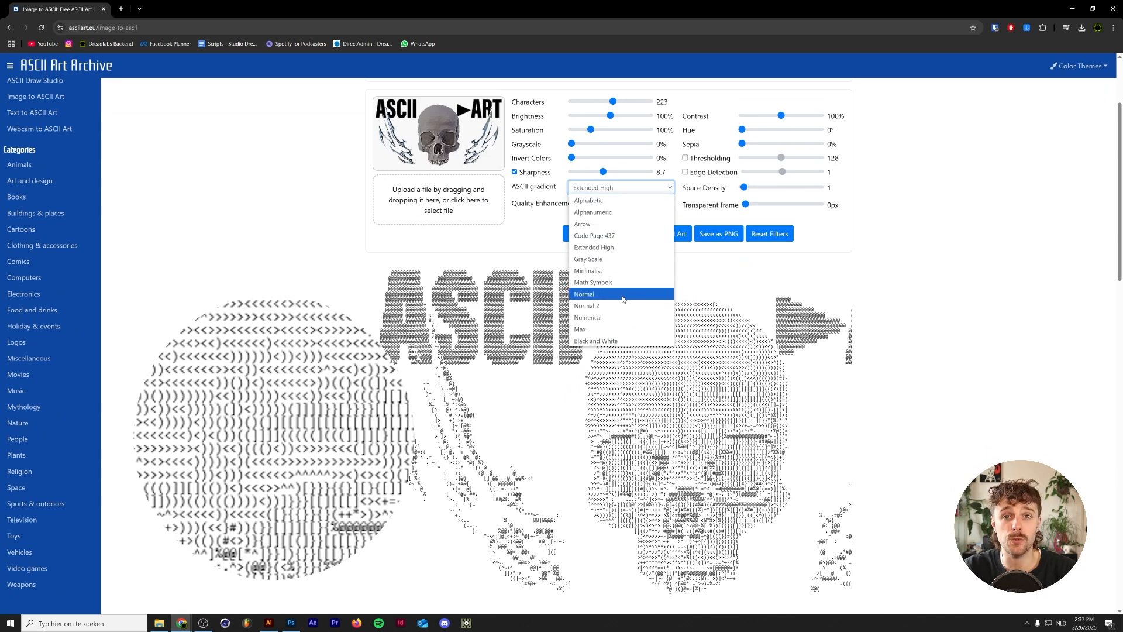
click(615, 271)
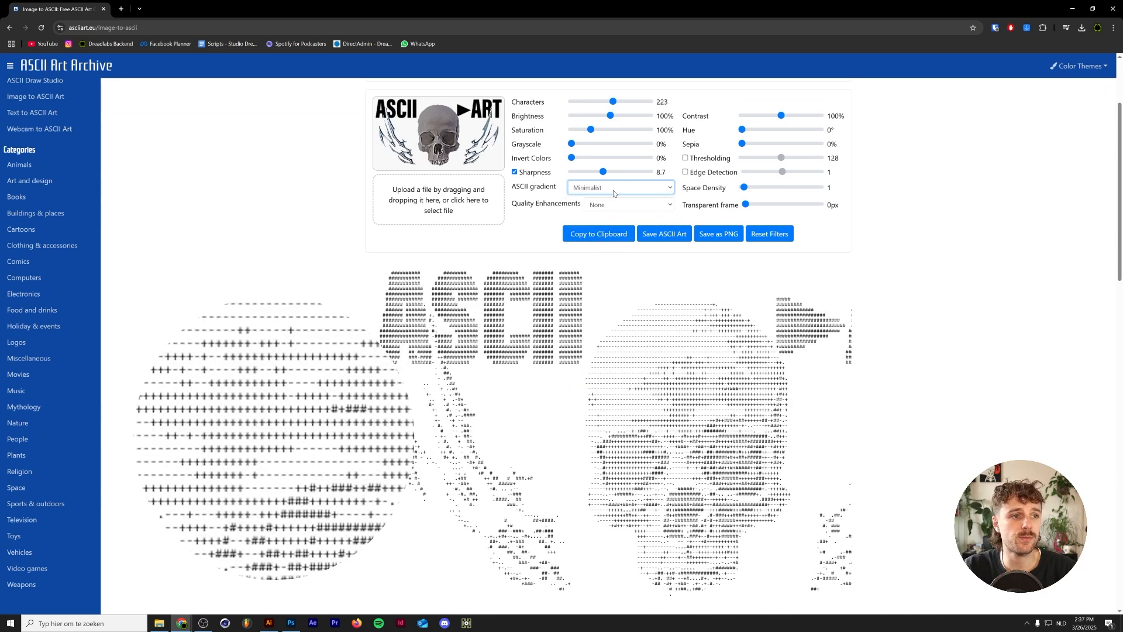
click(614, 191)
click(609, 237)
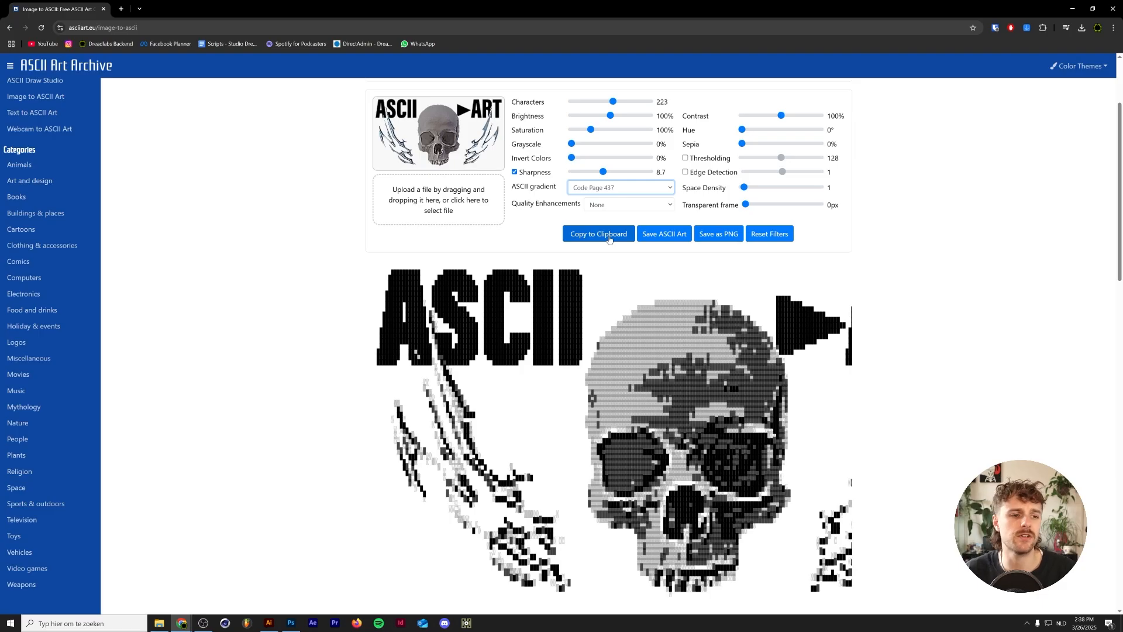
click(632, 193)
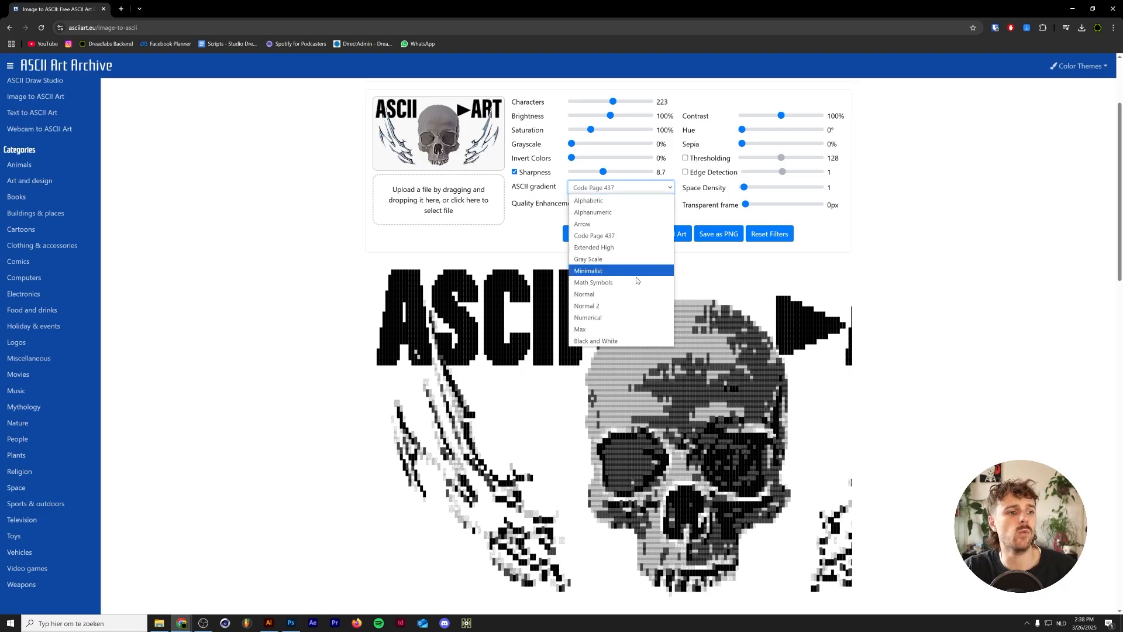
click(625, 341)
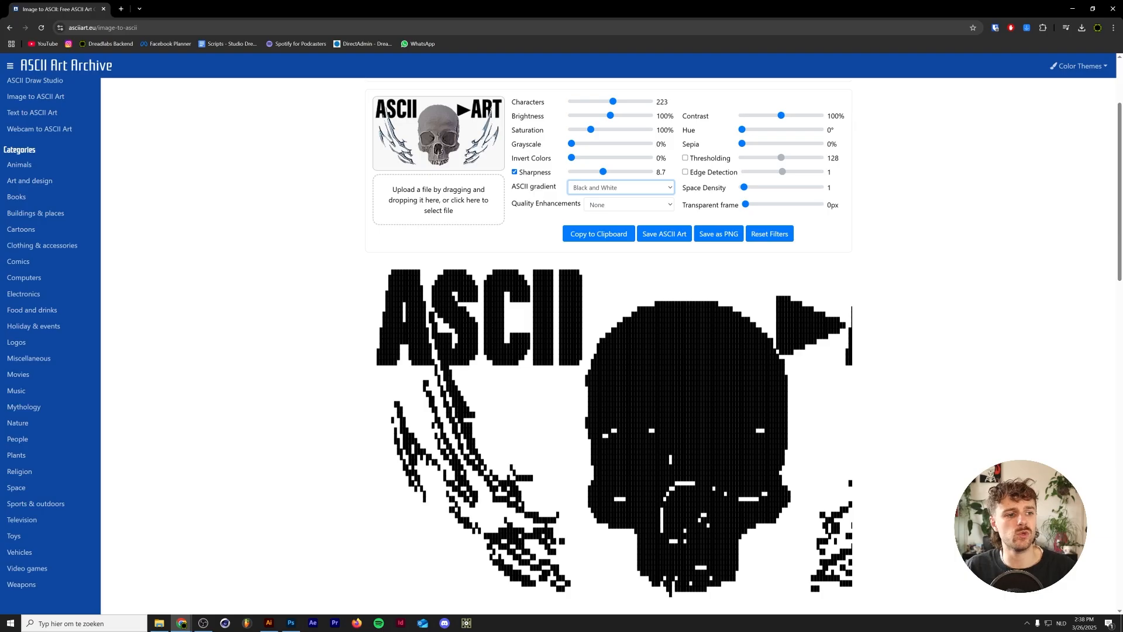
- Switch the ASCII gradient back to Normal and copy the ASCII art to the clipboard
click(585, 186)
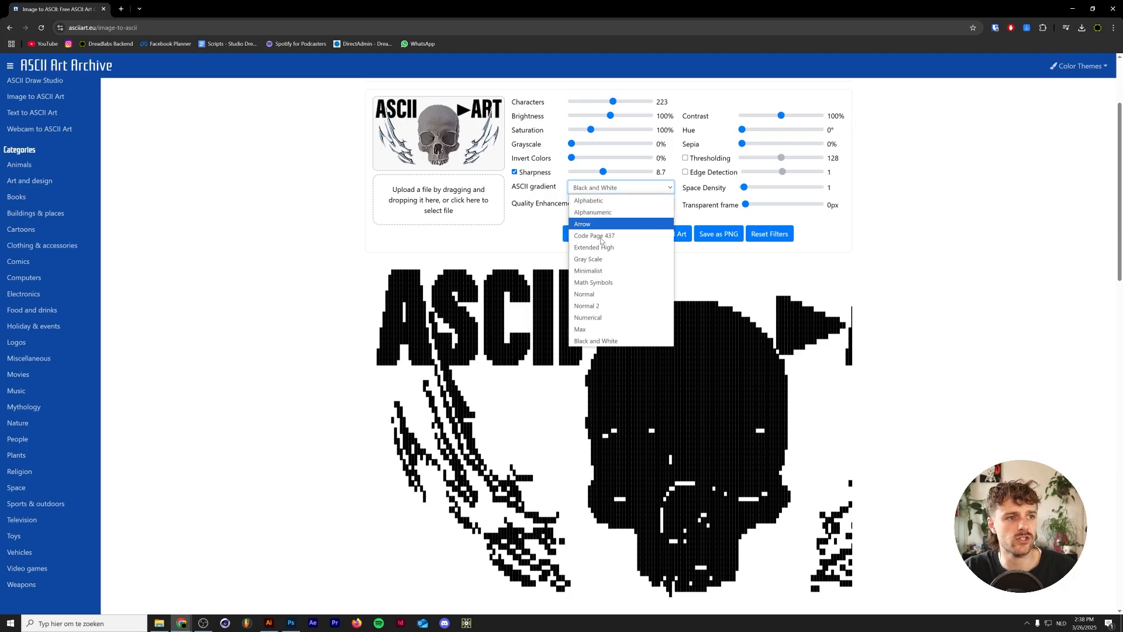
click(608, 293)
scroll(605, 269, up, 1)
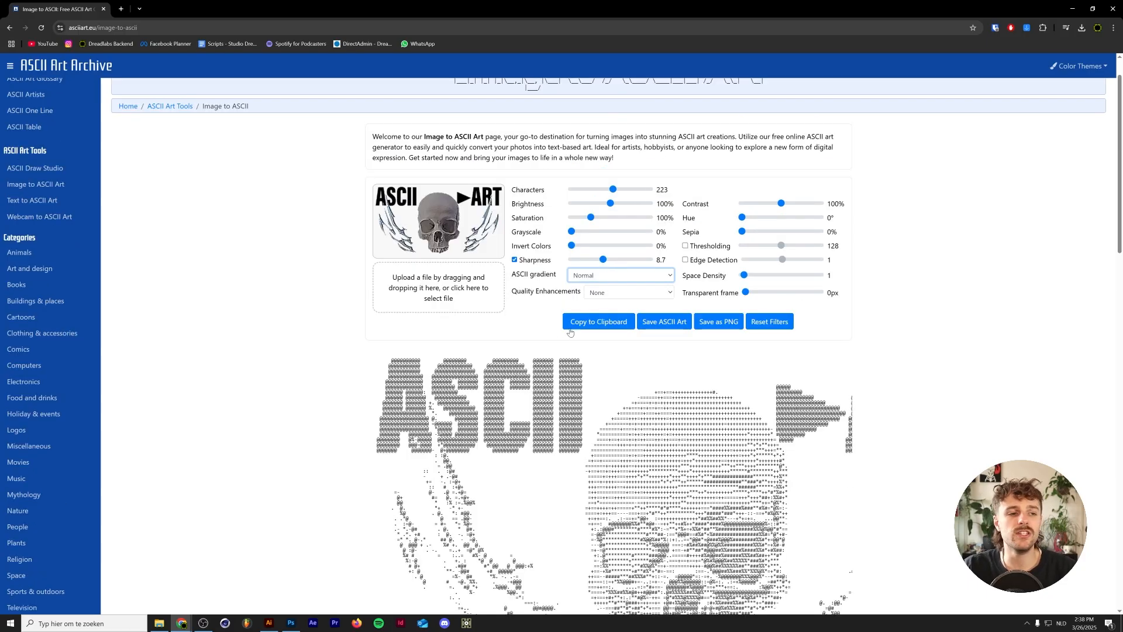
click(603, 325)
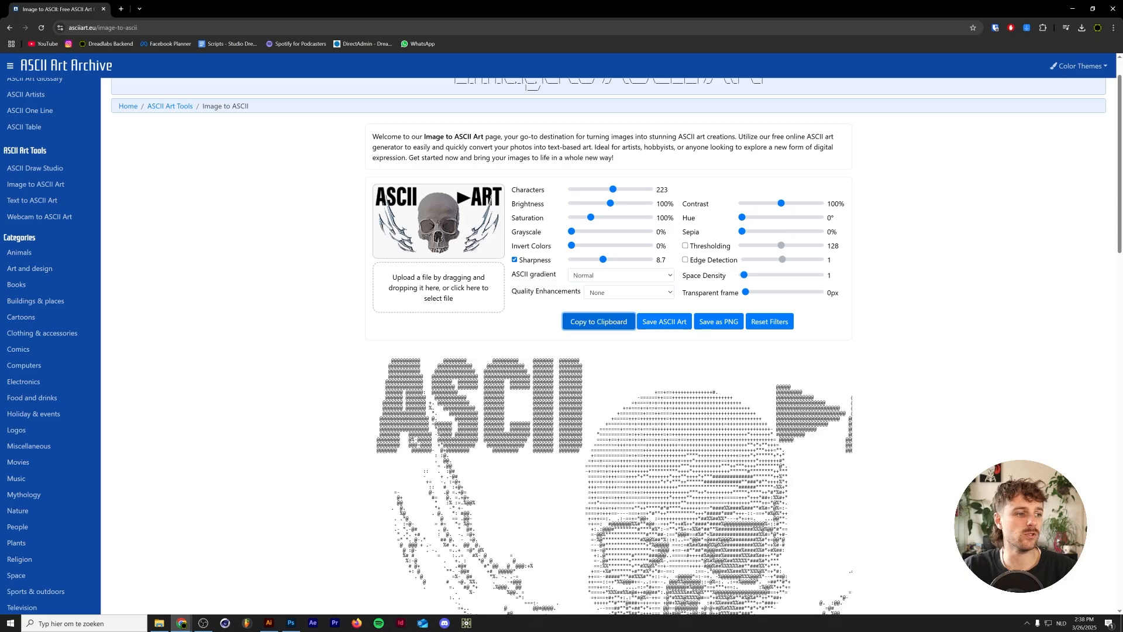
- Switch to Photoshop's Untitled-1 document and paste the ASCII art into a text box spanning the canvas
click(291, 623)
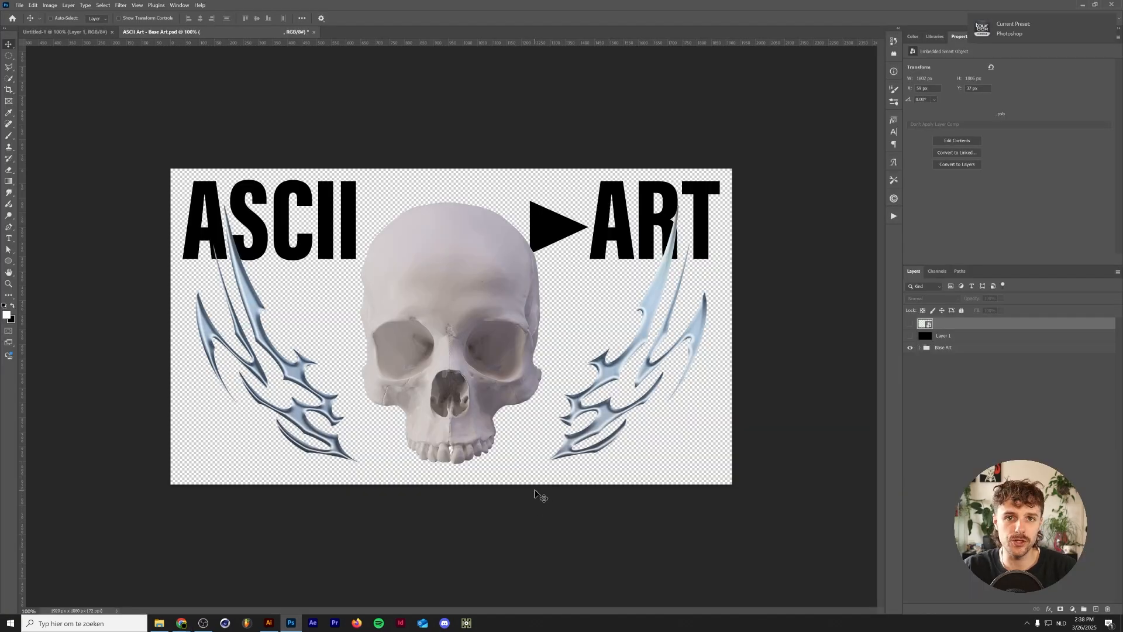
key(ctrl+Tab)
click(9, 238)
drag(181, 179, 716, 472)
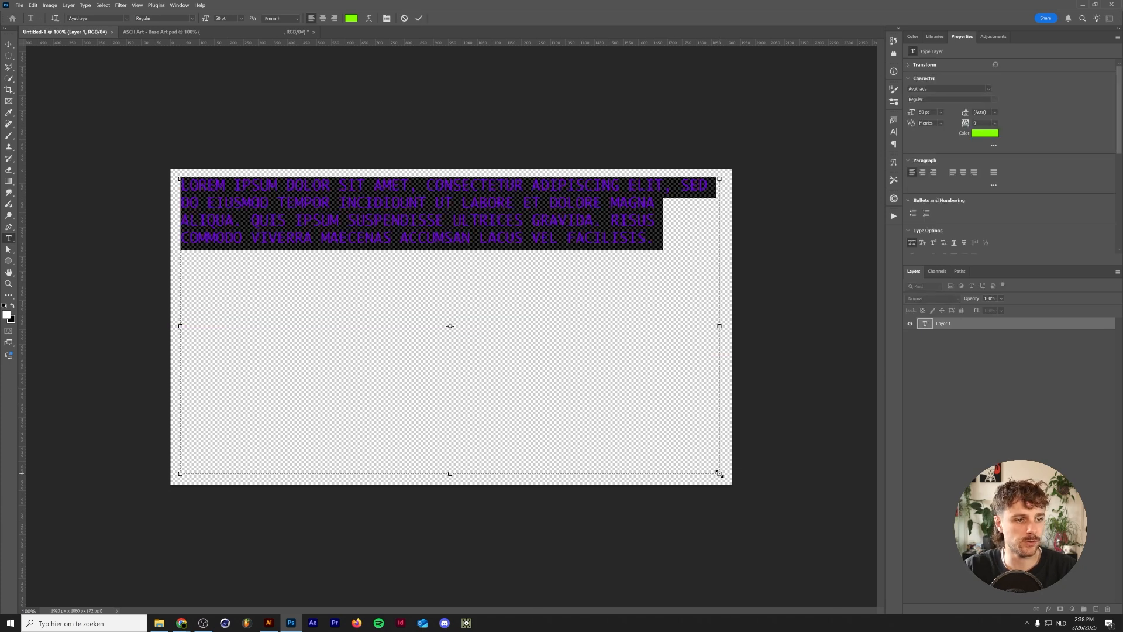
key(ctrl+v)
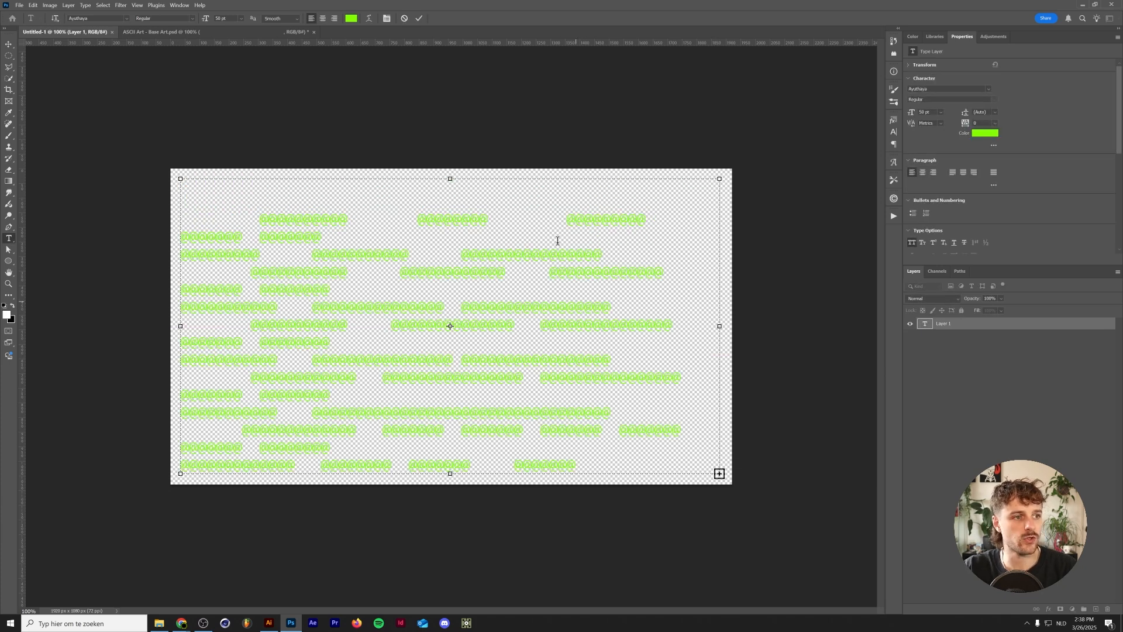
- Select all the pasted text and set its colour to 000000
key(ctrl+a)
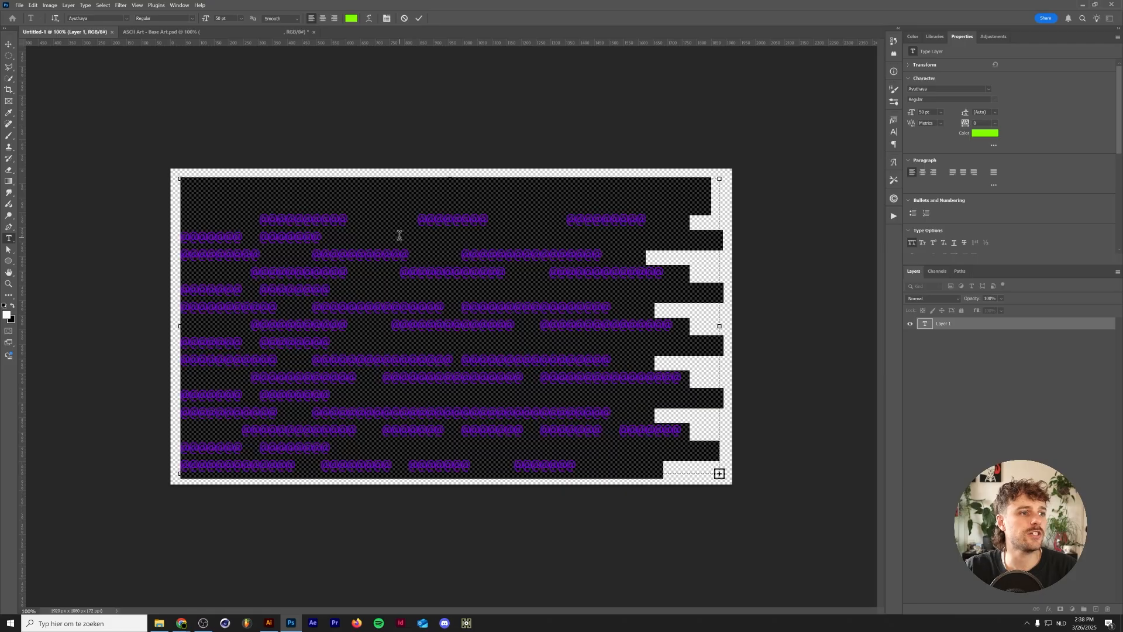
click(351, 18)
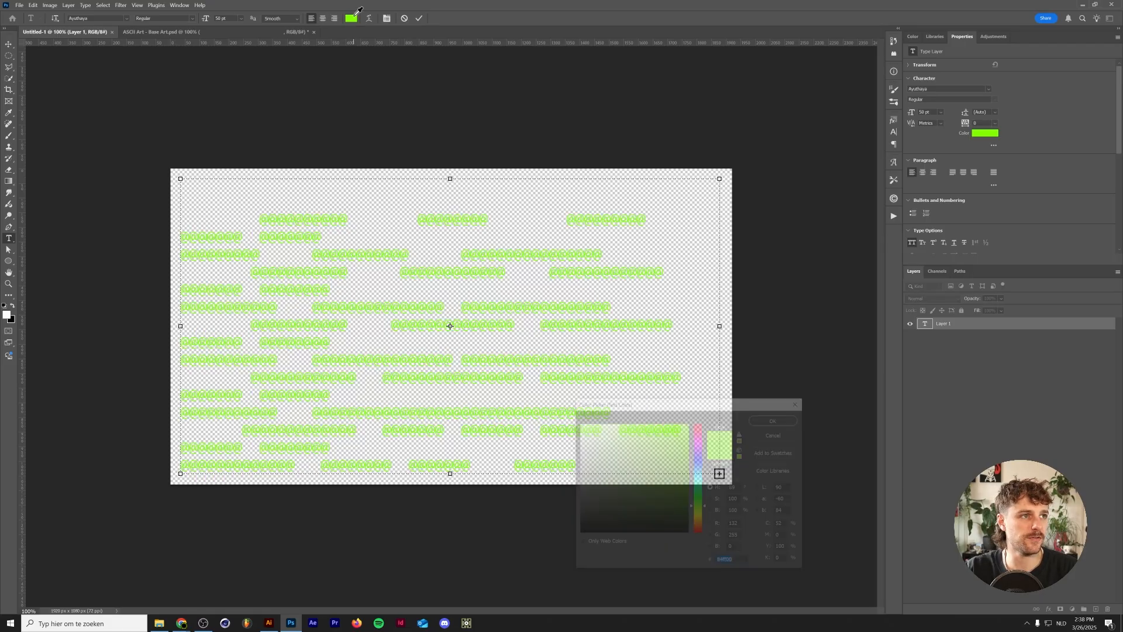
text(000000)
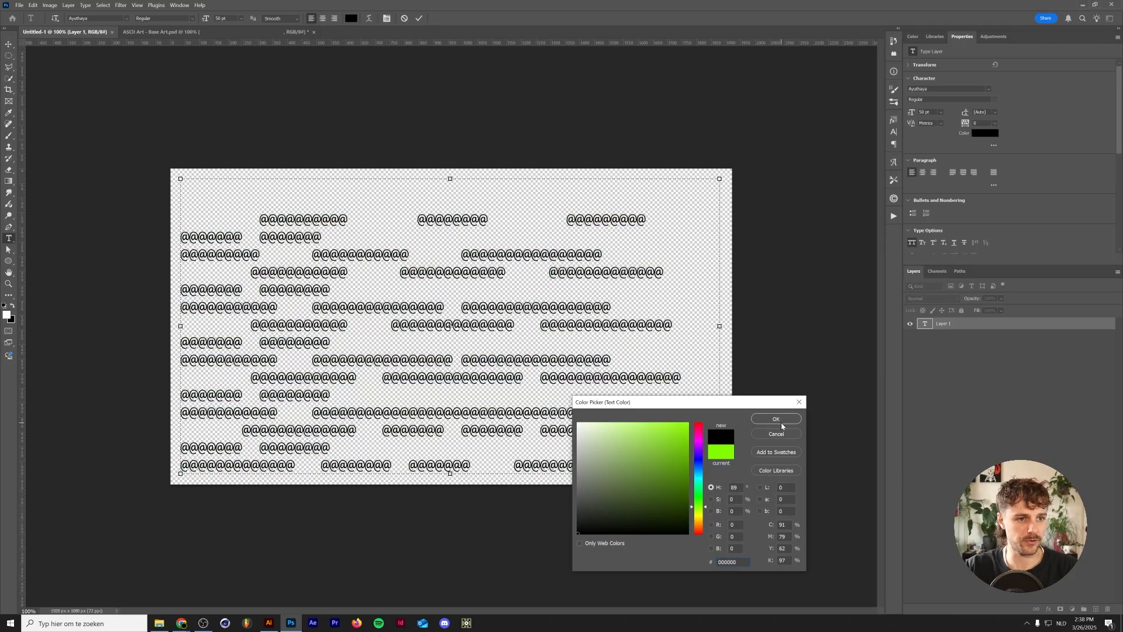
click(775, 419)
- Set the text's font size to 15 pt
click(923, 112)
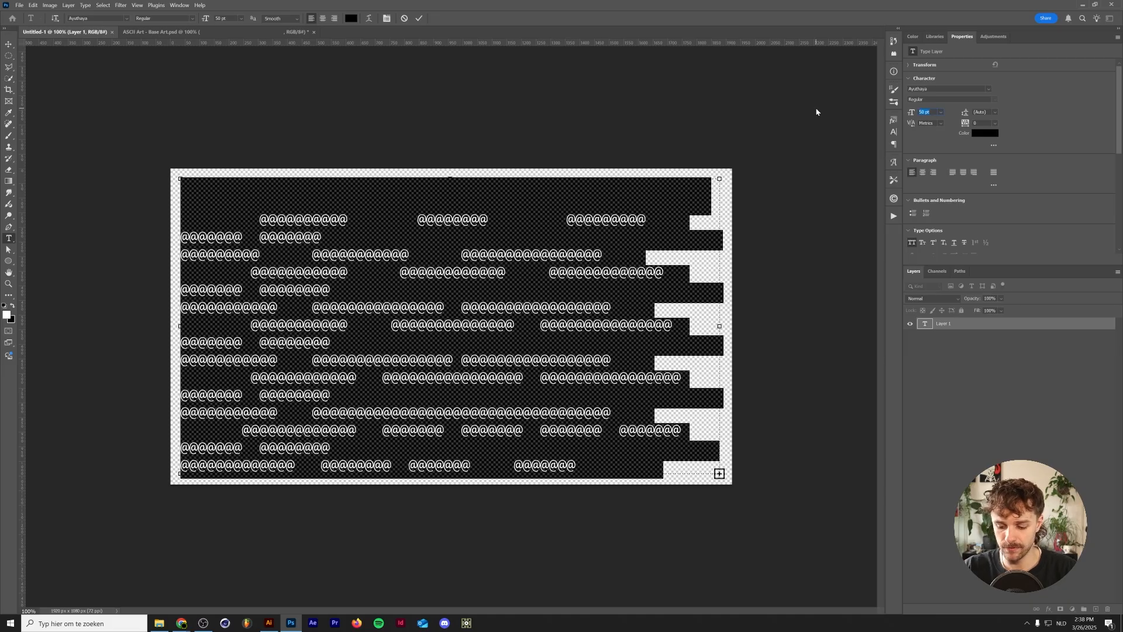
text(15)
key(Return)
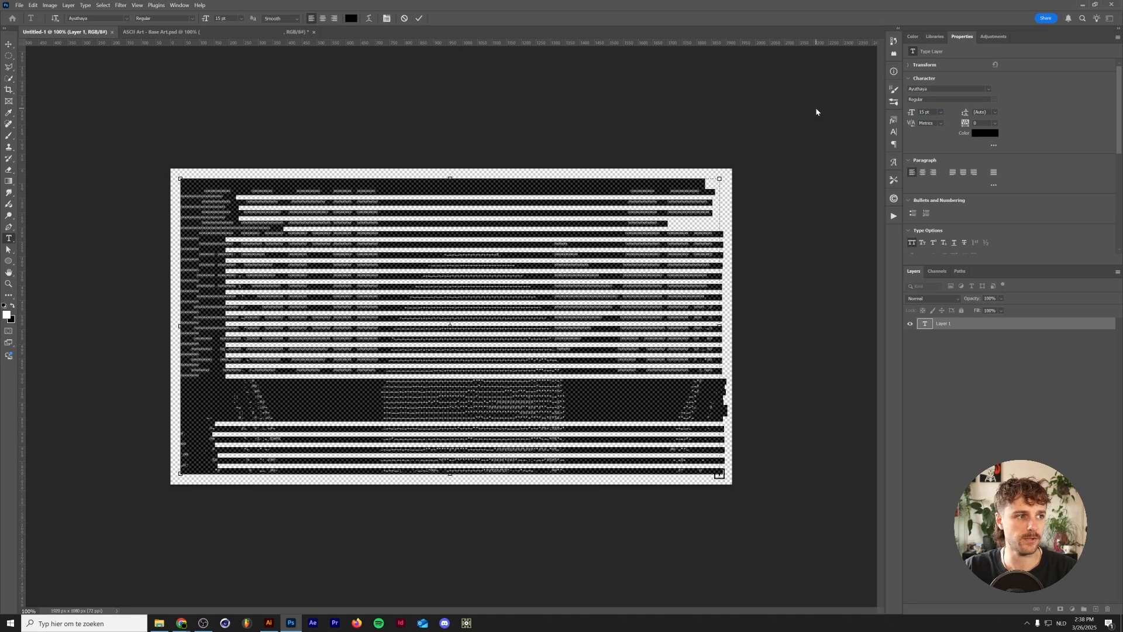
- Set the font size to 9 pt, commit the text and select the text layer
click(940, 112)
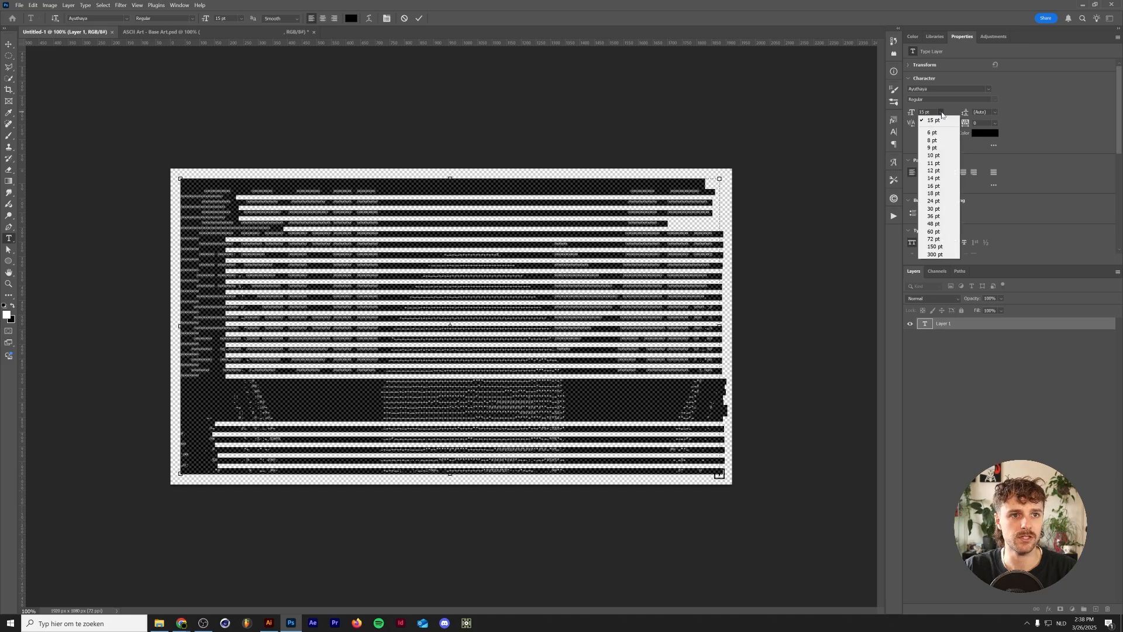
click(932, 145)
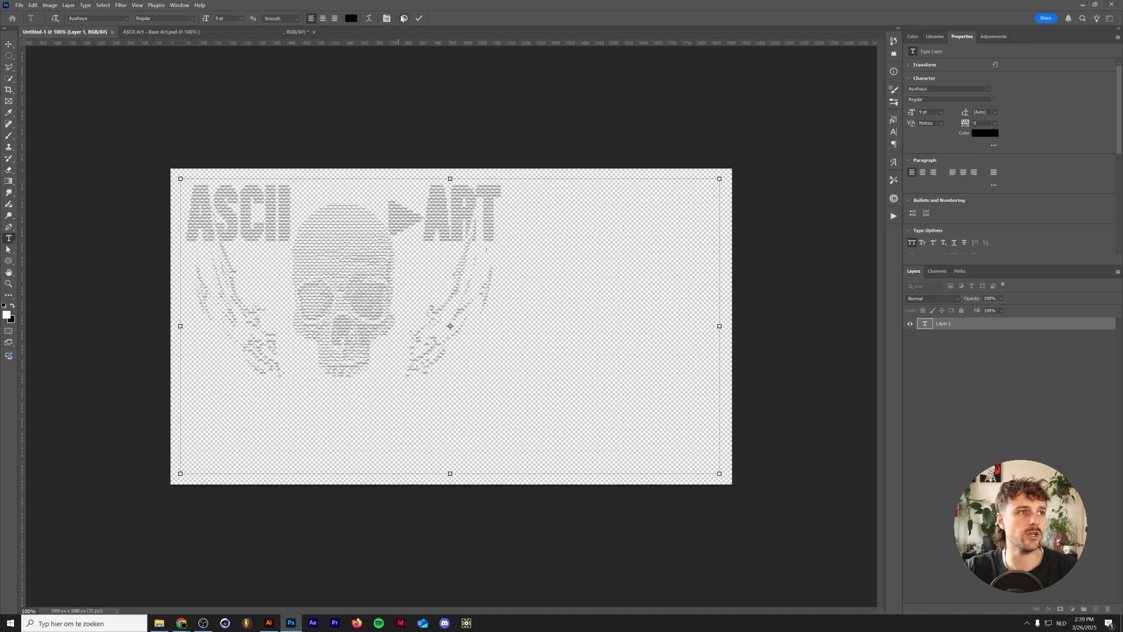
click(419, 19)
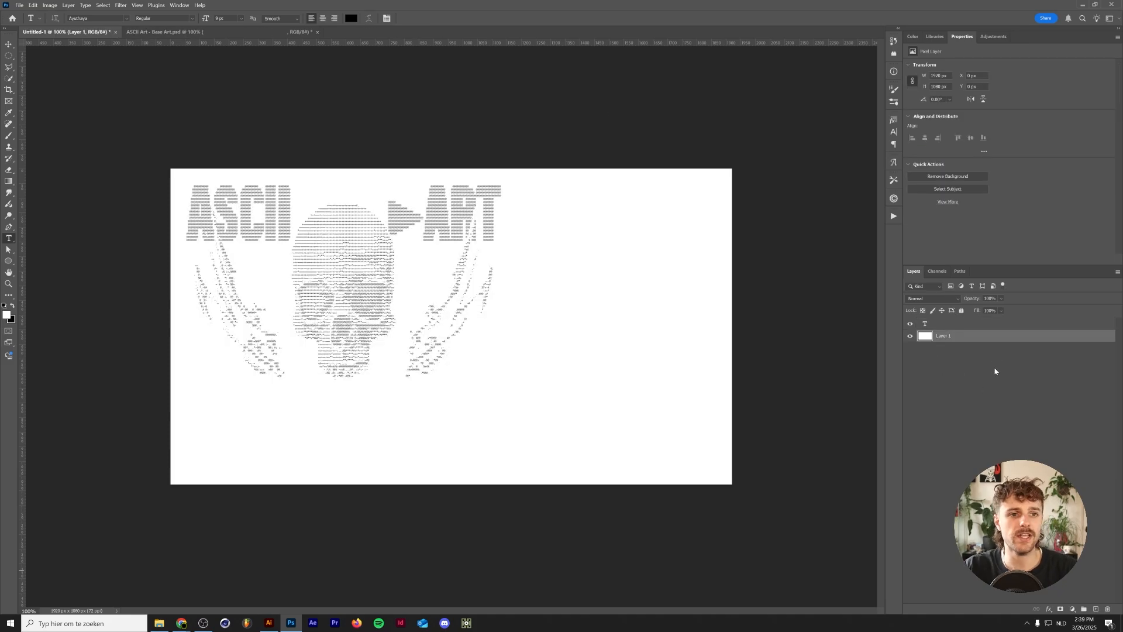
click(997, 328)
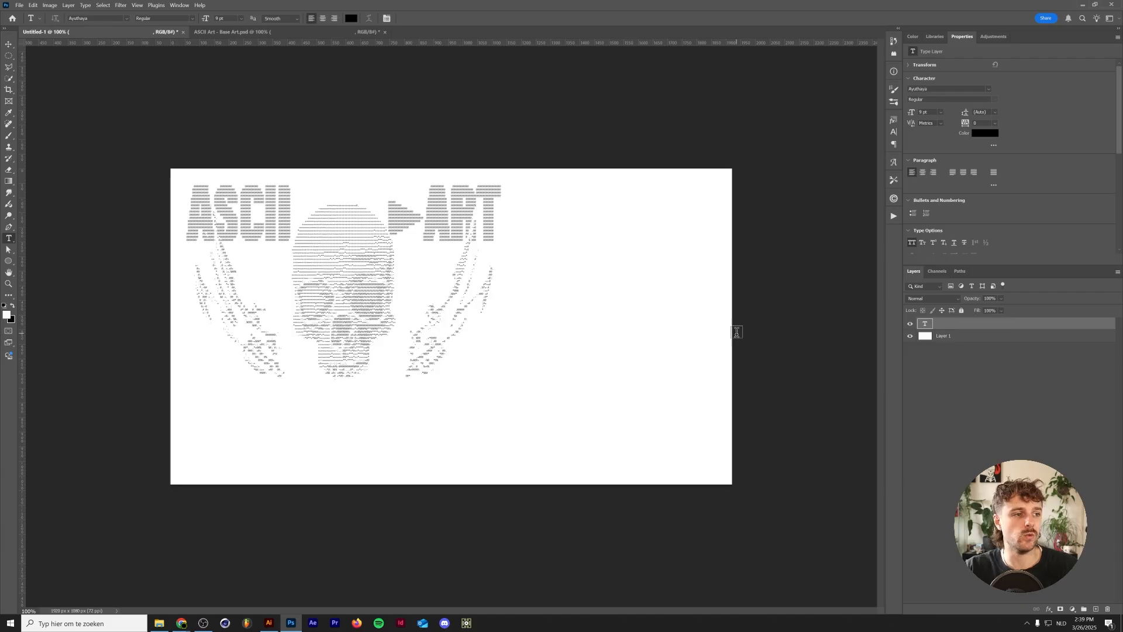
- Select all the text and change its font to Fira Mono from the monospace fonts, keeping Metrics kerning
click(417, 239)
key(ctrl+a)
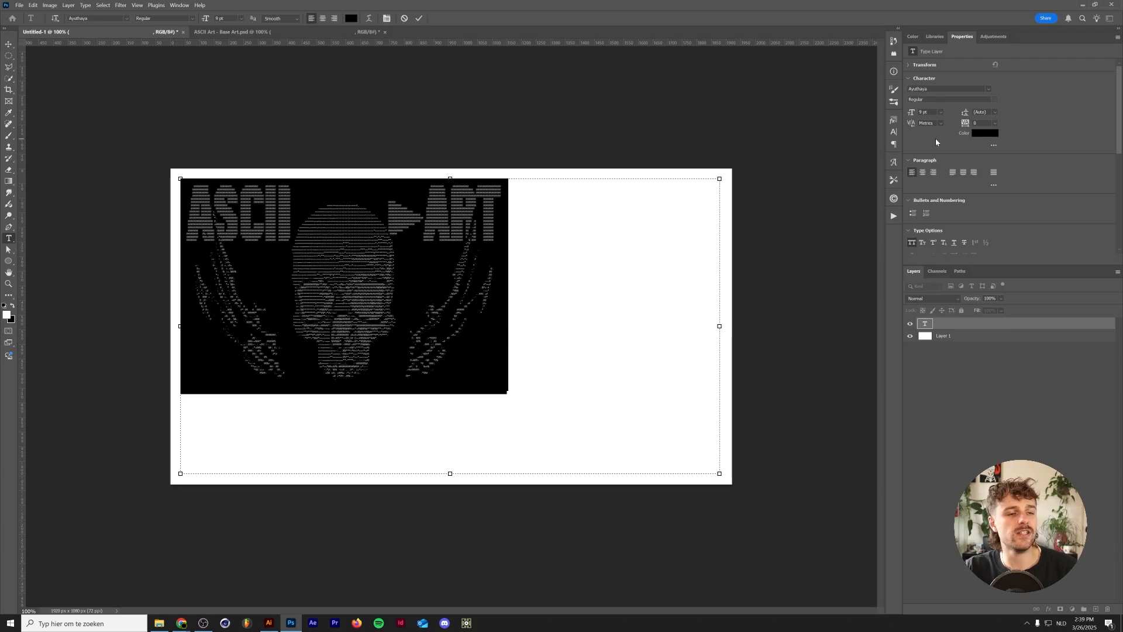
click(922, 130)
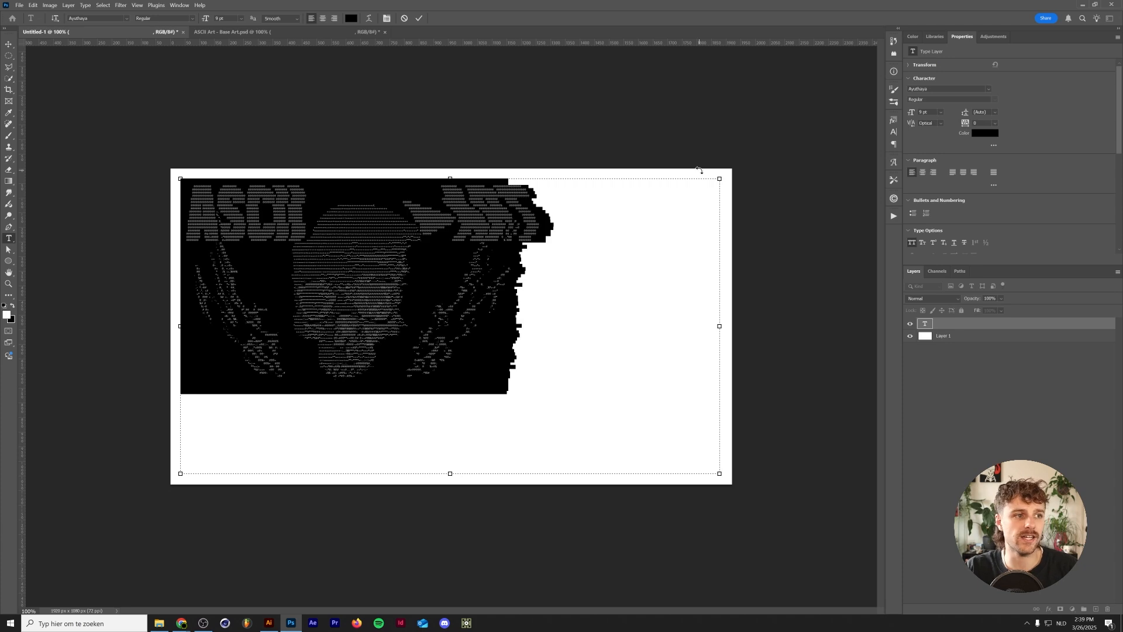
click(940, 124)
click(936, 131)
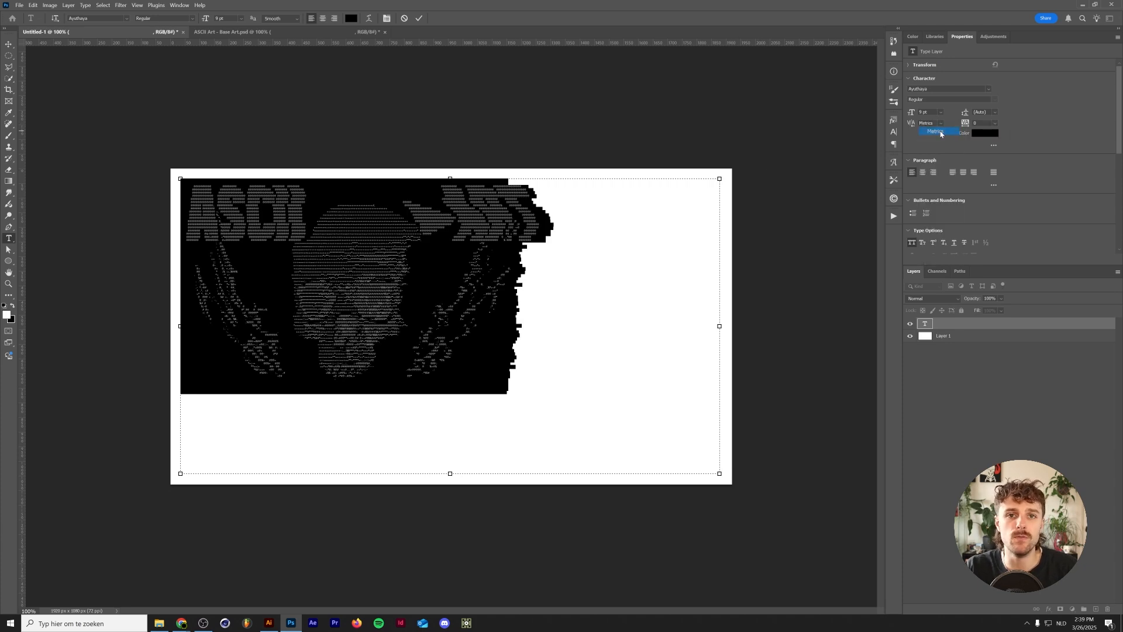
click(989, 90)
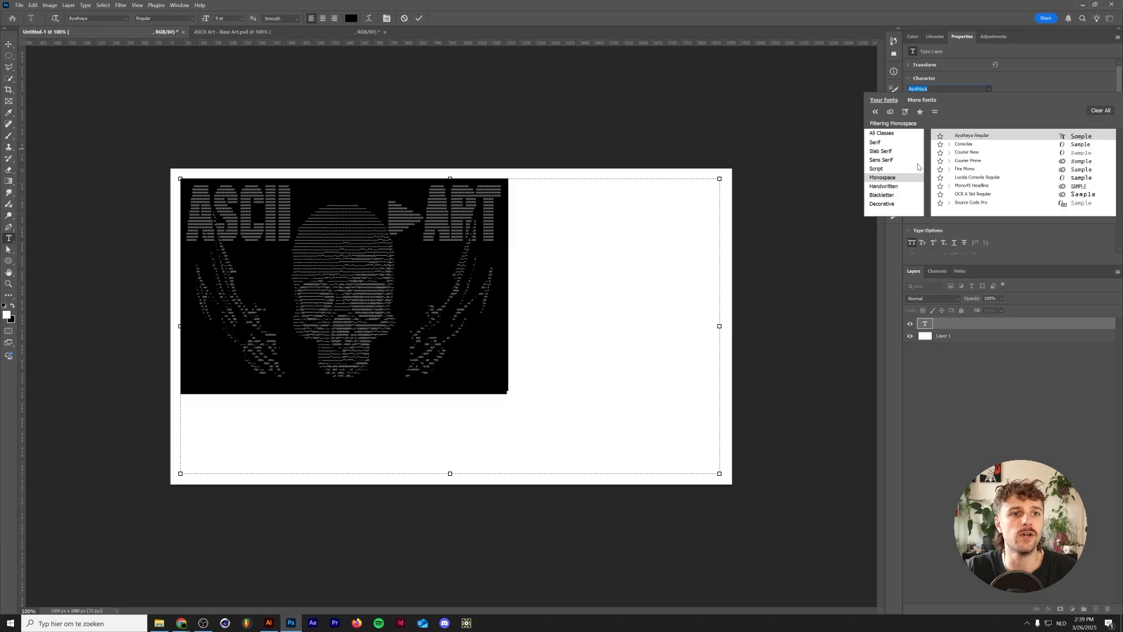
click(882, 134)
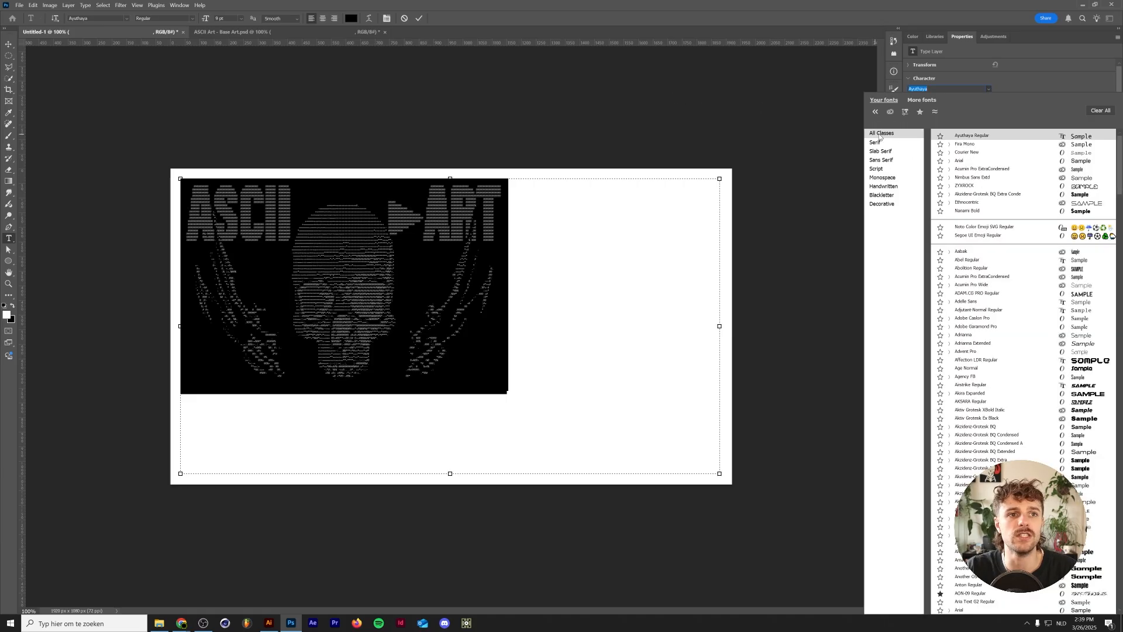
click(881, 178)
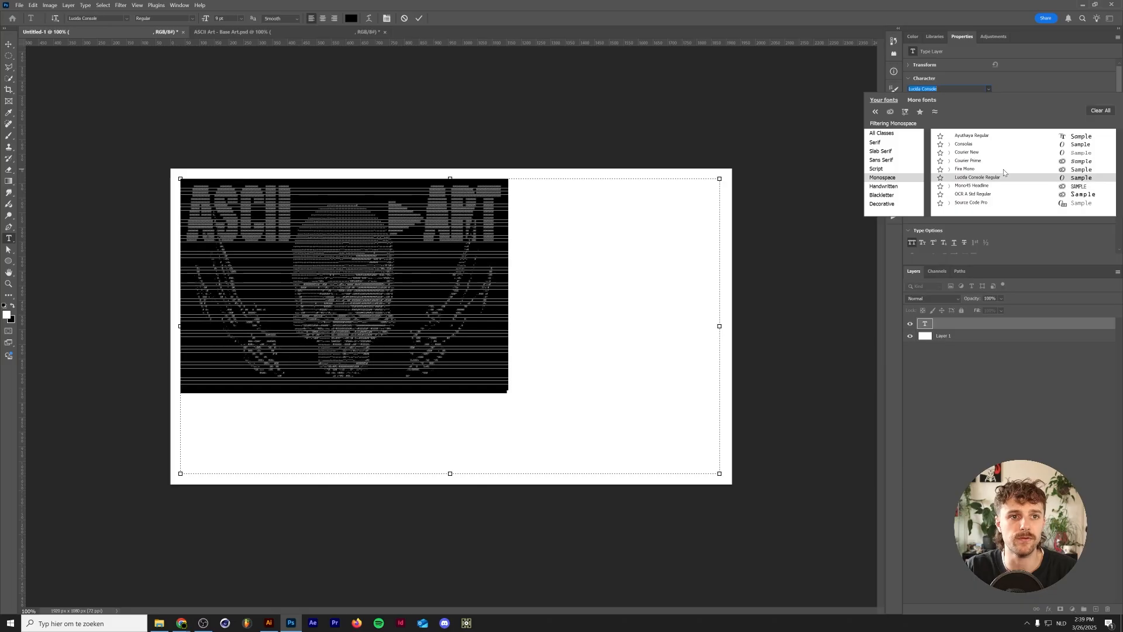
click(965, 169)
click(419, 18)
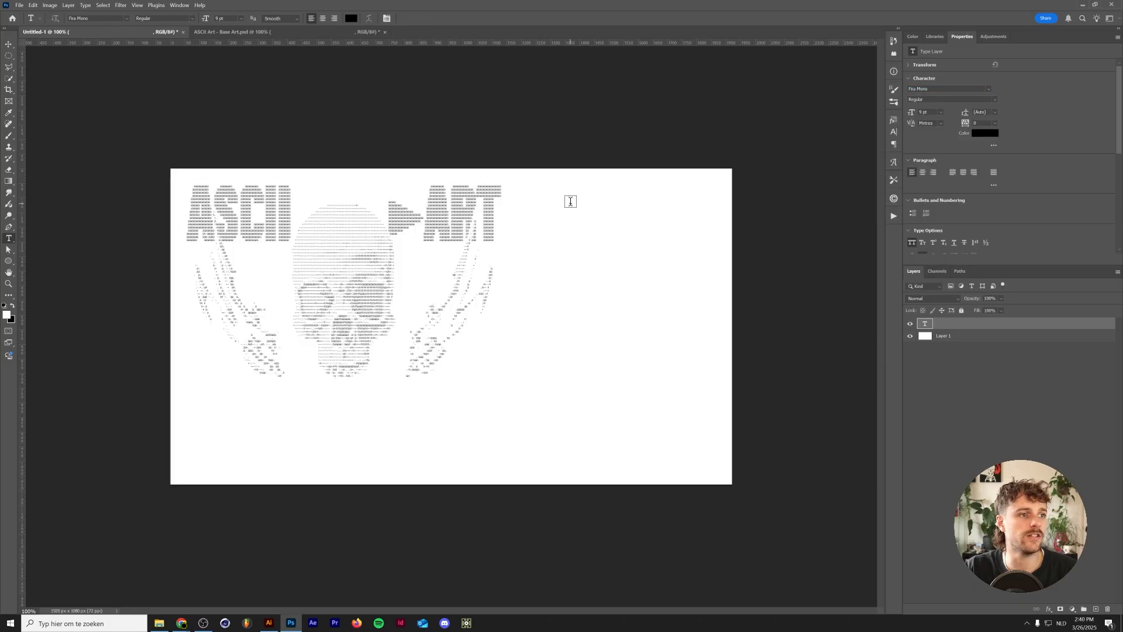
- Scale the text layer up to about 13.36 pt so the art fills most of the canvas
click(665, 273)
drag(718, 474, 507, 381)
drag(506, 381, 511, 380)
key(Escape)
key(ctrl+t)
drag(511, 380, 678, 460)
key(Return)
- Center the text layer horizontally and vertically on the canvas
key(ctrl+a)
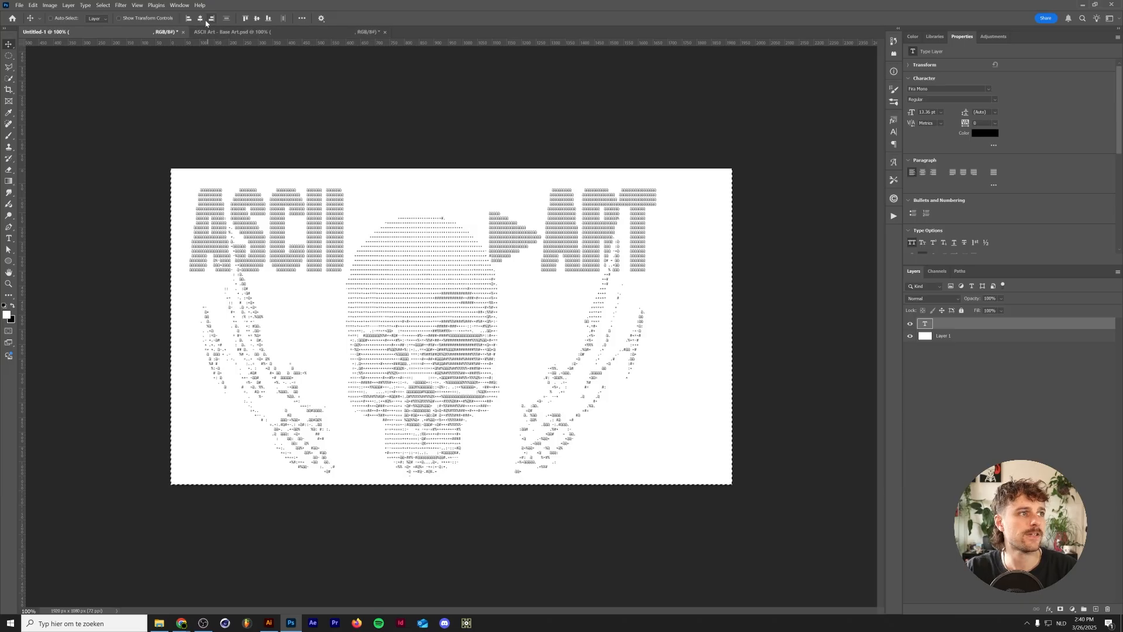
click(200, 18)
click(256, 18)
key(ctrl+d)
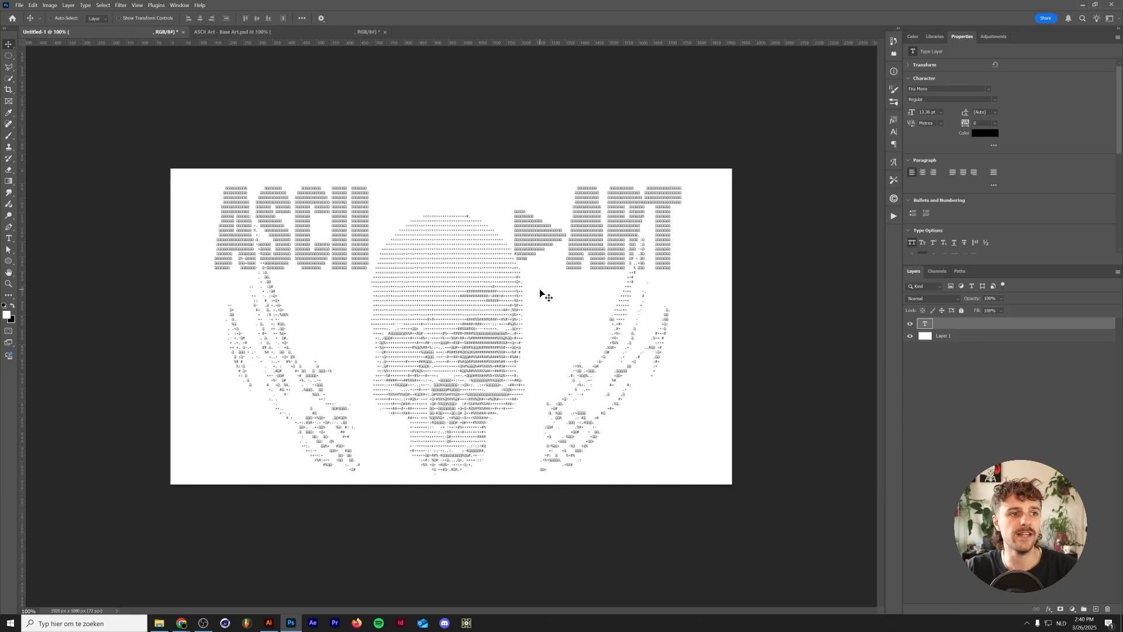
- Convert the text layer to a smart object
double_click(512, 312)
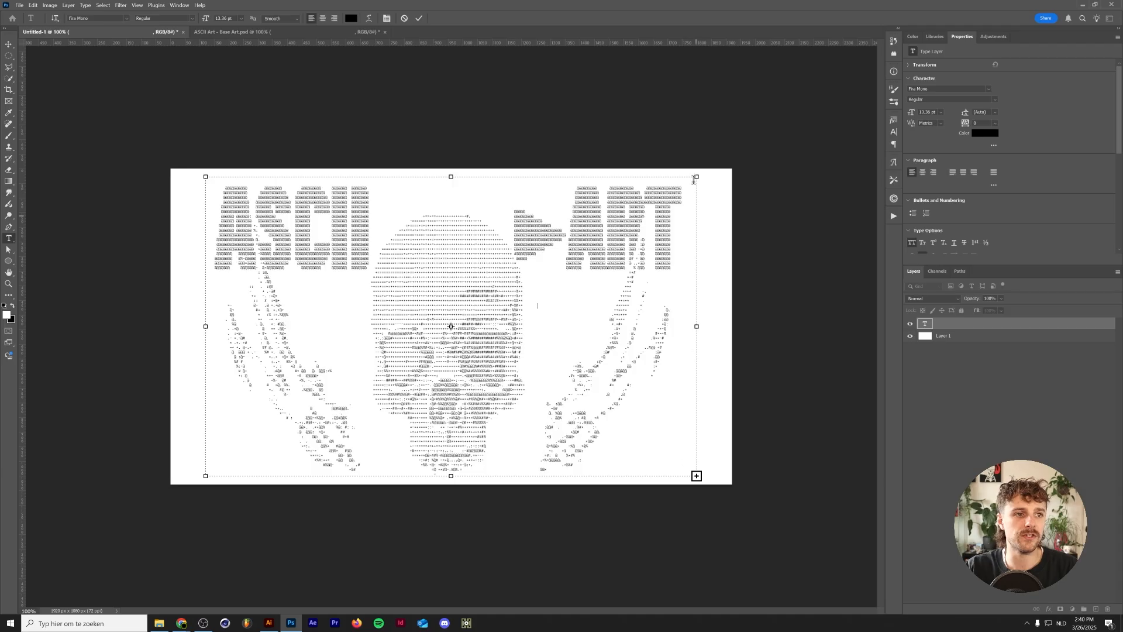
click(419, 18)
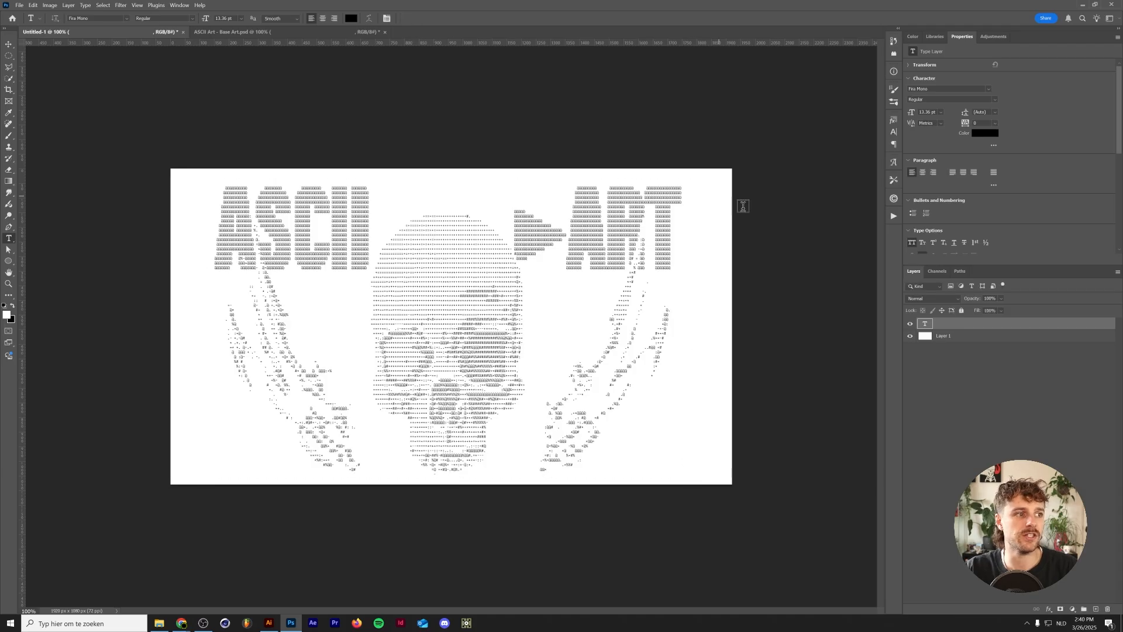
right_click(968, 324)
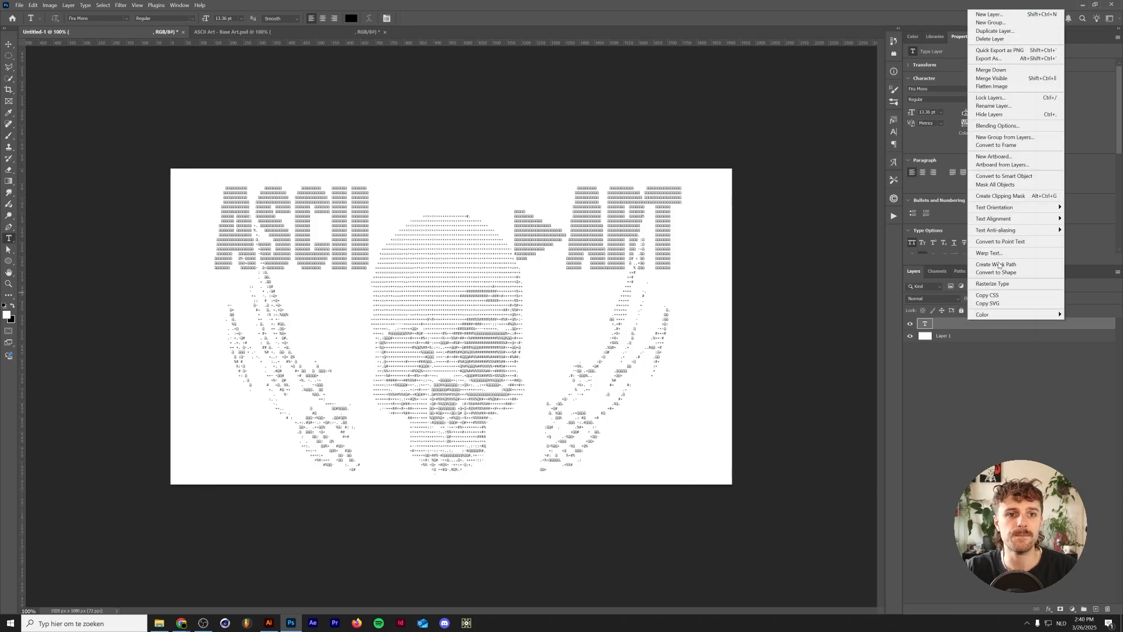
click(1004, 176)
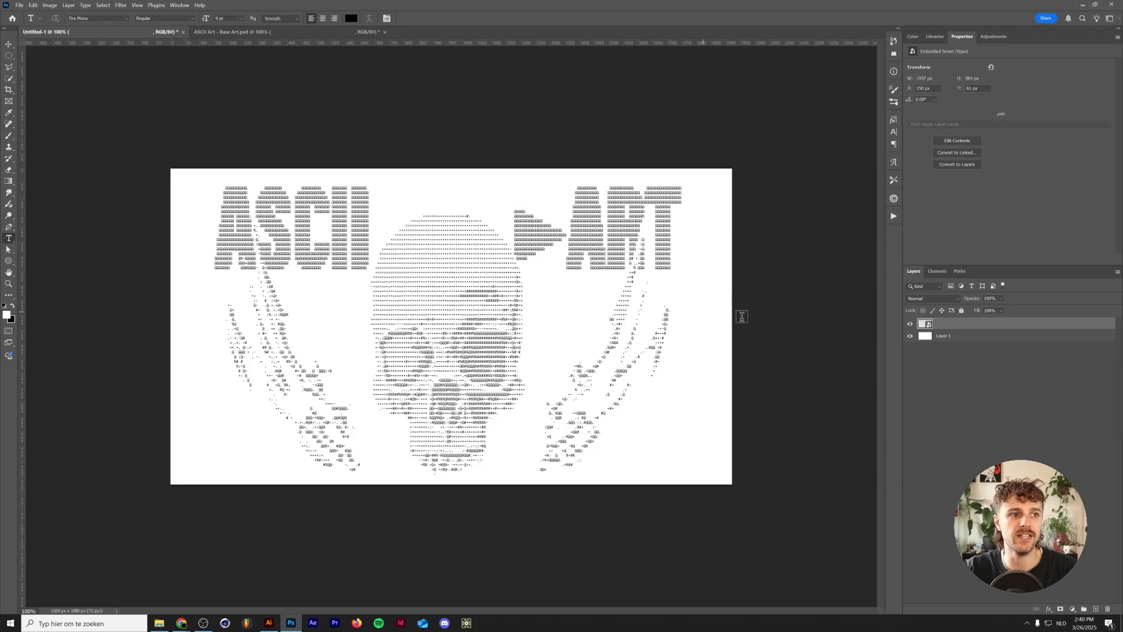
- Stretch the smart object slightly wider and re-center it horizontally and vertically on the canvas
key(ctrl+t)
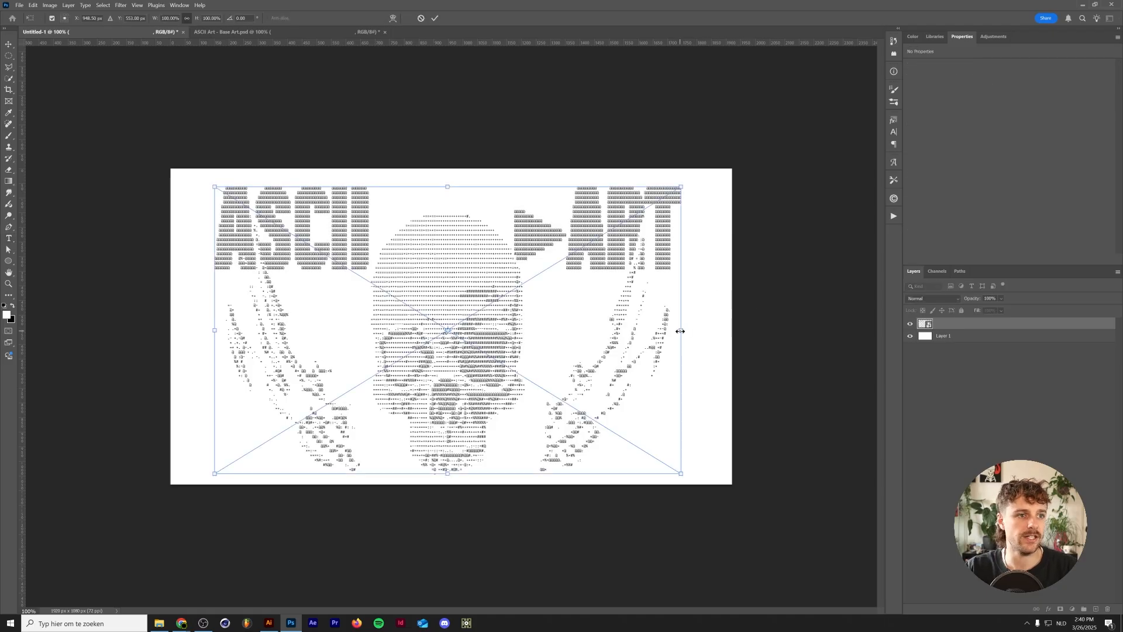
mouse_move(681, 331)
mouse_down()
mouse_move(701, 331)
mouse_move(690, 331)
mouse_up()
key(Return)
key(ctrl+a)
key(v)
click(256, 18)
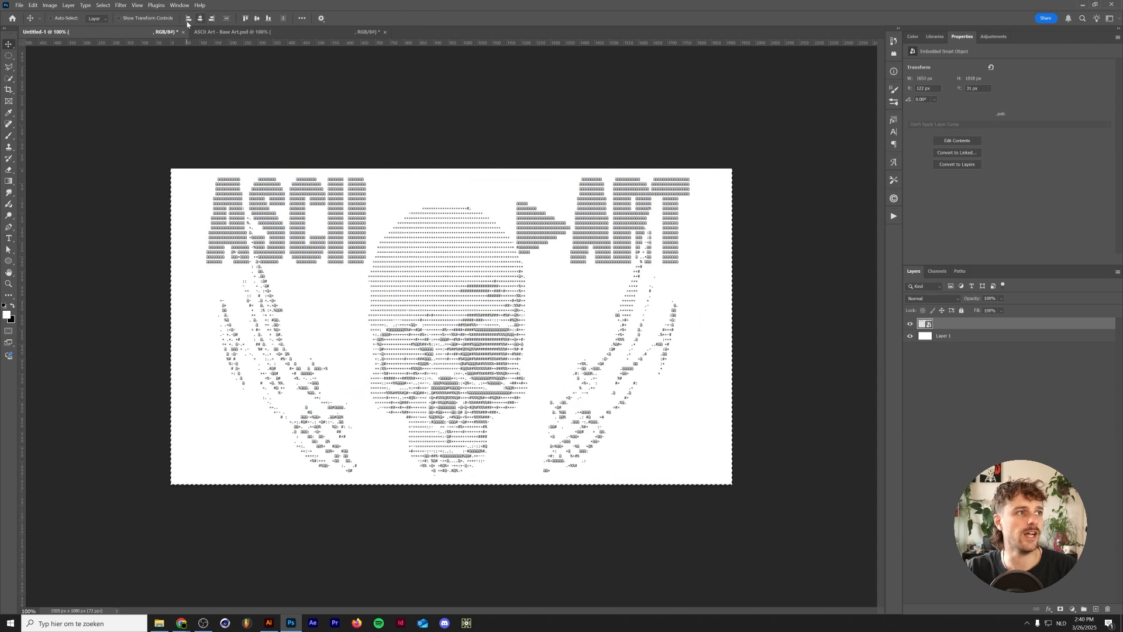
click(199, 18)
key(ctrl+d)
- Add a black solid colour fill layer above Layer 1
click(945, 393)
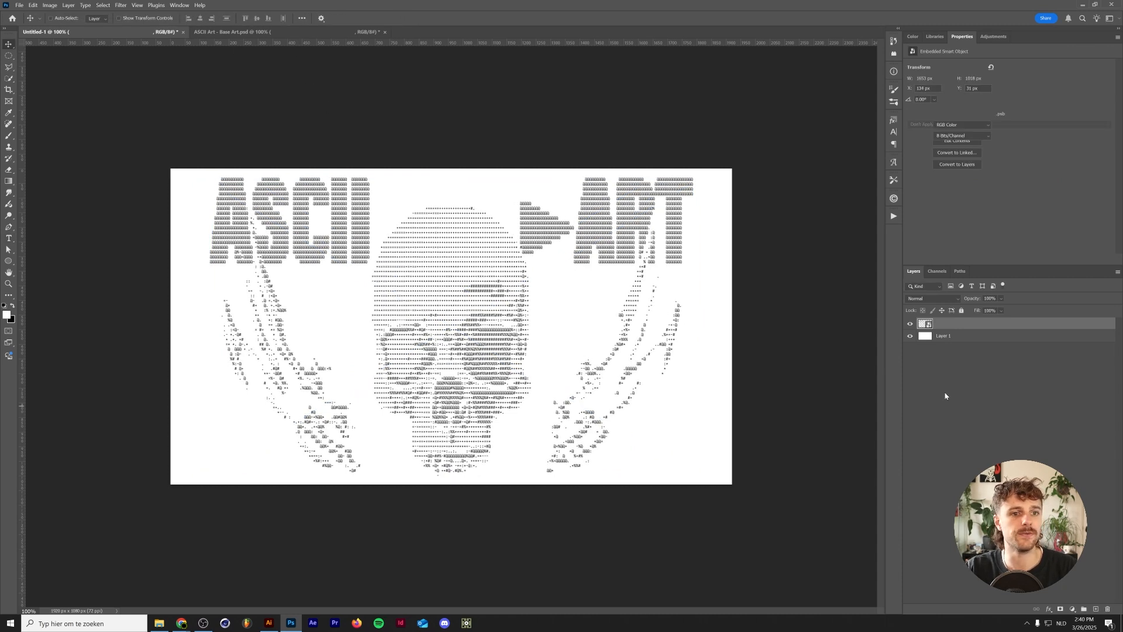
click(959, 336)
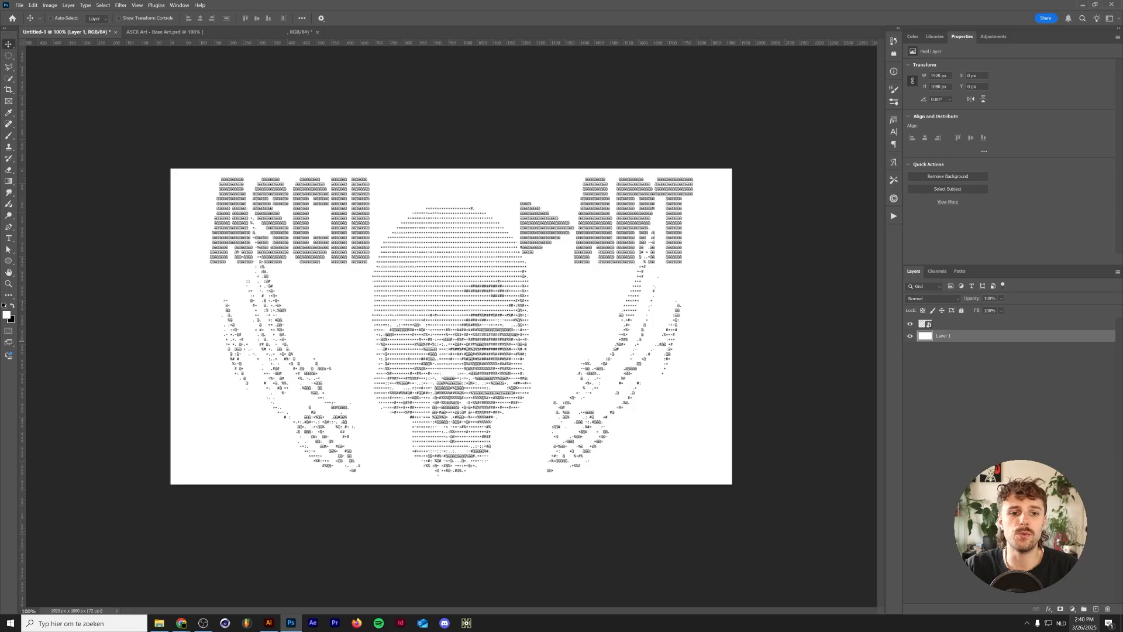
click(1072, 609)
click(1067, 452)
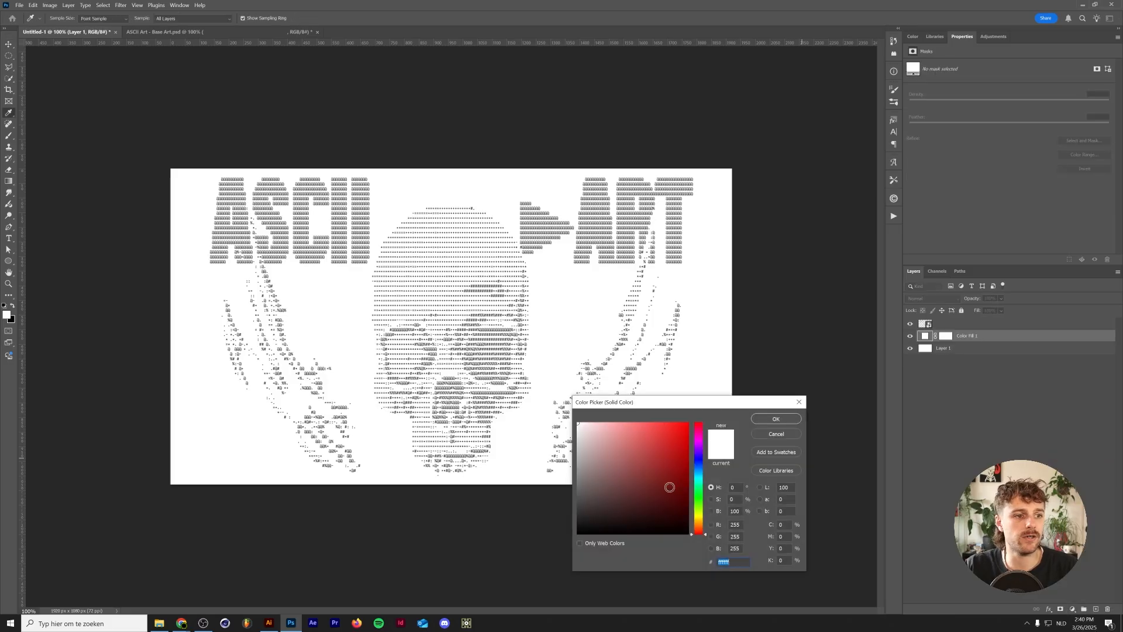
drag(669, 486, 559, 528)
click(775, 418)
- Add a Color Overlay layer style to the ASCII smart object using colour 818181
click(974, 323)
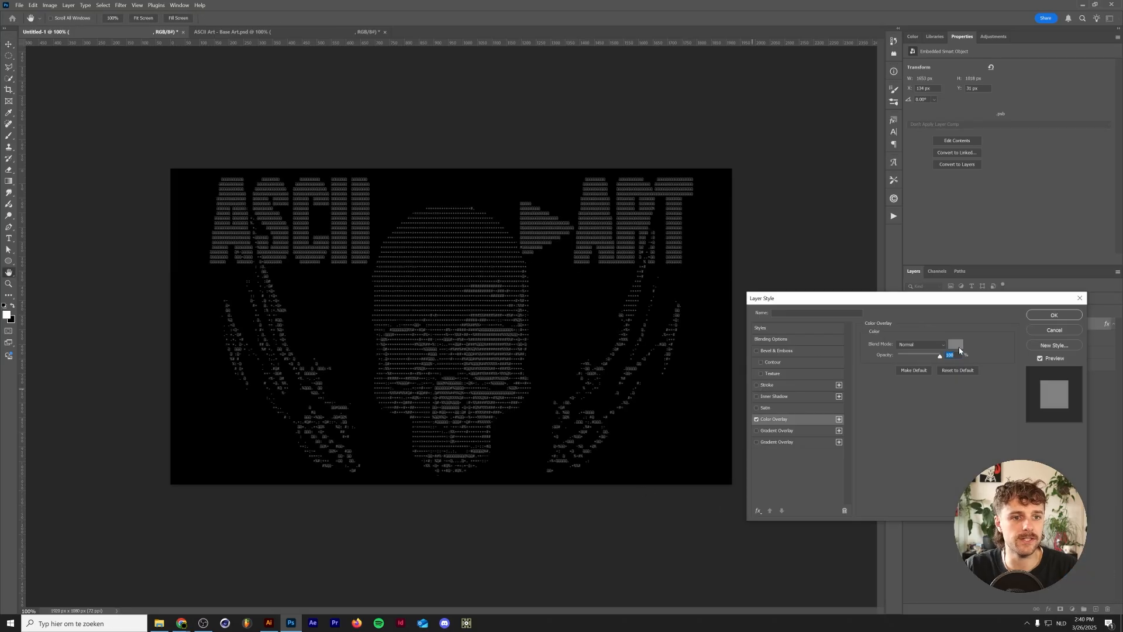
click(957, 345)
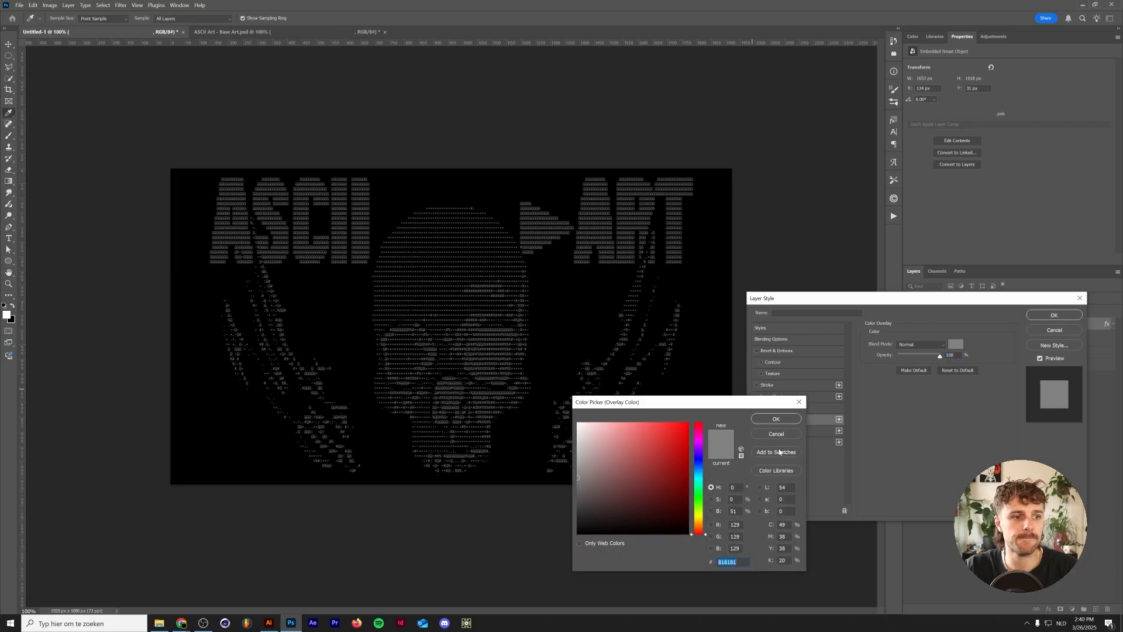
click(776, 419)
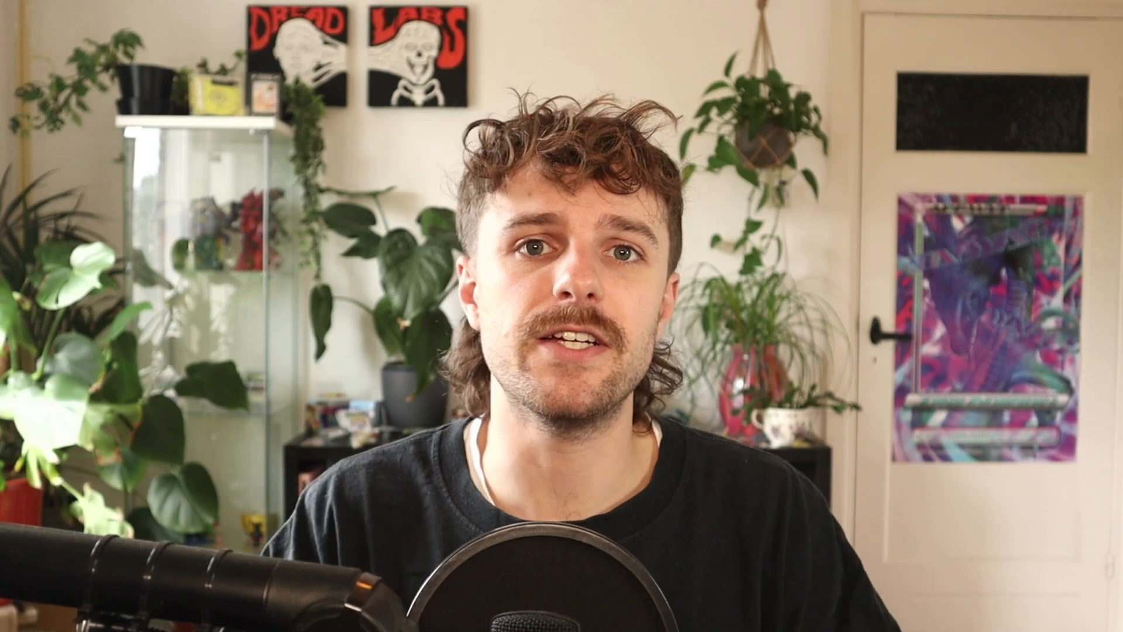
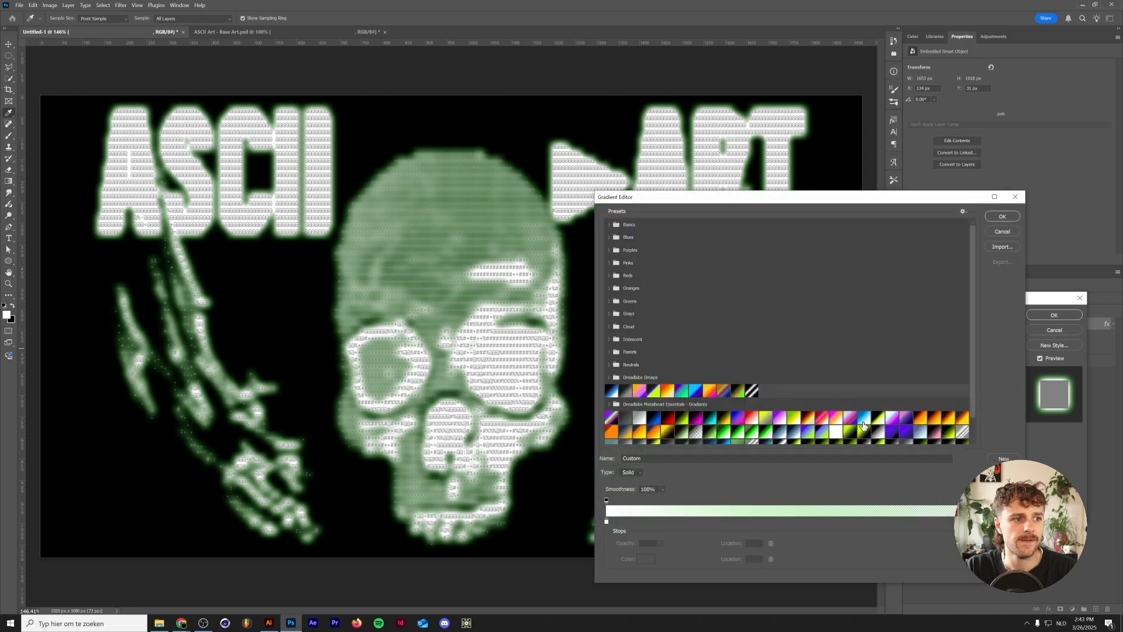
- Move the light end stop of the Outer Glow gradient inward and confirm the gradient
click(915, 521)
drag(916, 521, 806, 527)
click(999, 219)
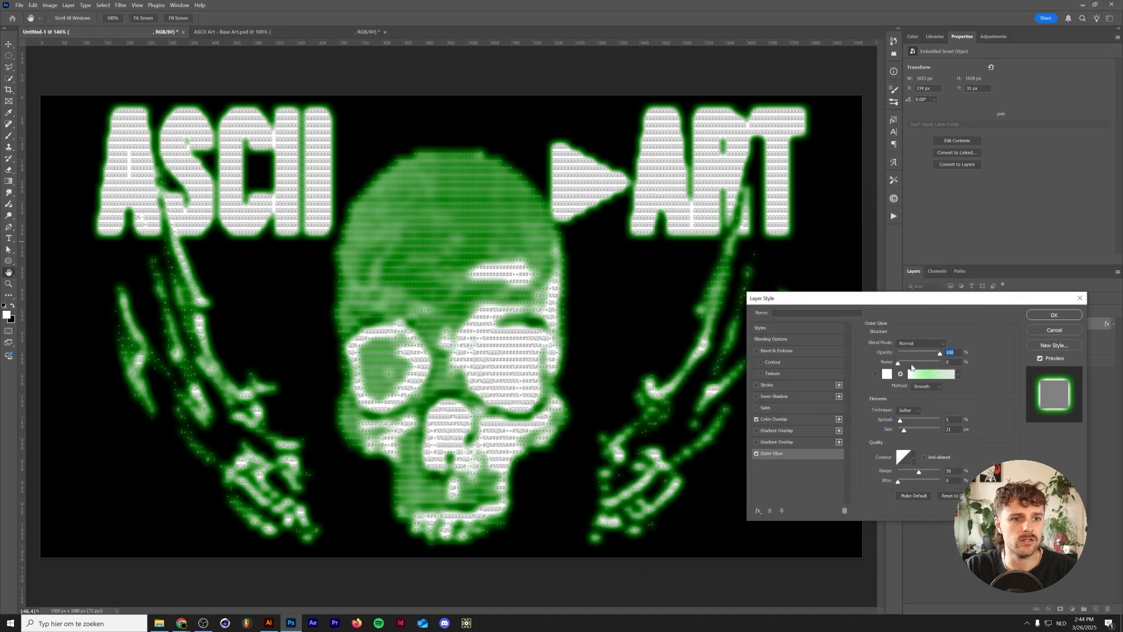
- Set the Outer Glow to Screen blend mode, opacity about 57% and spread 0%, then apply the layer style
click(921, 343)
click(914, 383)
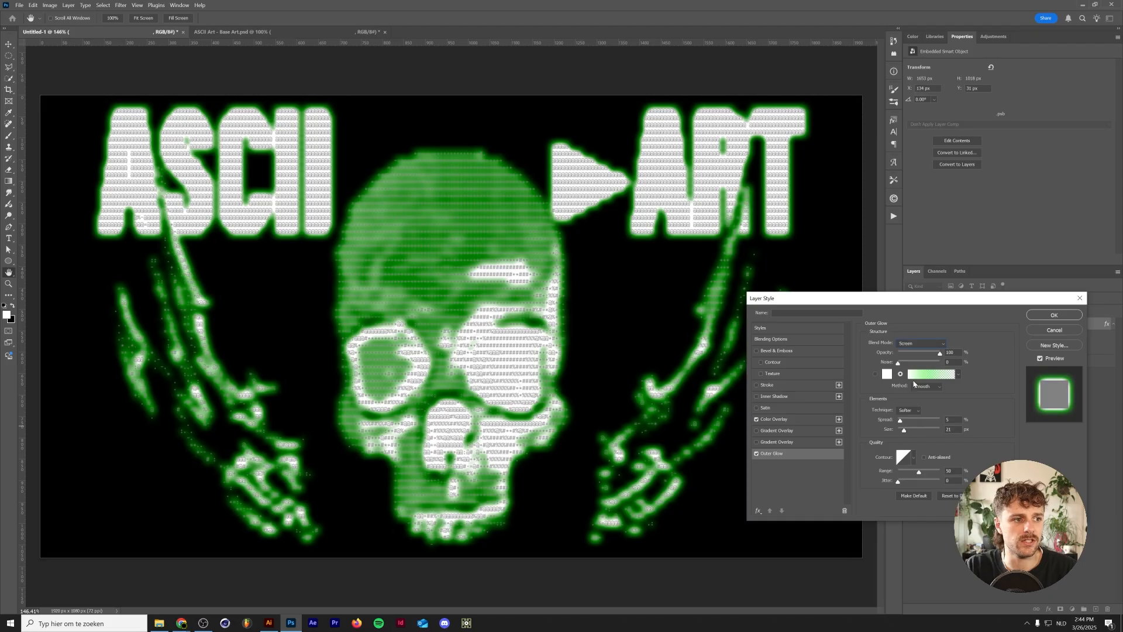
drag(936, 356, 923, 352)
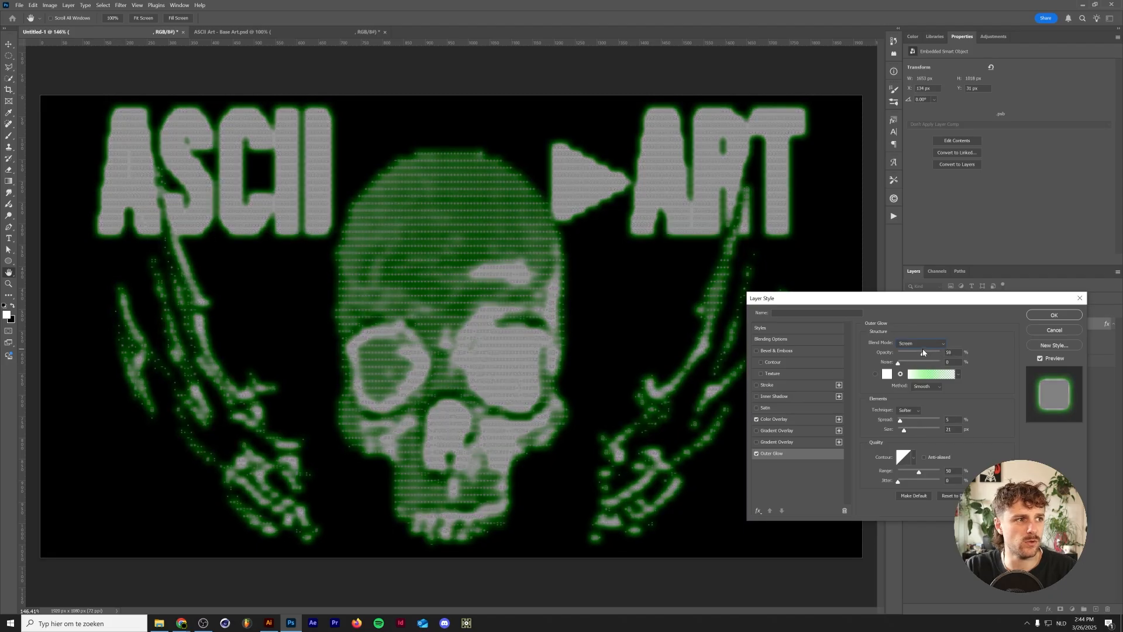
drag(901, 421, 868, 419)
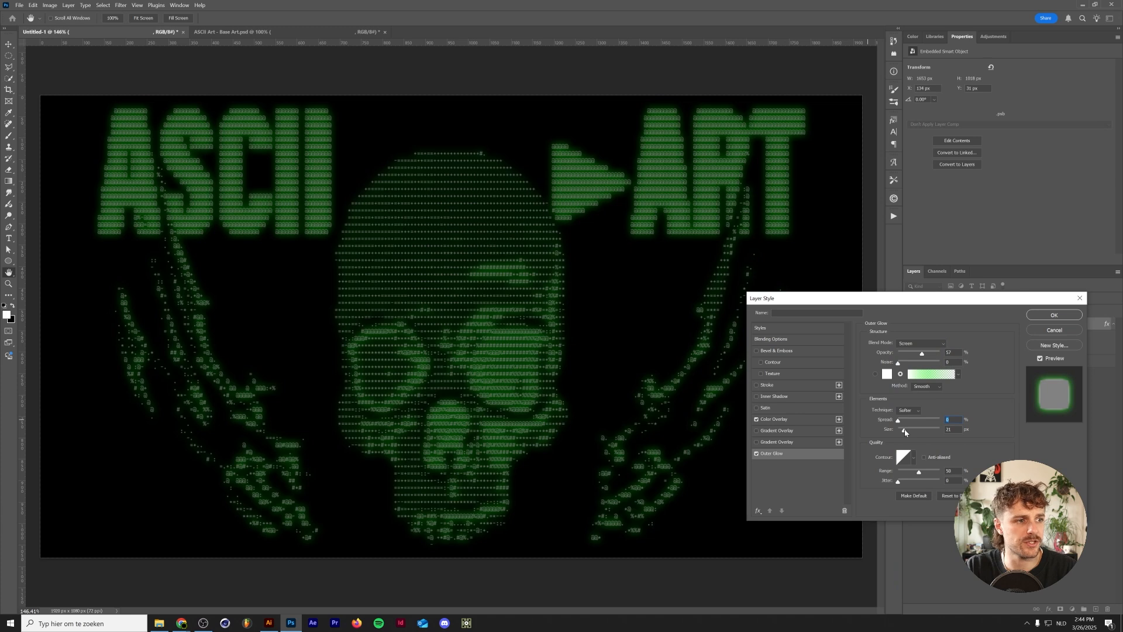
click(774, 418)
click(955, 343)
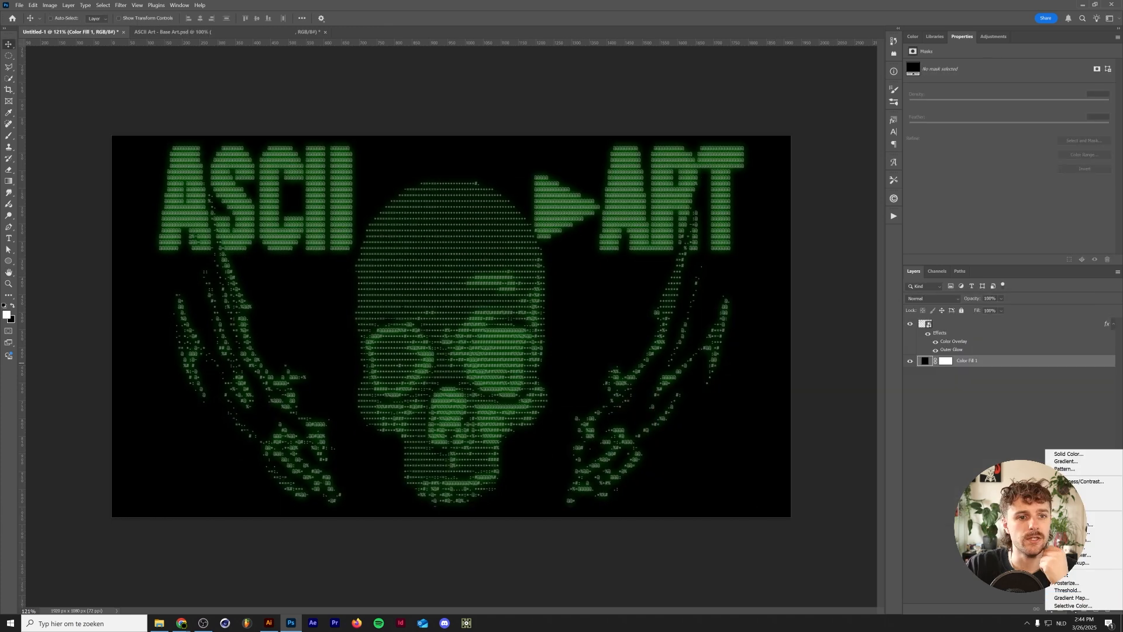
- Add a Gradient Fill layer at 90° using a black-to-dark-grey gradient from the Basics presets
click(1065, 461)
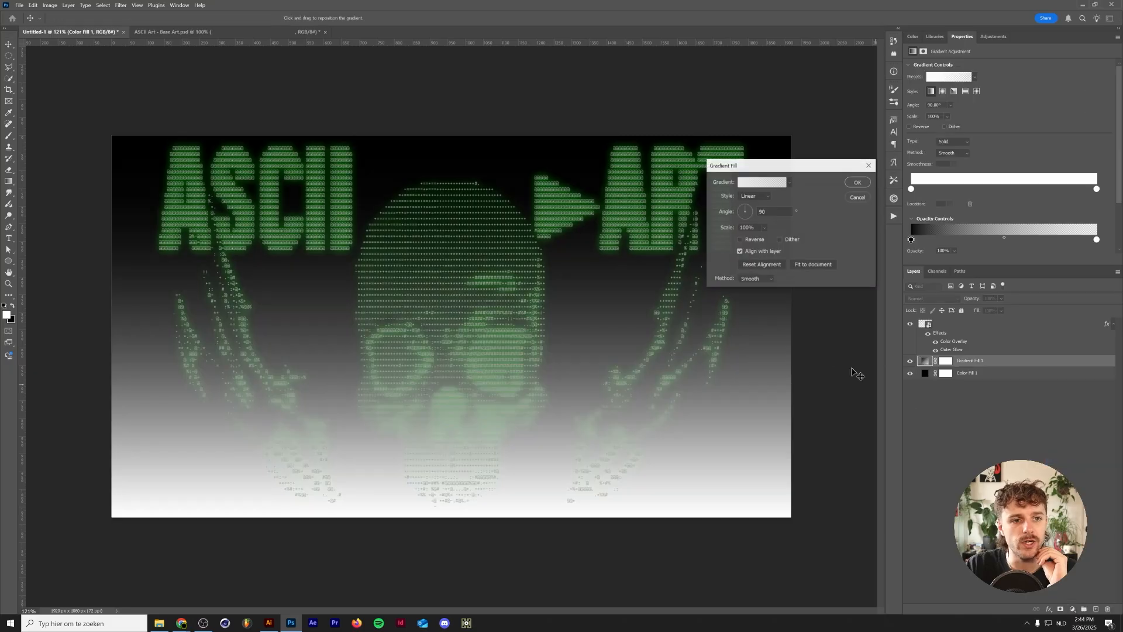
click(788, 182)
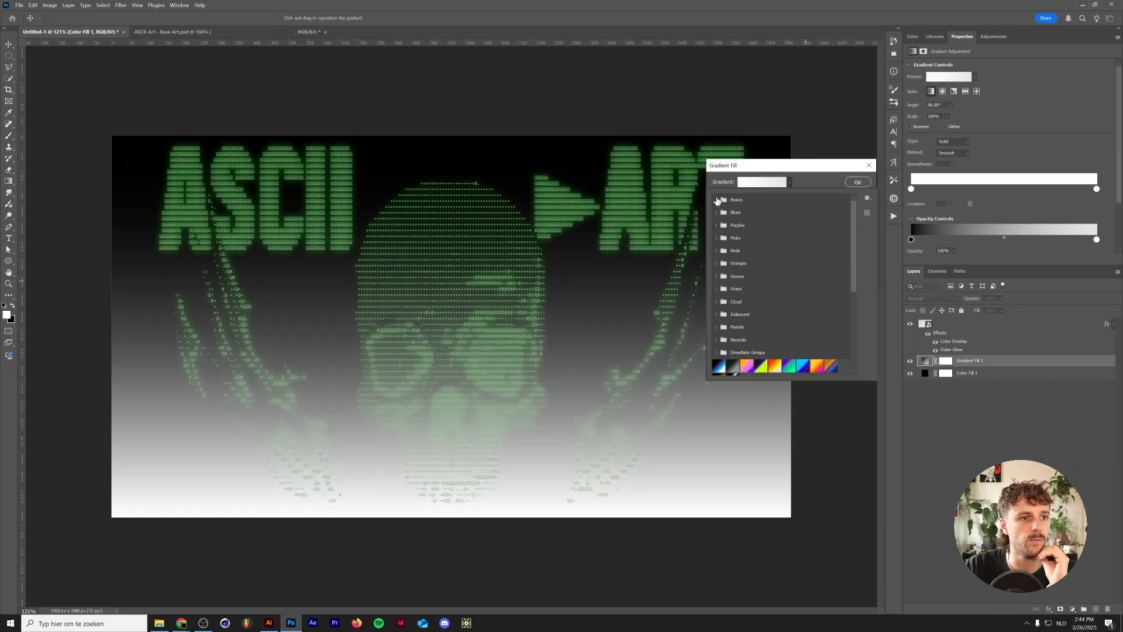
click(716, 200)
click(726, 212)
click(761, 182)
double_click(607, 521)
drag(590, 480, 572, 515)
click(775, 419)
click(1007, 217)
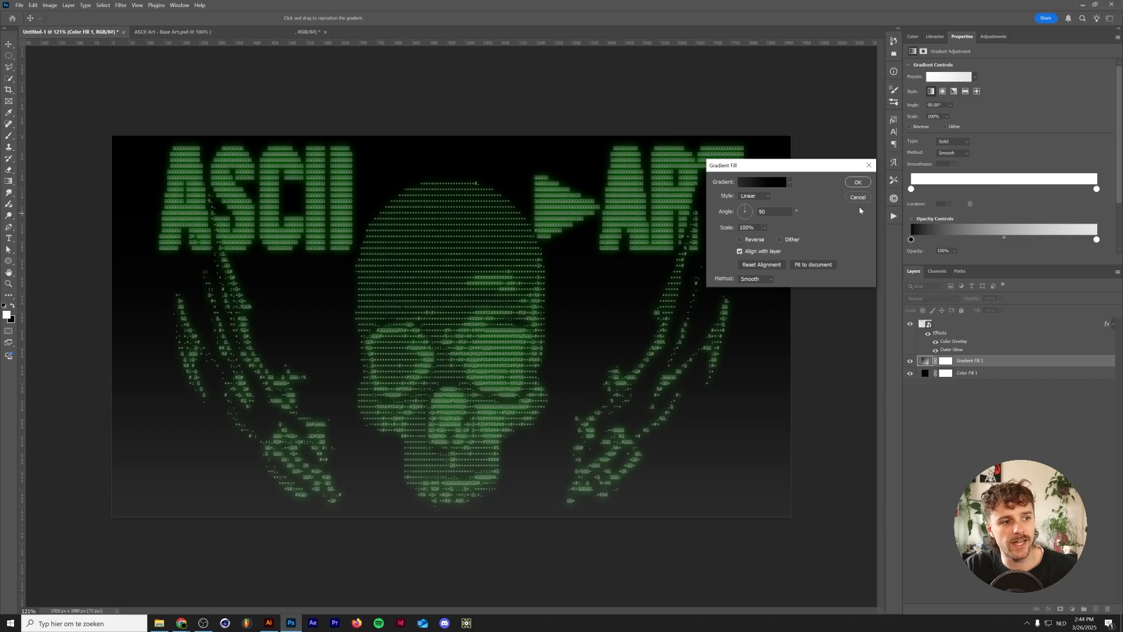
click(858, 182)
- Render Clouds into the gradient fill's layer mask
click(947, 361)
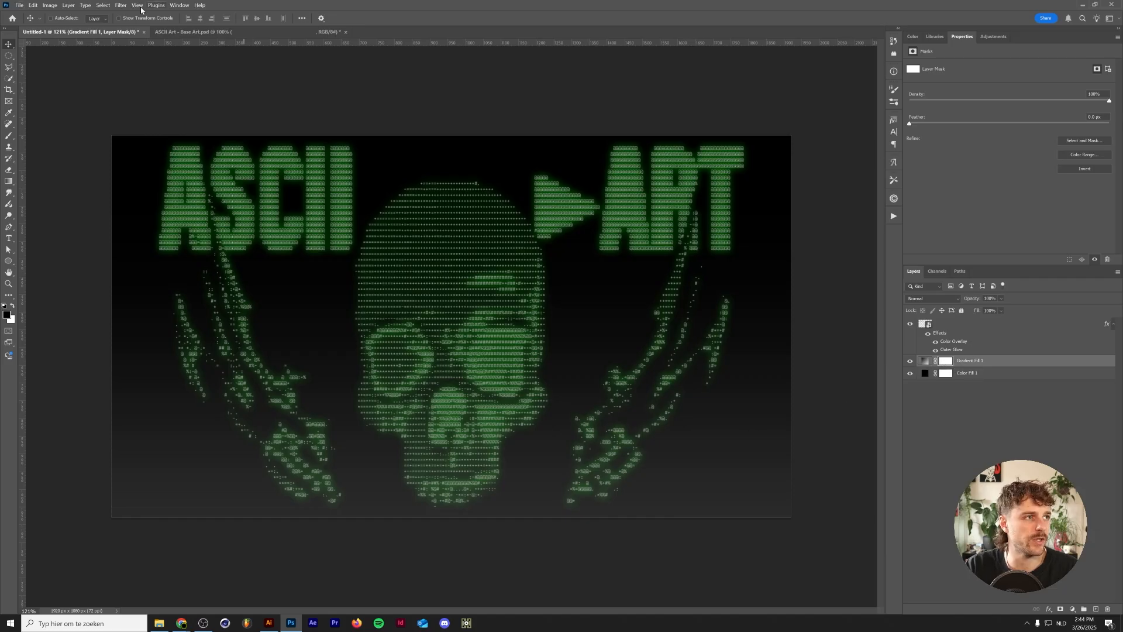
click(121, 5)
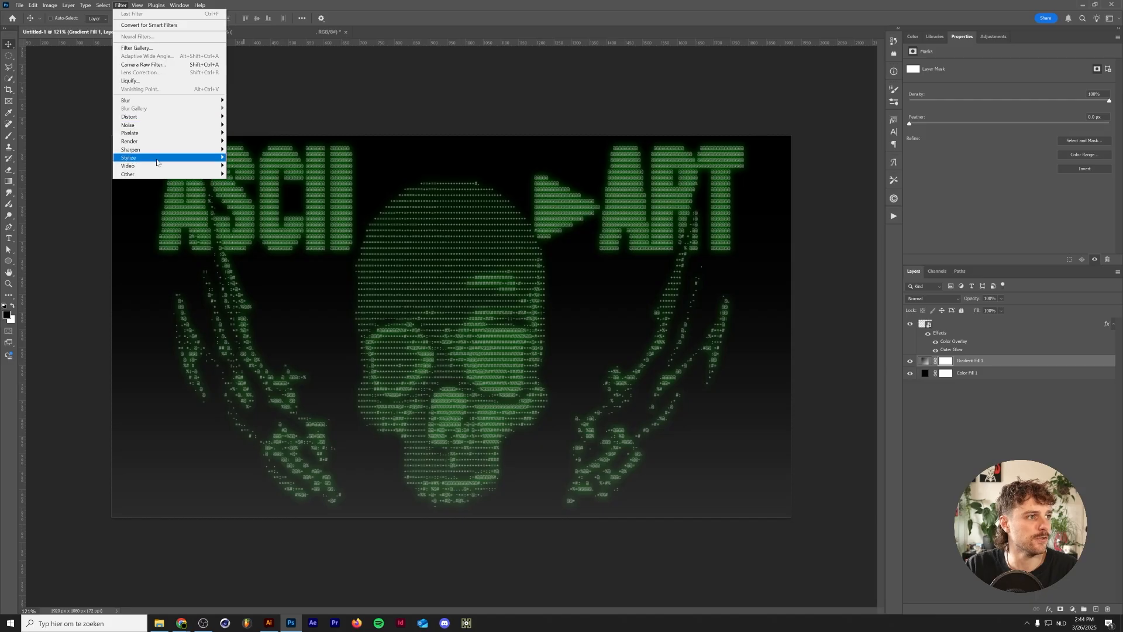
mouse_move(161, 141)
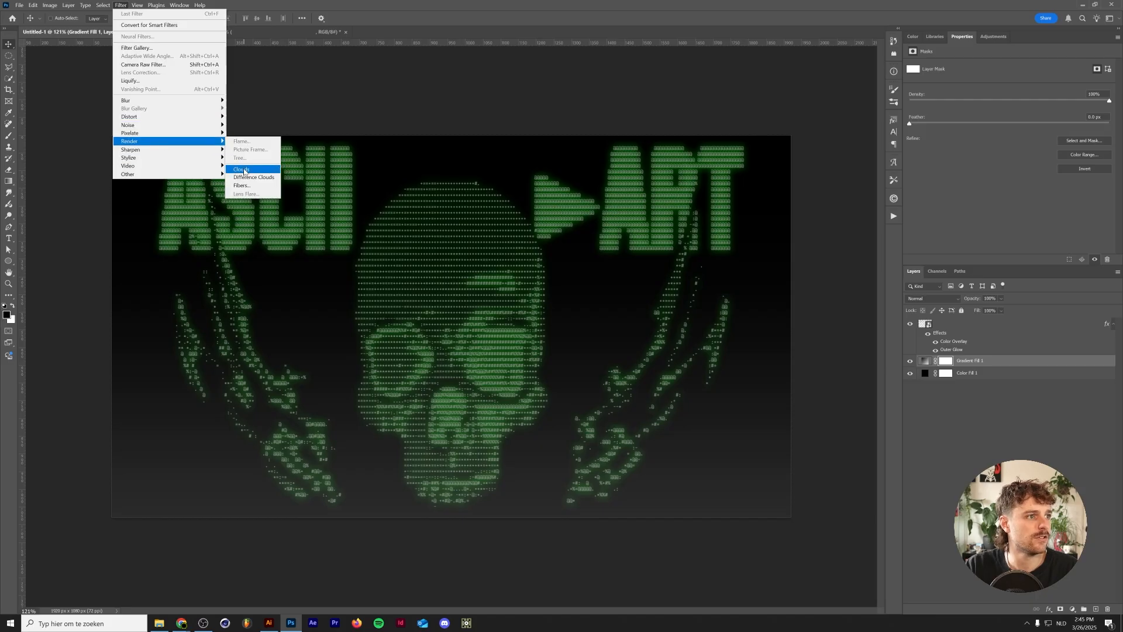
click(245, 171)
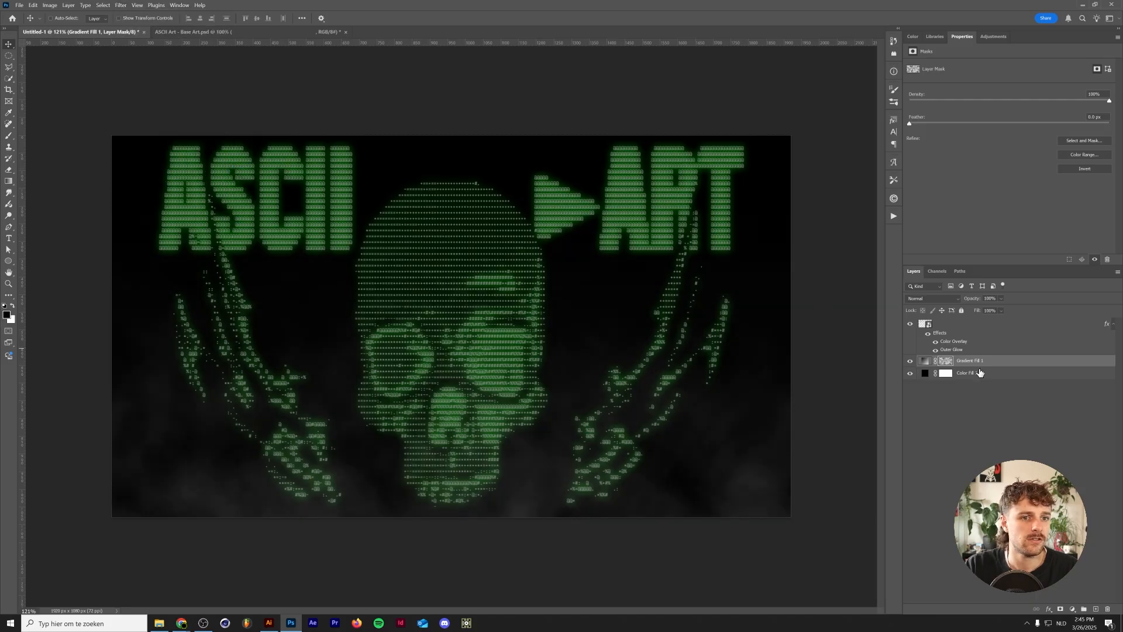
- Apply Add Noise with Gaussian distribution to the gradient fill's mask
click(119, 7)
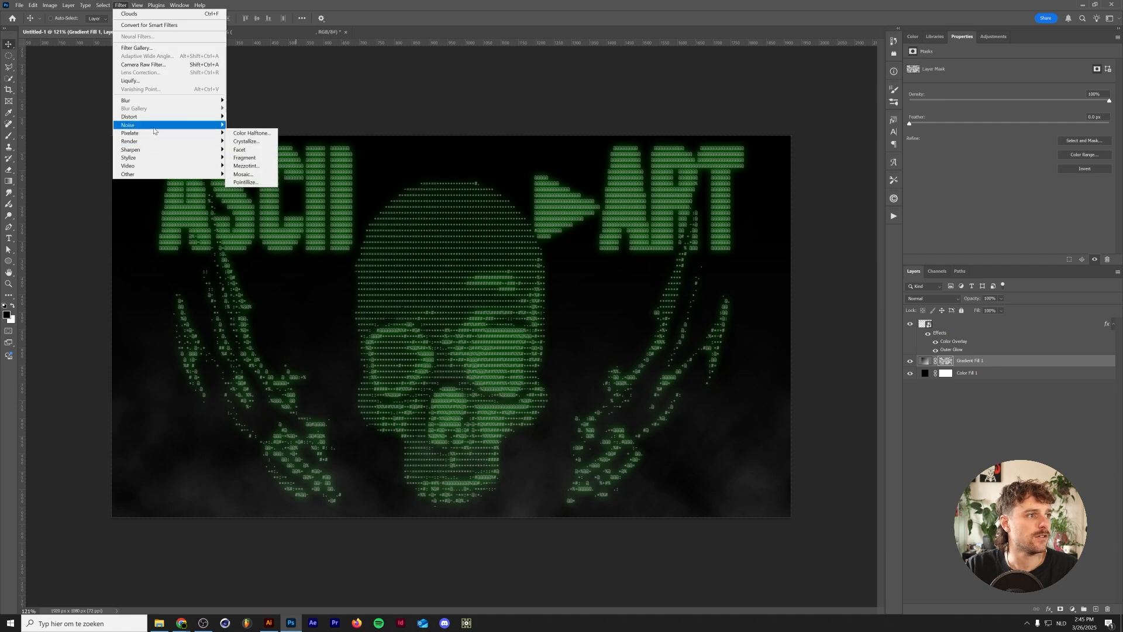
click(246, 126)
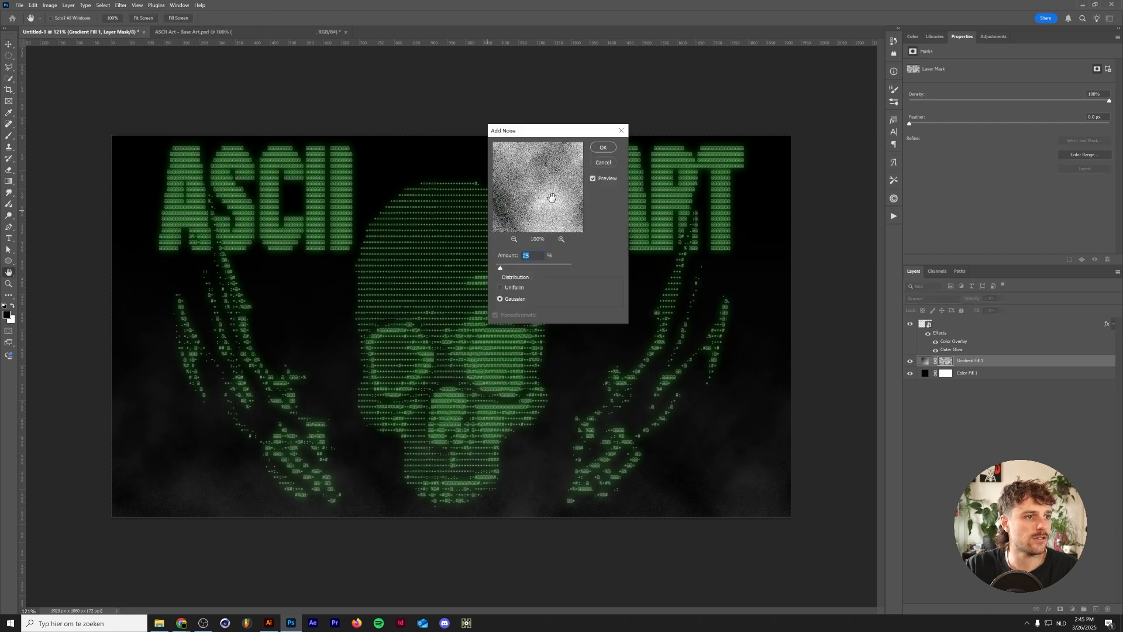
click(603, 147)
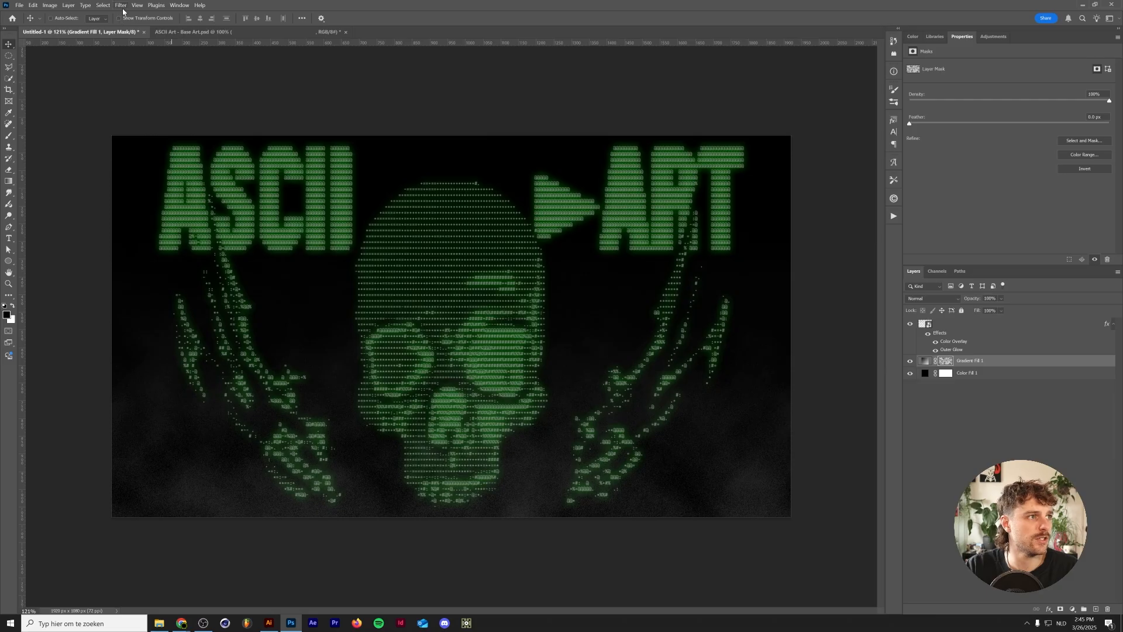
- Apply a Mosaic filter with a cell size of 10 square to the mask
click(121, 5)
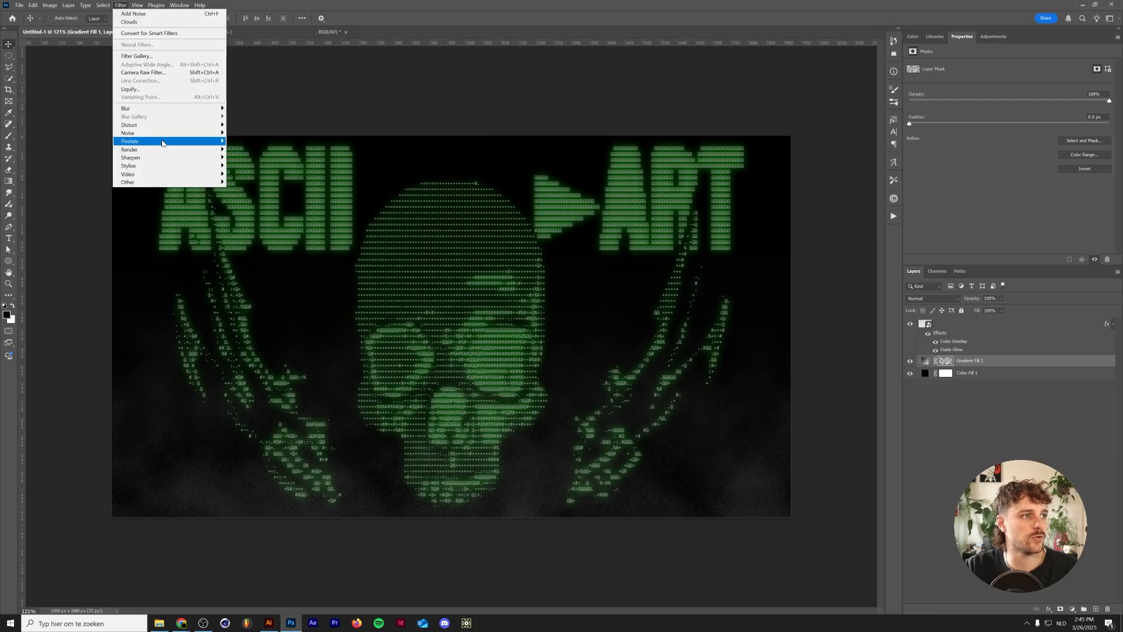
mouse_move(165, 142)
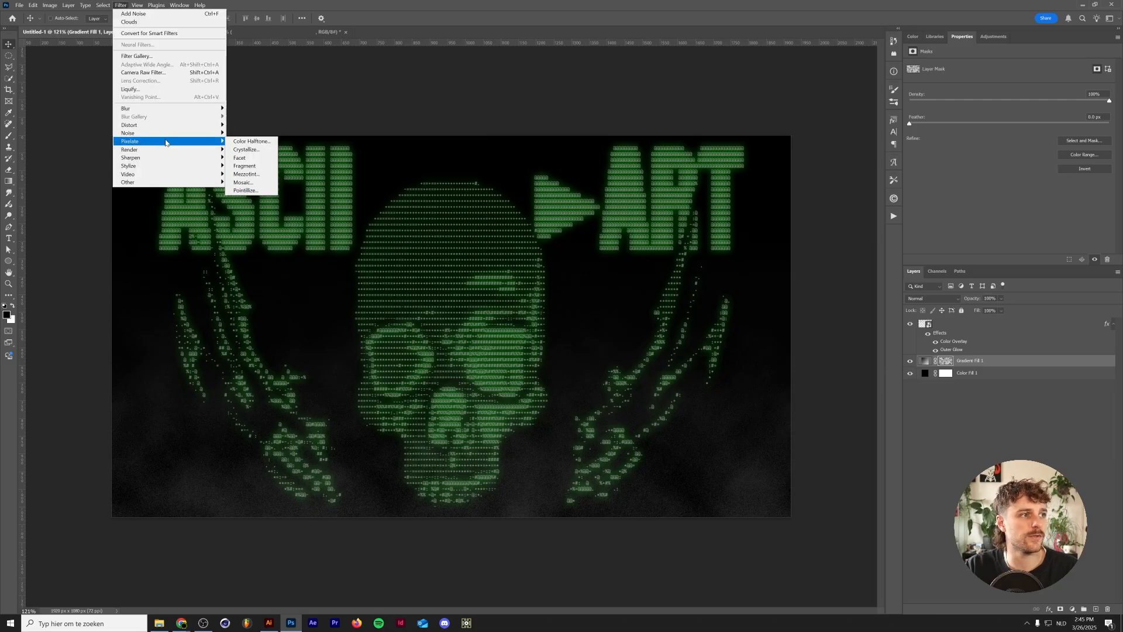
click(243, 183)
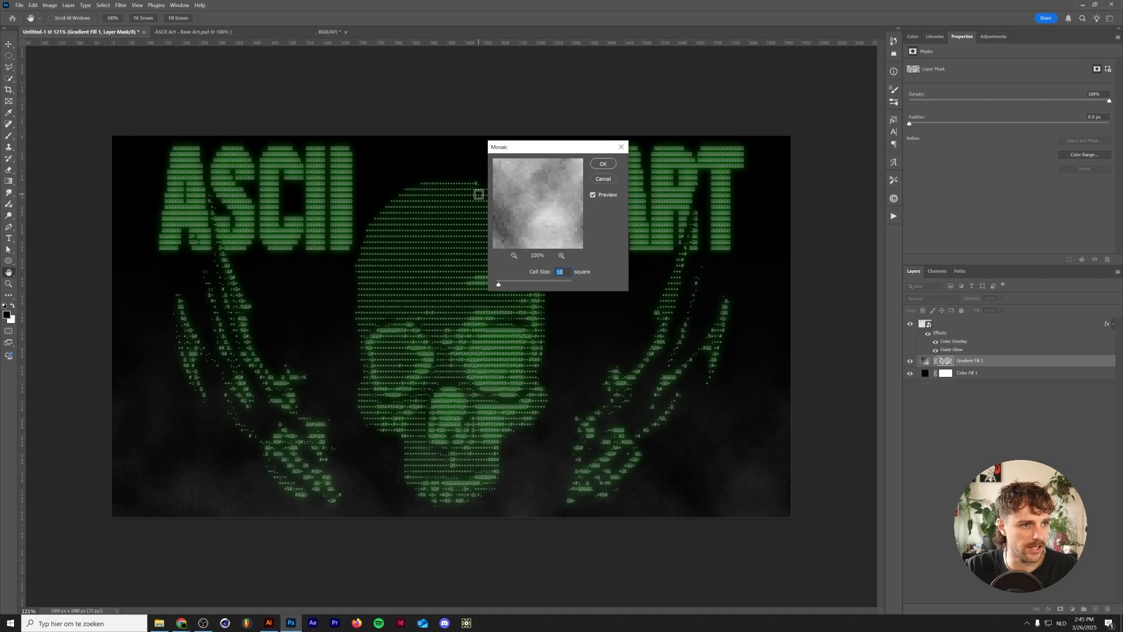
key(Return)
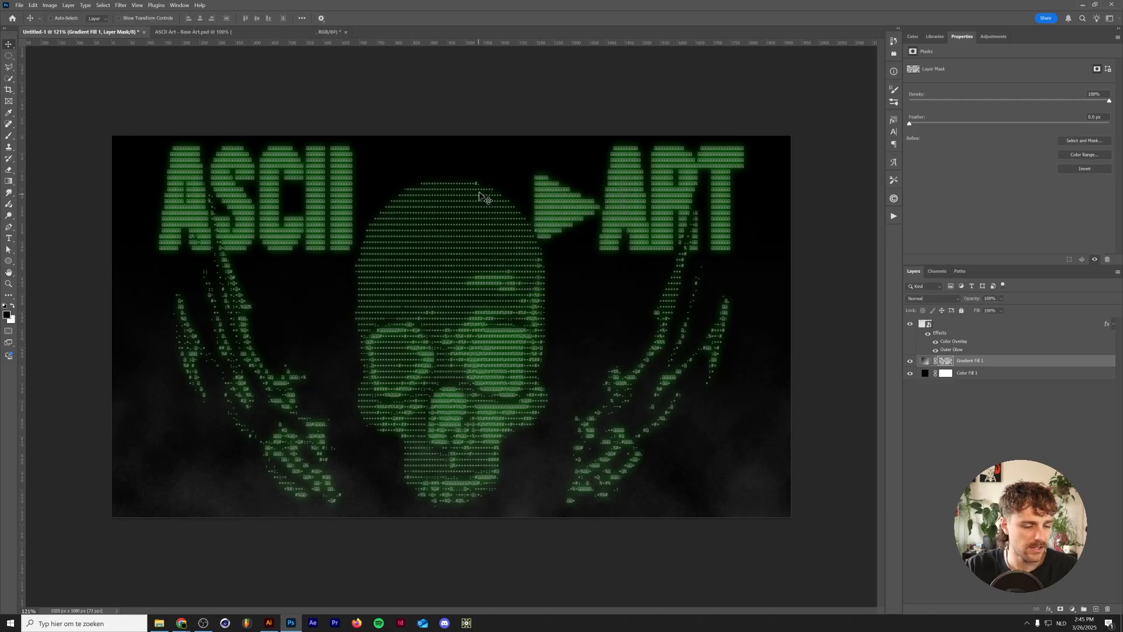
- Apply a Threshold adjustment of 140 to the gradient fill's mask
alt+click(945, 364)
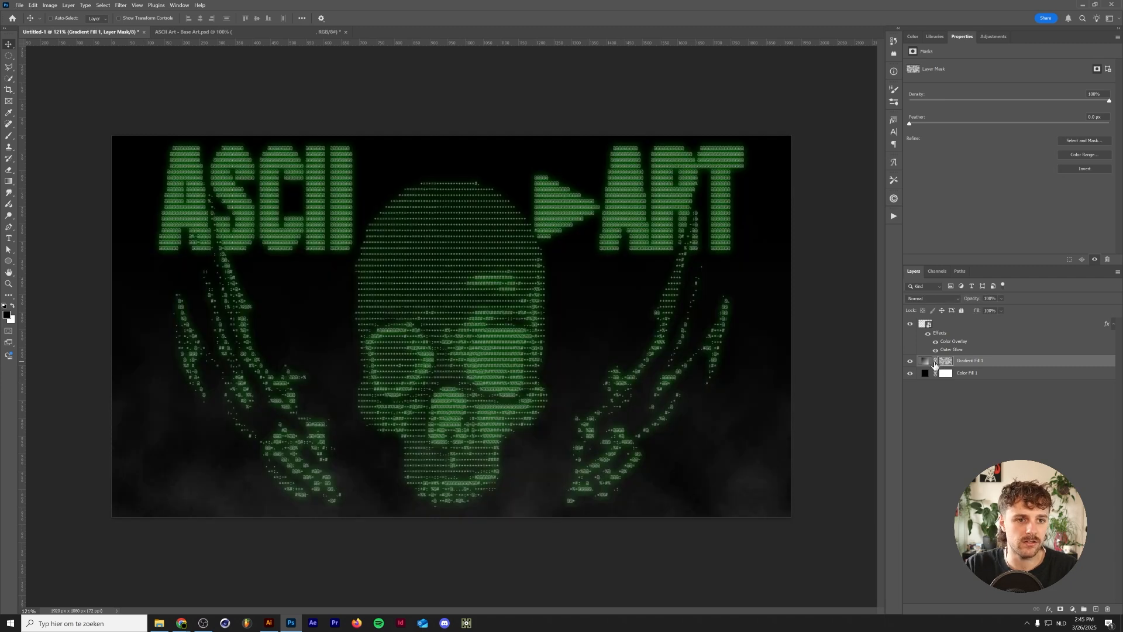
alt+click(946, 364)
click(52, 6)
mouse_move(105, 25)
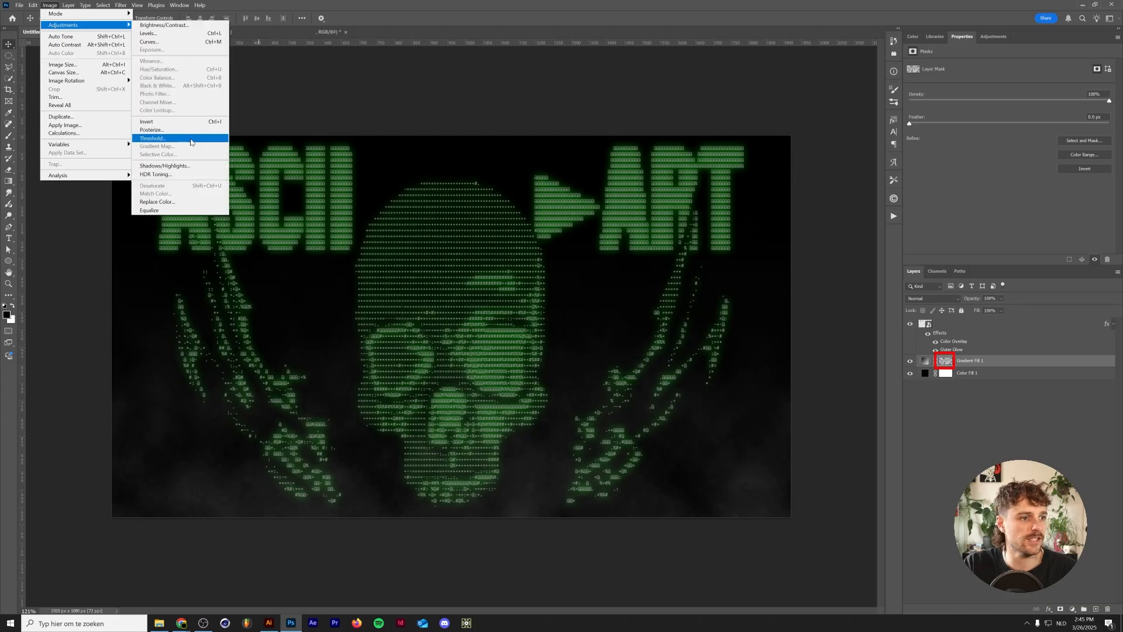
click(190, 140)
drag(560, 130, 918, 422)
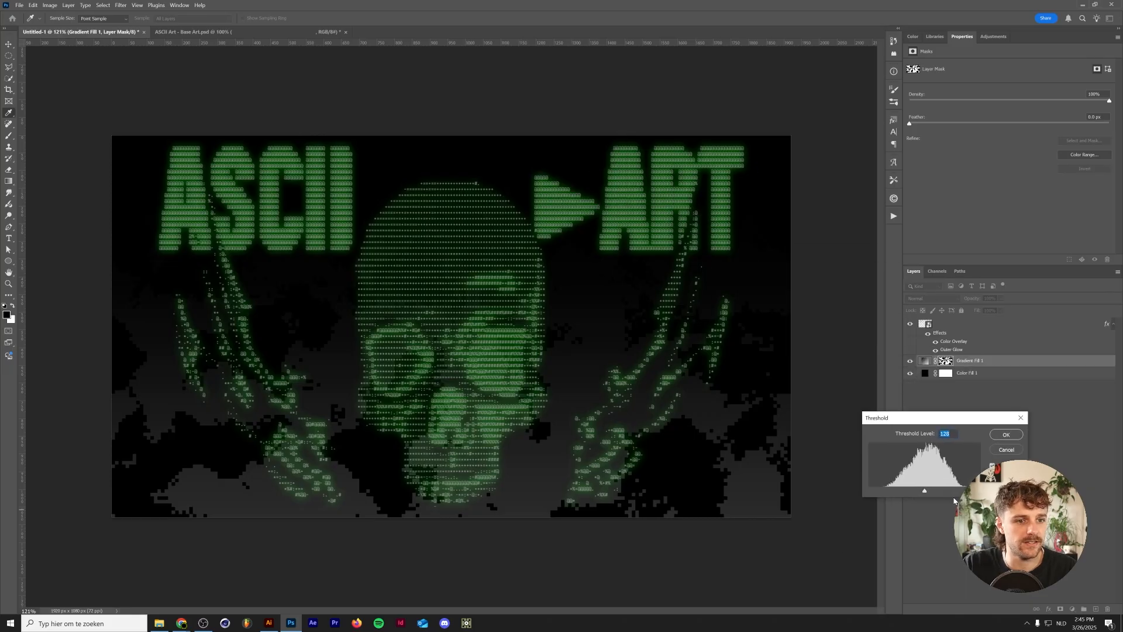
drag(925, 491, 930, 488)
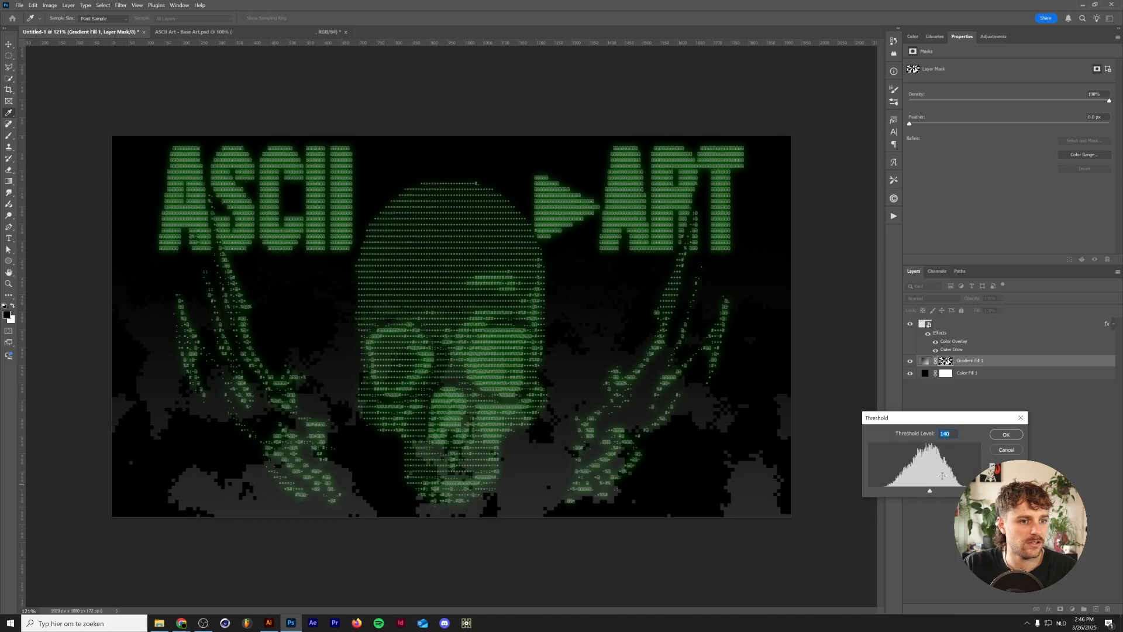
click(1005, 437)
- Add a Posterize adjustment layer above the gradient fill and set its levels to about 22
scroll(569, 501, down, 2)
scroll(569, 501, up, 2)
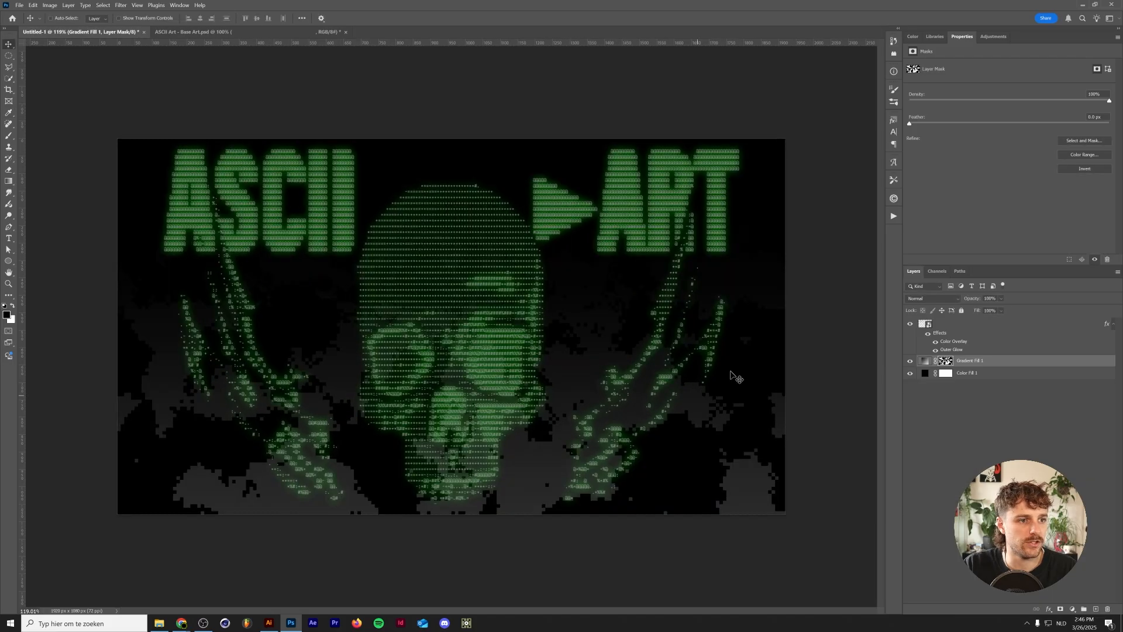
click(924, 360)
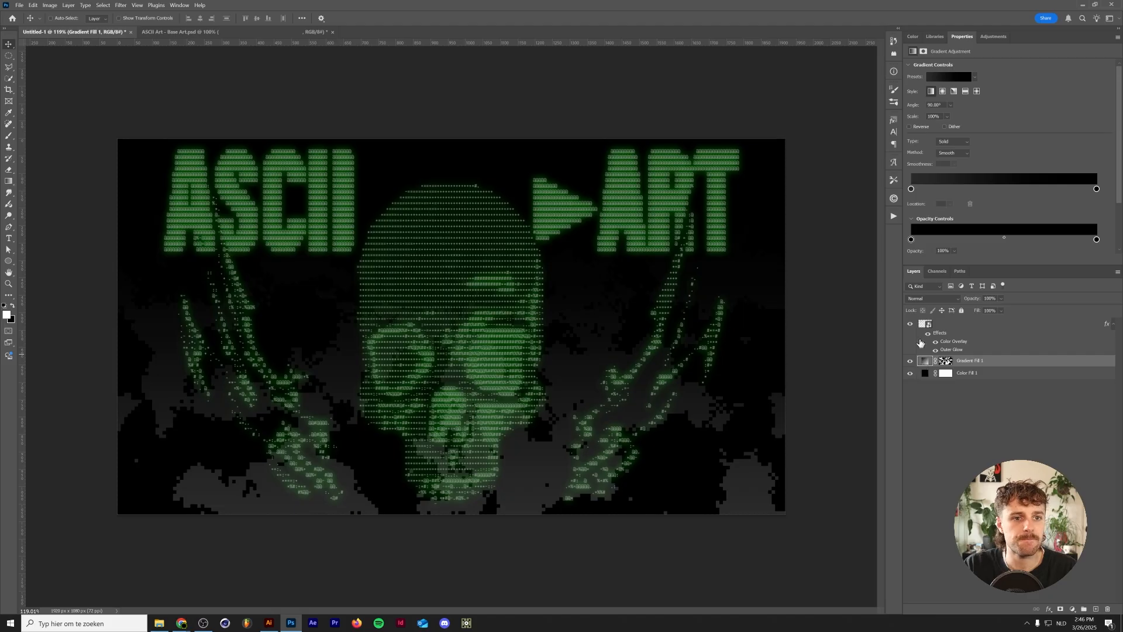
click(999, 37)
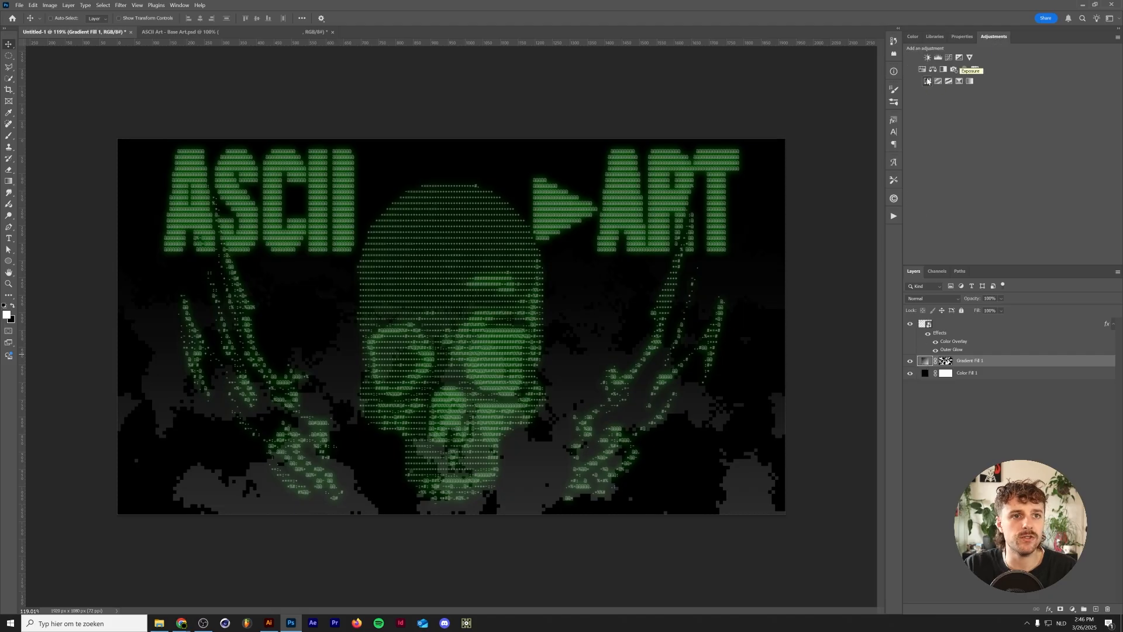
click(938, 81)
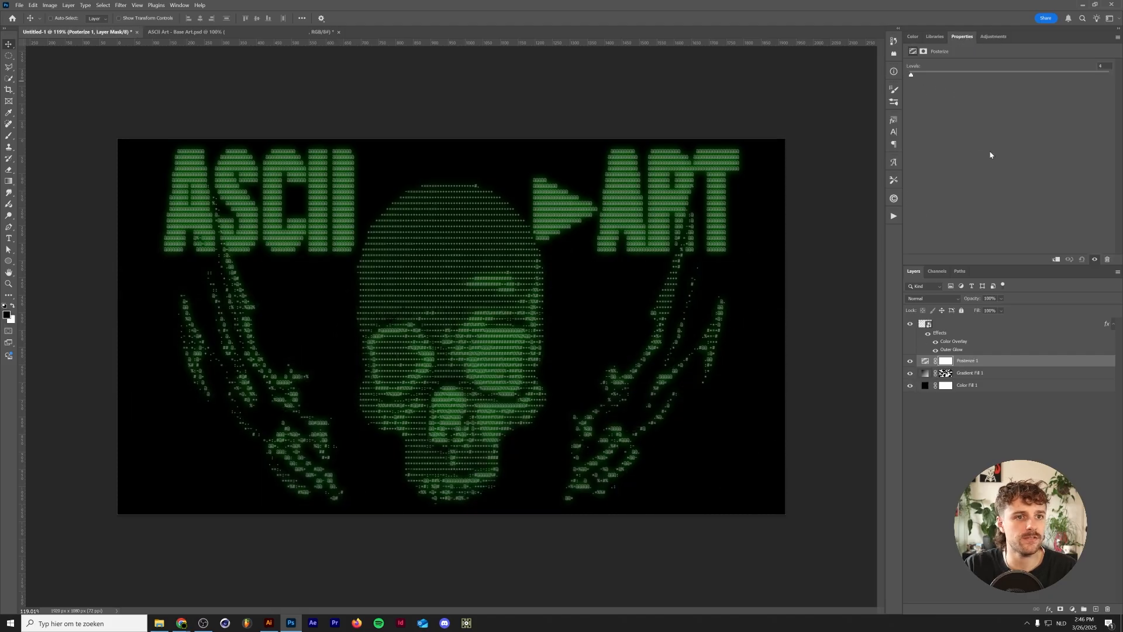
drag(913, 76, 915, 76)
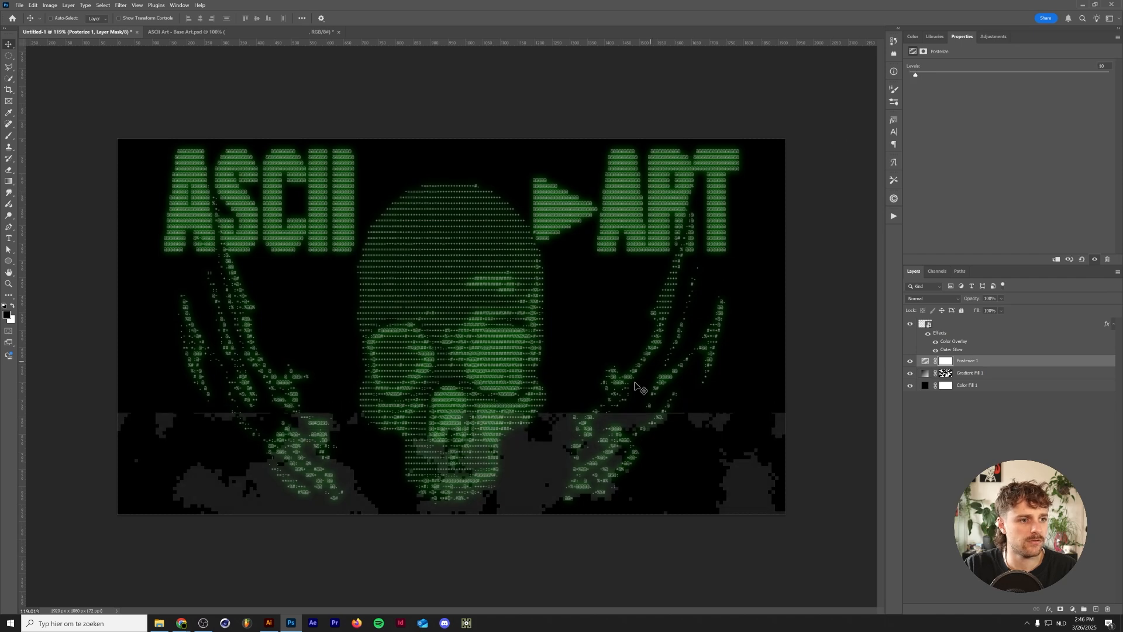
scroll(560, 480, up, 5)
scroll(591, 483, up, 1)
scroll(591, 464, down, 3)
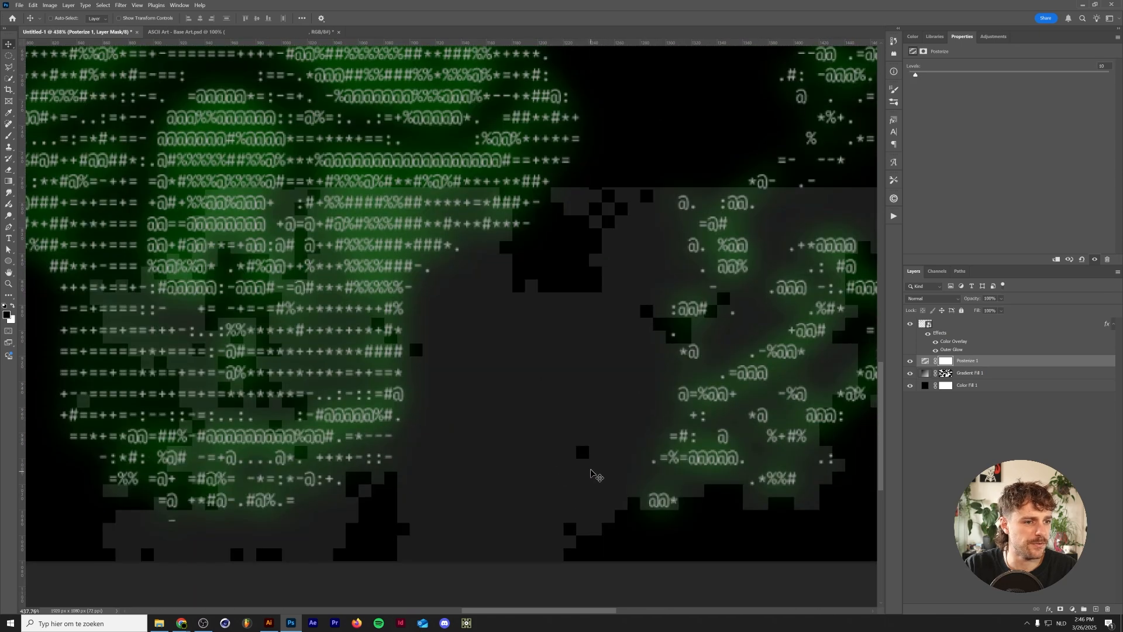
drag(916, 76, 919, 75)
scroll(503, 298, down, 5)
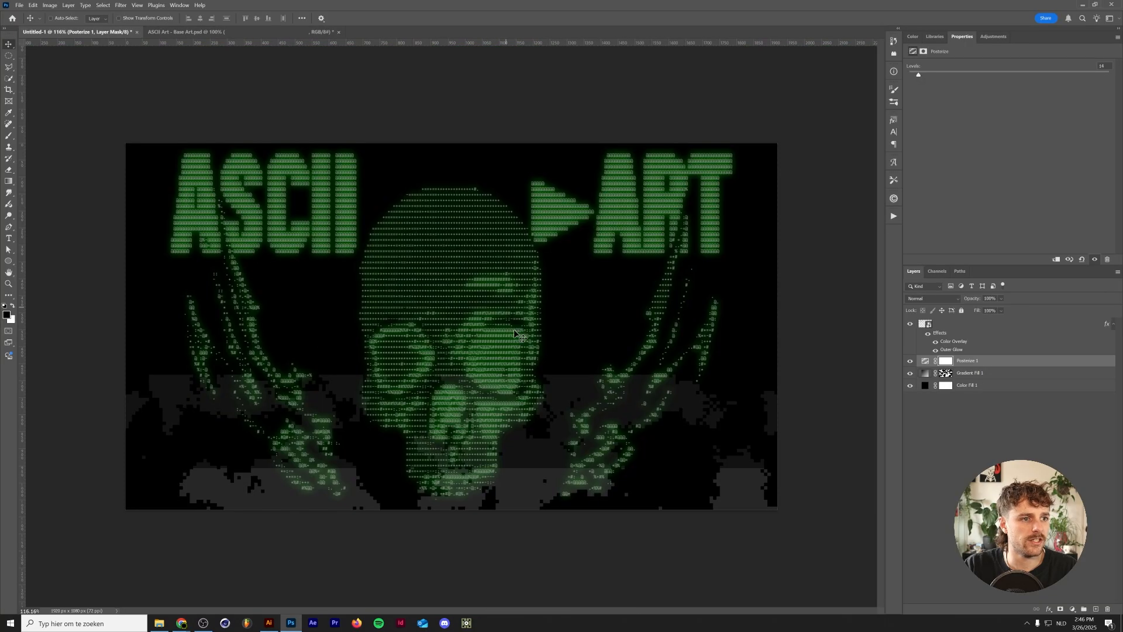
drag(919, 75, 935, 77)
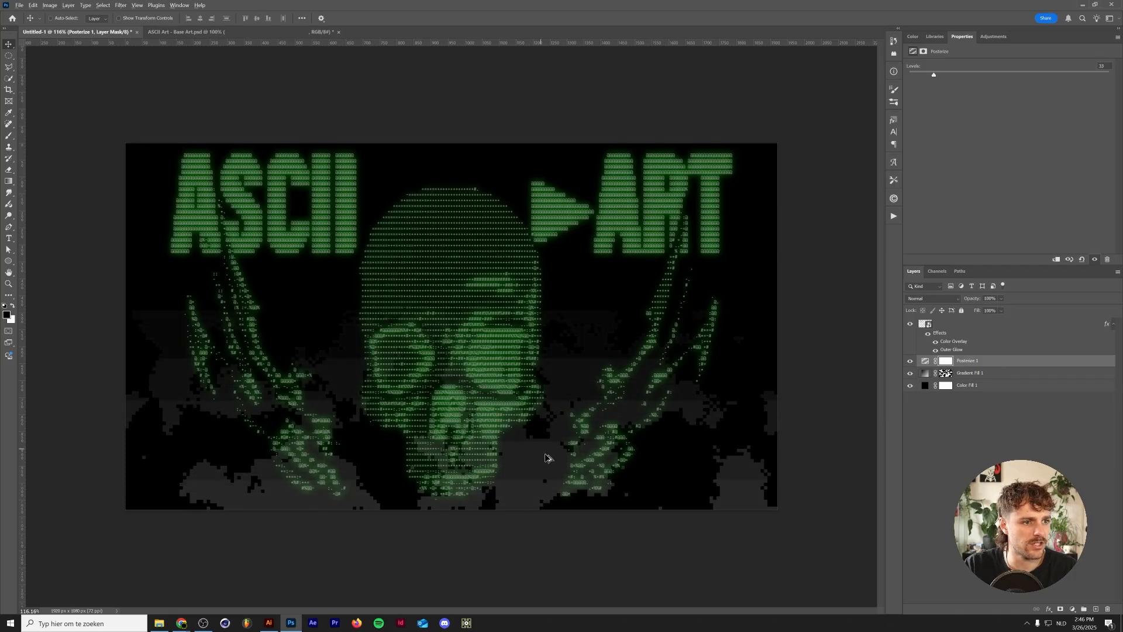
- Hide the ASCII smart object and inspect the posterized background up close
scroll(546, 459, up, 3)
click(910, 327)
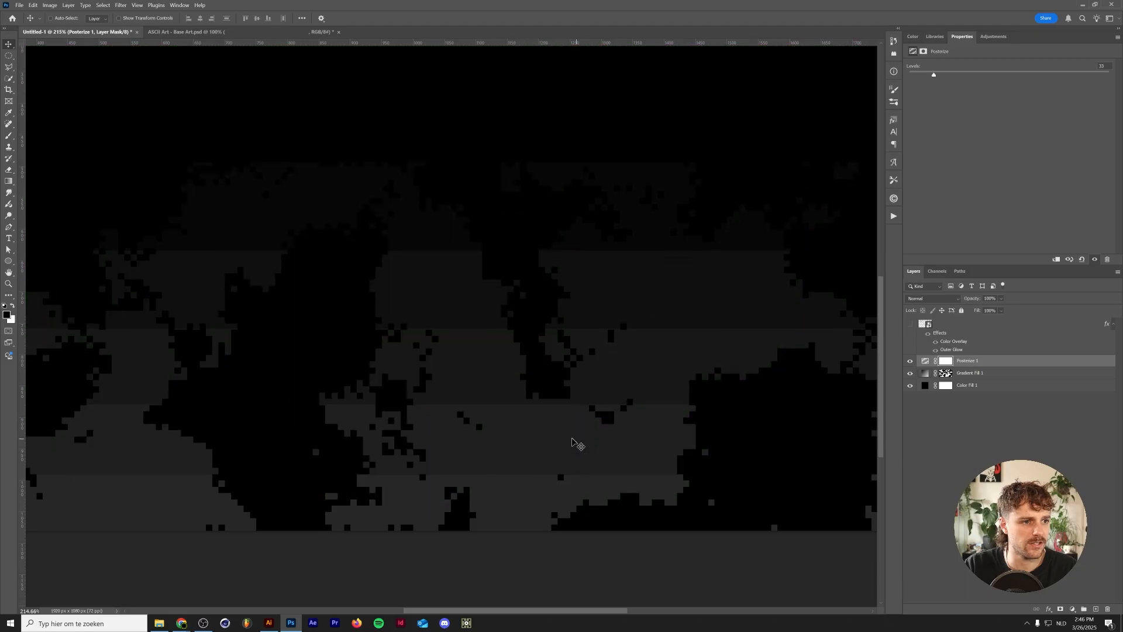
scroll(457, 438, up, 3)
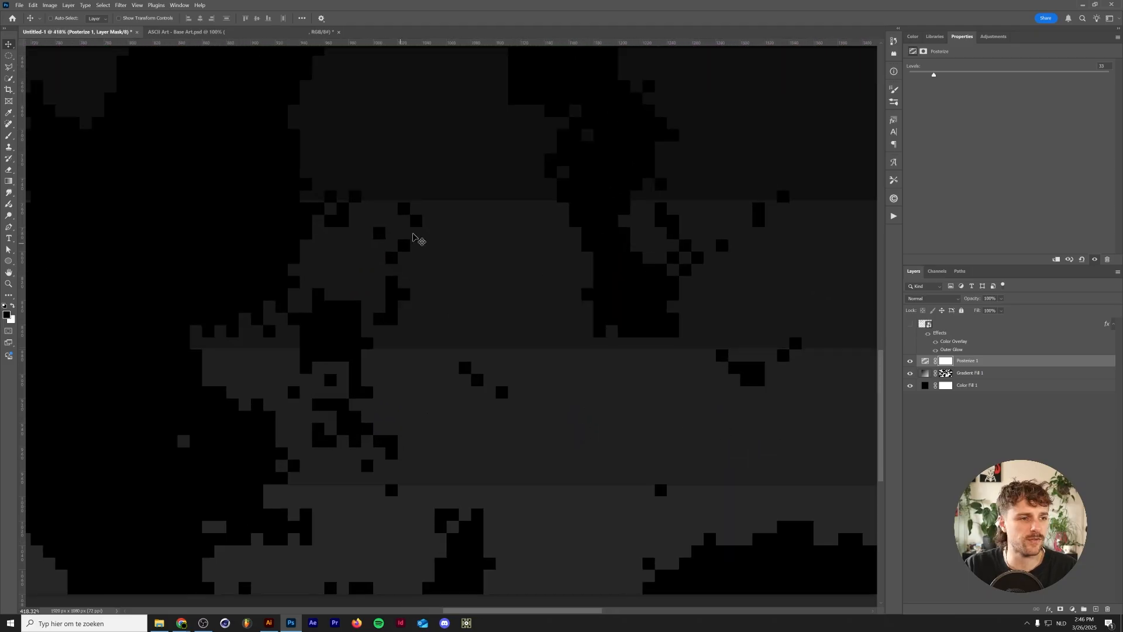
scroll(576, 268, down, 2)
scroll(576, 268, down, 3)
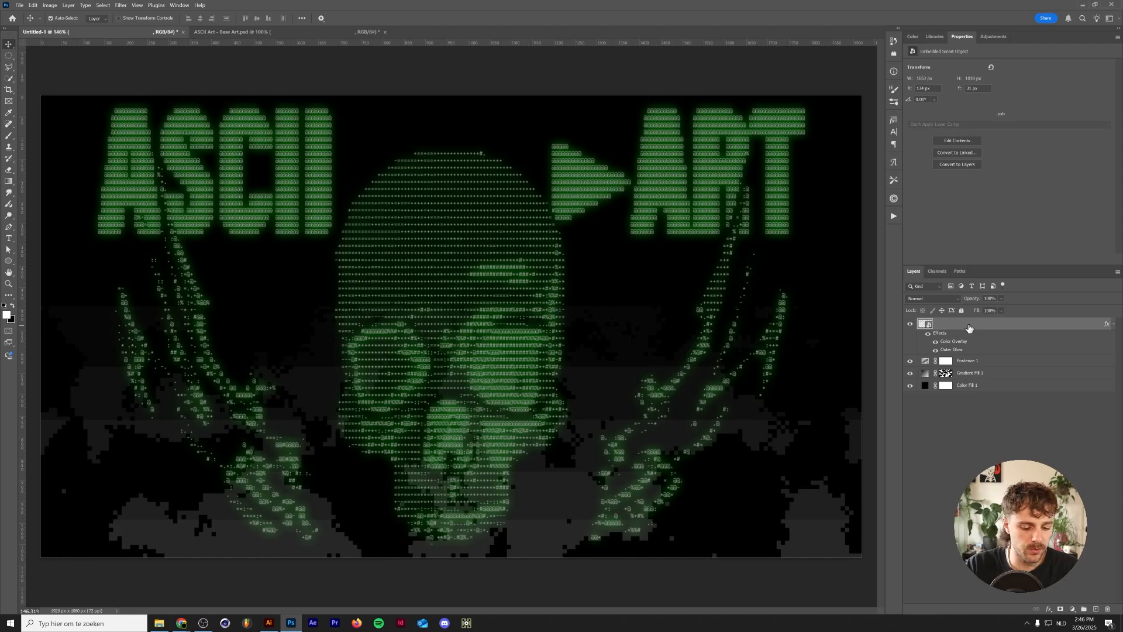
- Duplicate the ASCII smart object layer
key(ctrl+j)
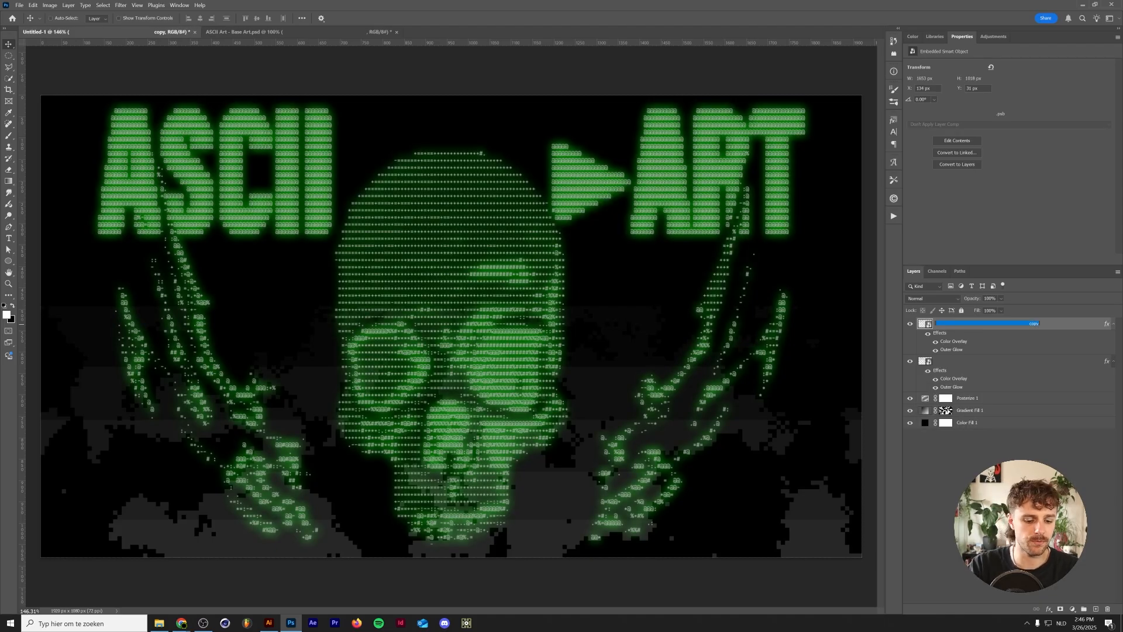
- Rename the duplicated layer to ASCII
text(A)
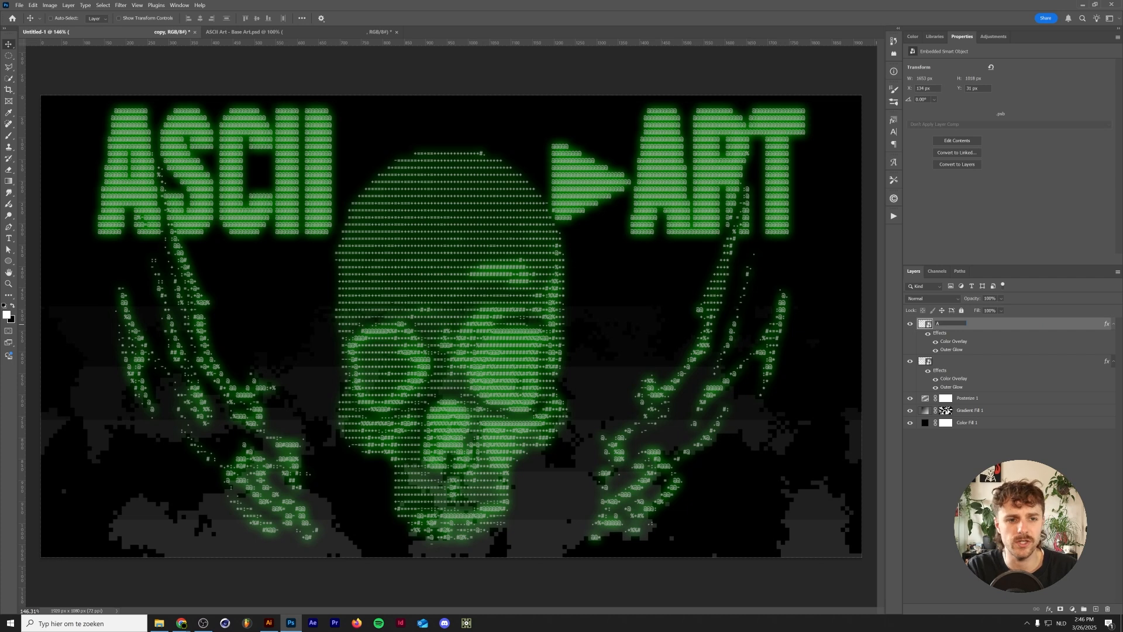
text(SCII)
key(Return)
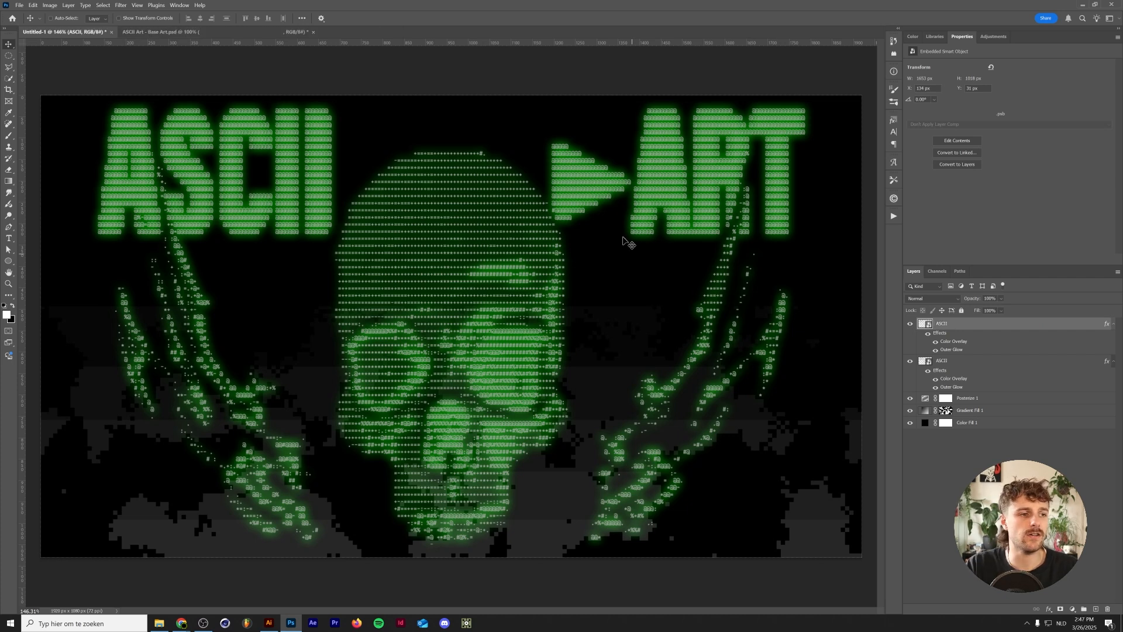
- Apply an Offset filter to the duplicate with -1443 px horizontal and +722 px vertical, wrapping around
click(120, 6)
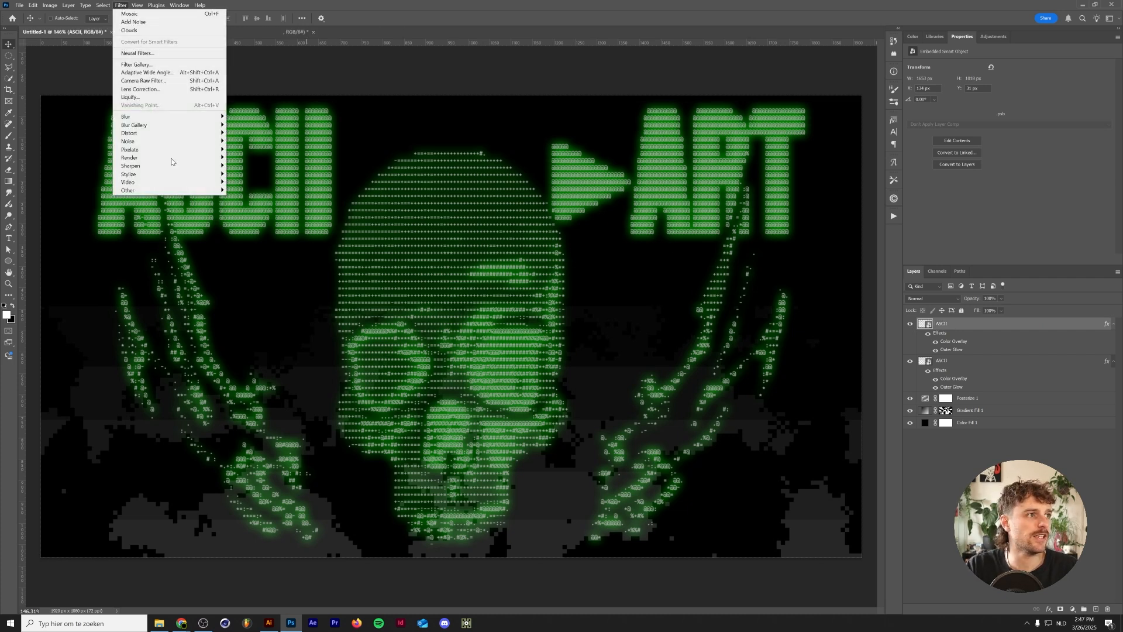
mouse_move(190, 191)
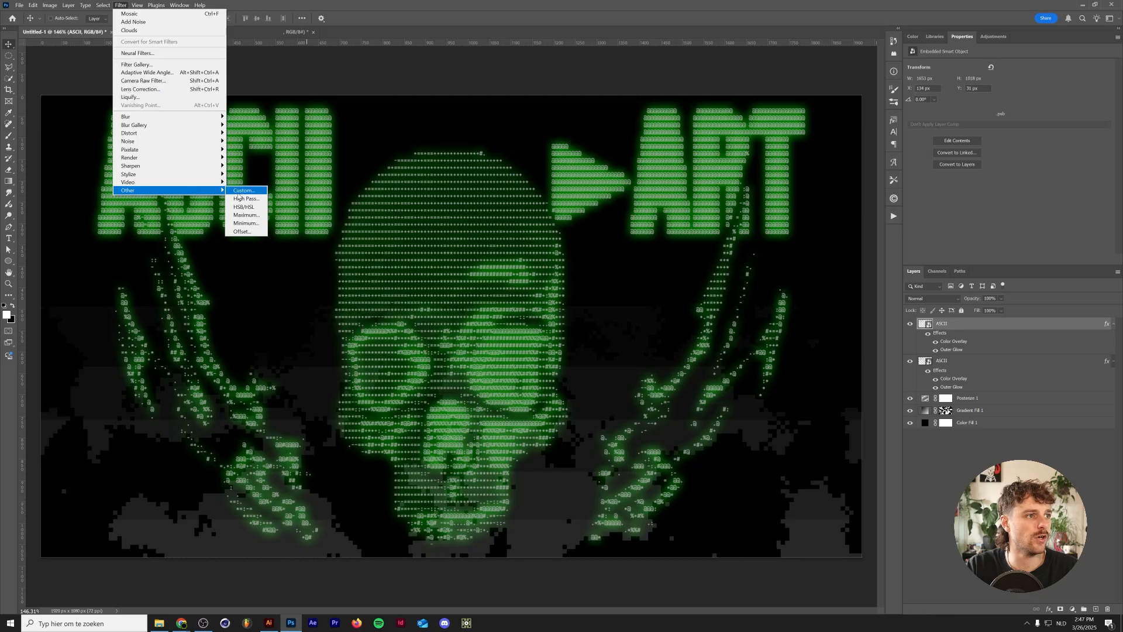
click(243, 231)
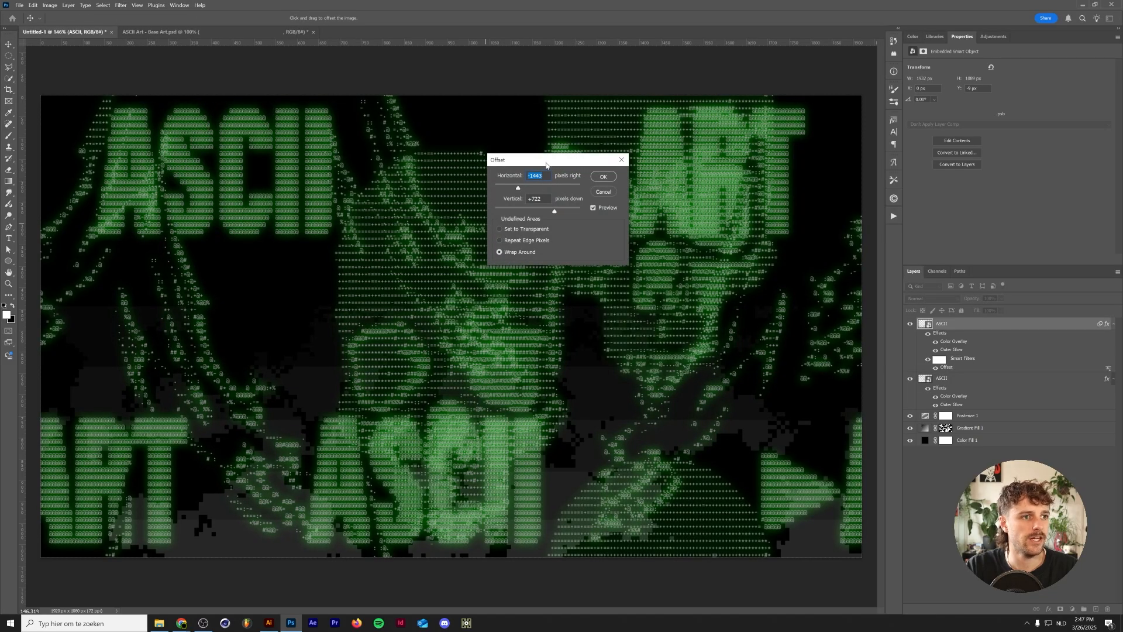
drag(546, 164, 722, 237)
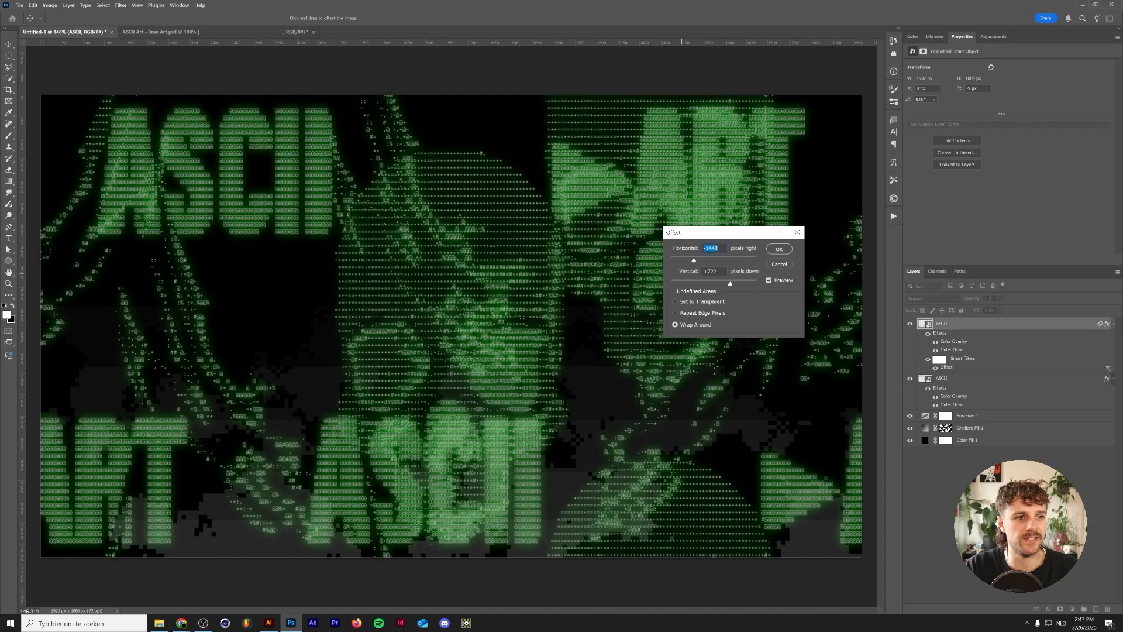
click(779, 249)
- Copy the gradient fill's mask onto the offset ASCII layer
scroll(875, 383, down, 3)
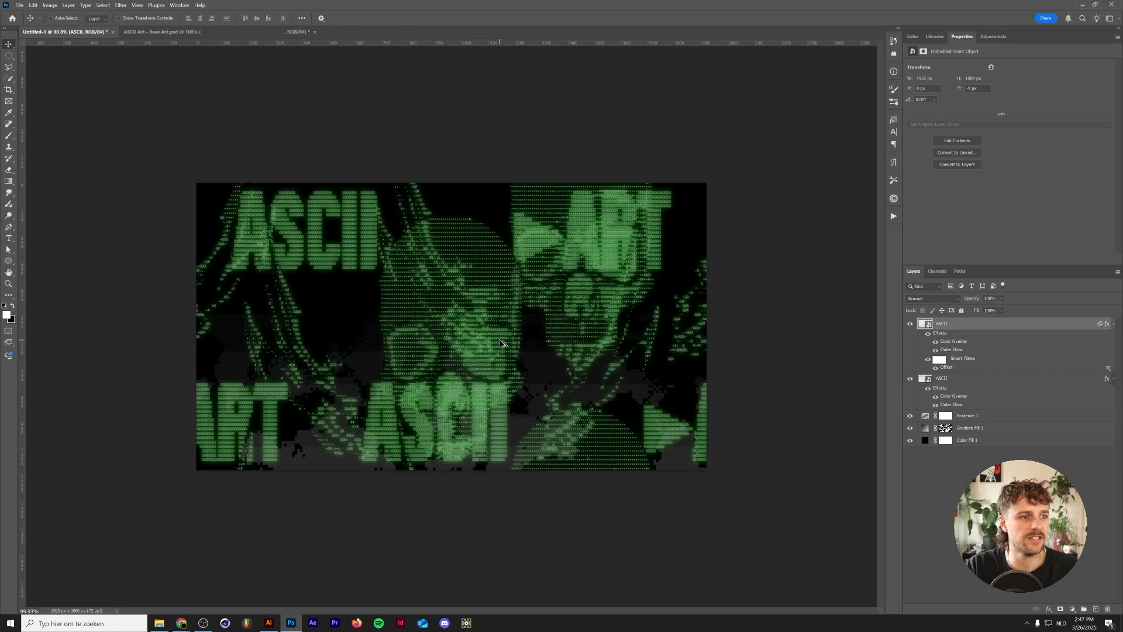
click(947, 430)
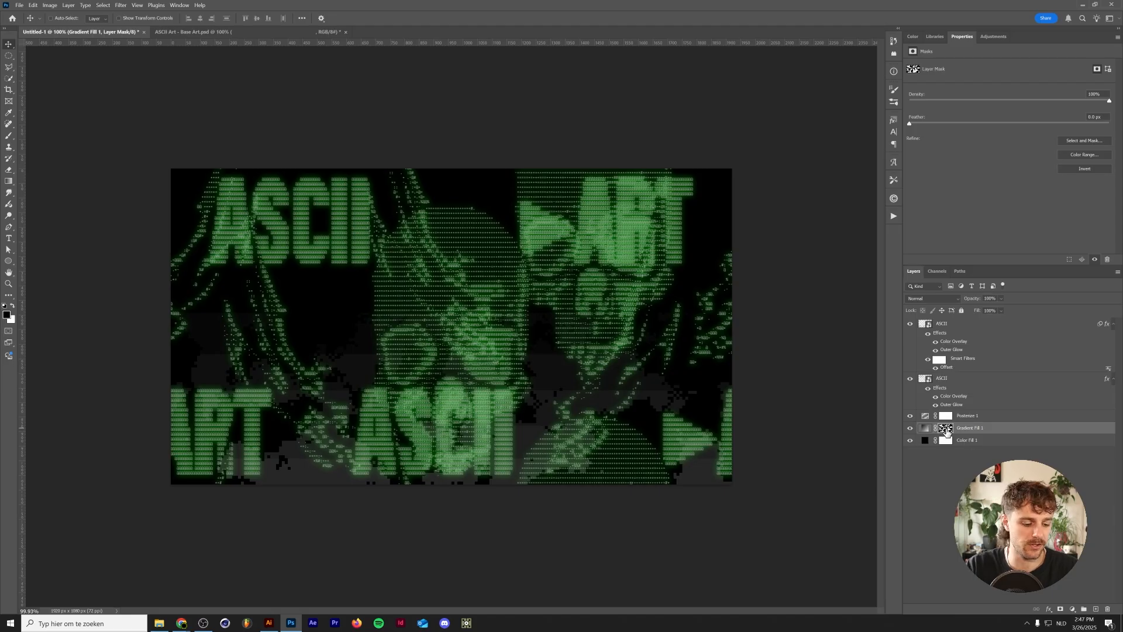
drag(948, 432, 951, 328)
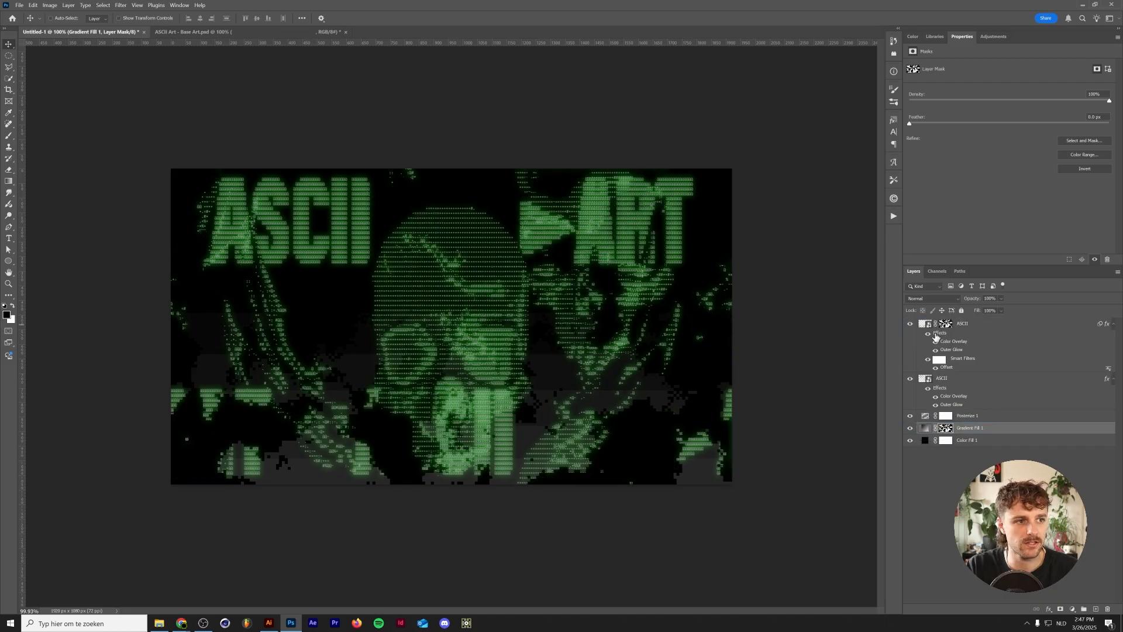
- Select the offset layer's mask and reapply the recent Add Noise and Mosaic filters to it
scroll(380, 423, up, 3)
scroll(379, 424, down, 4)
scroll(381, 422, up, 3)
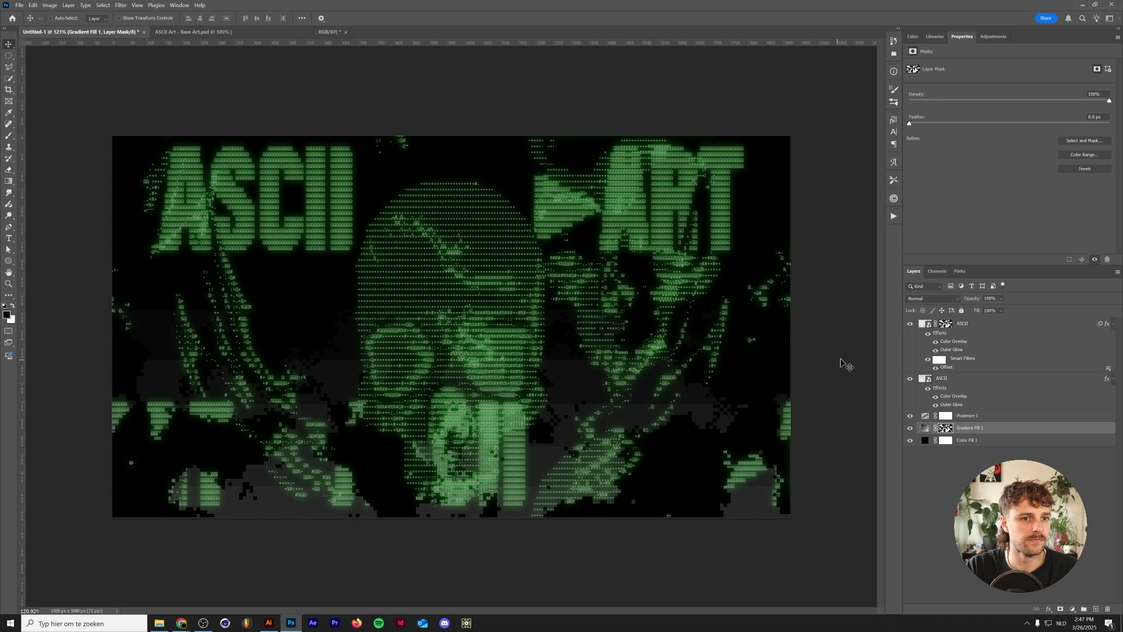
click(948, 325)
click(910, 378)
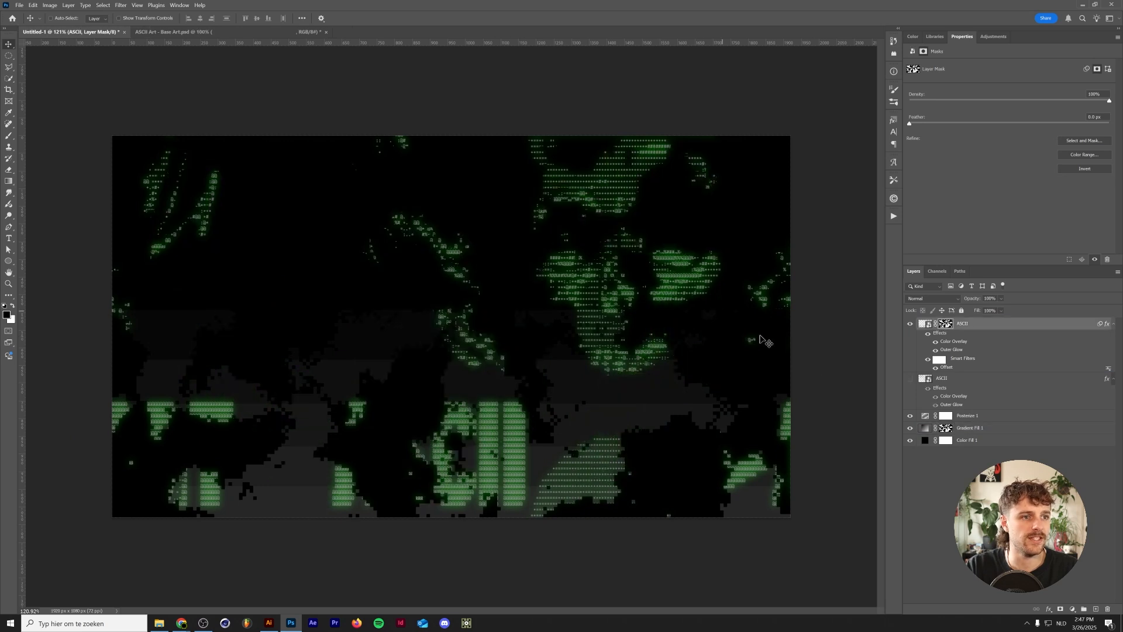
click(909, 379)
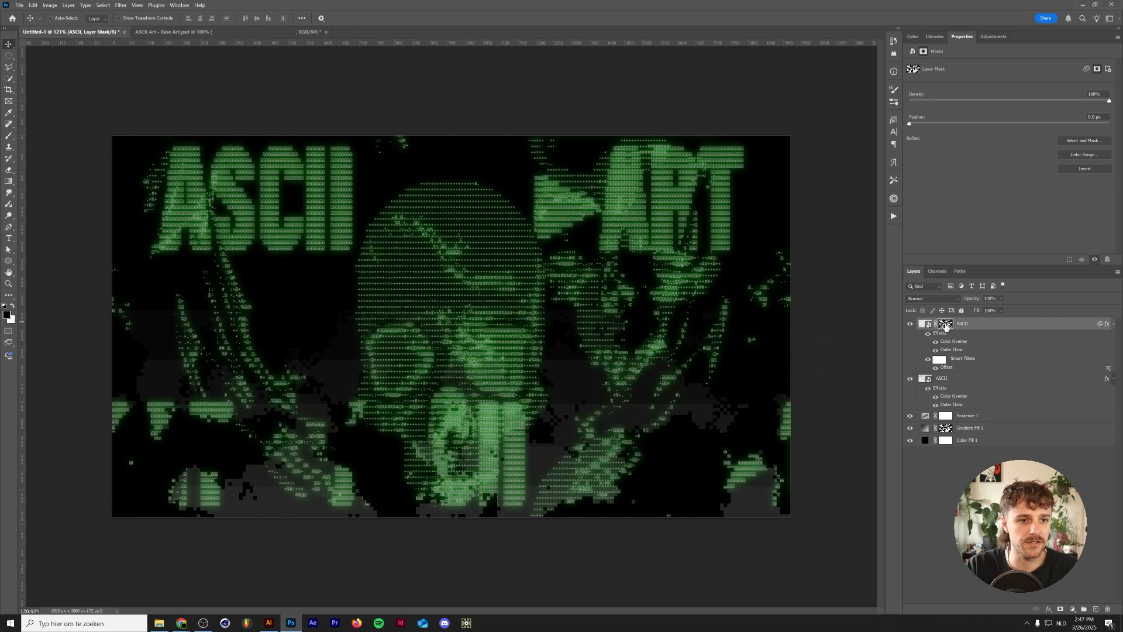
click(926, 324)
click(946, 324)
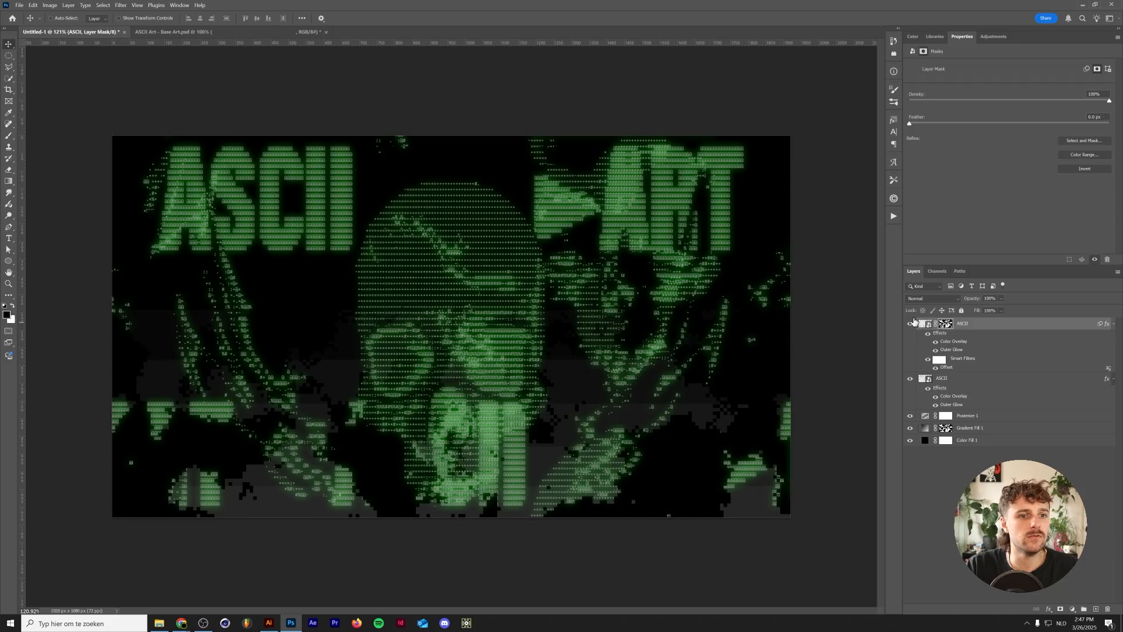
click(121, 5)
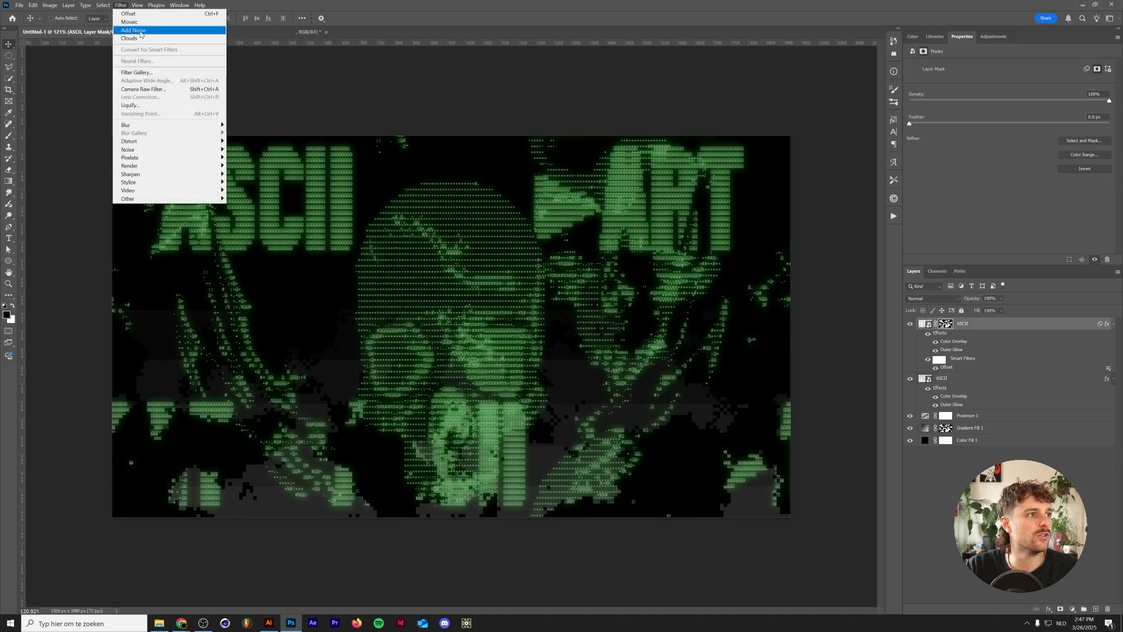
click(141, 30)
click(121, 6)
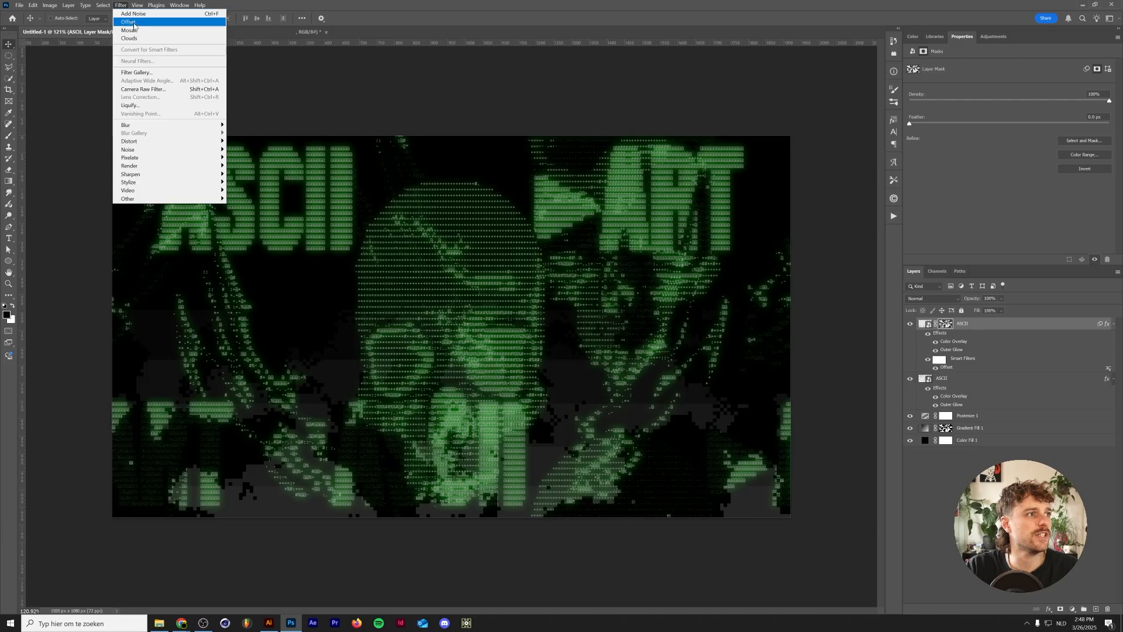
click(140, 32)
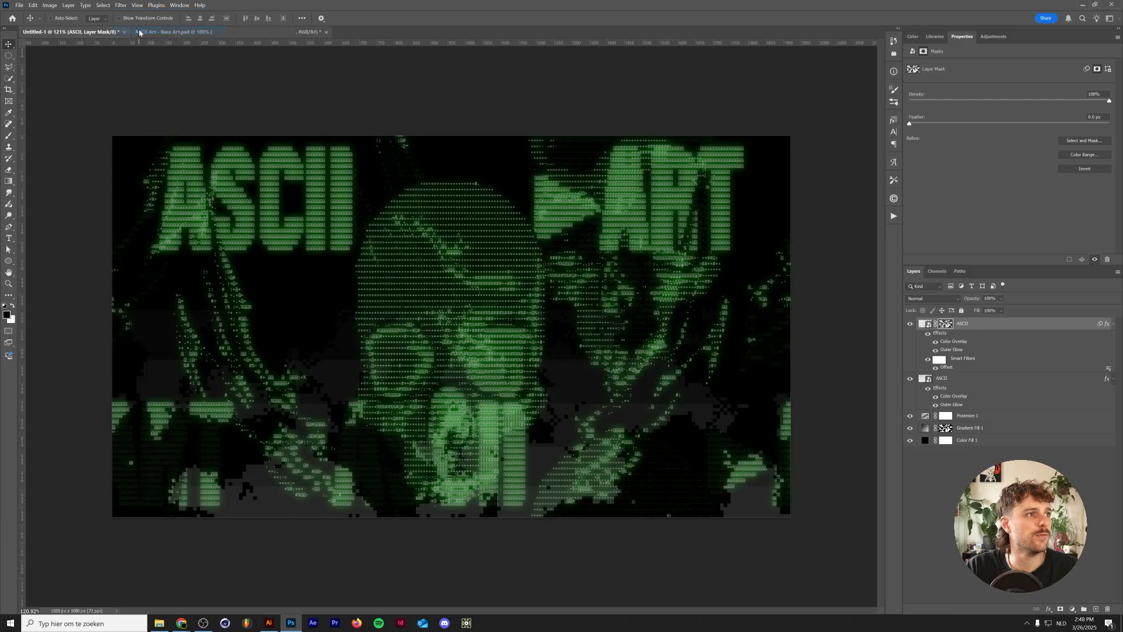
- Apply a Threshold adjustment of 233 to the offset layer's mask
click(34, 5)
mouse_move(50, 5)
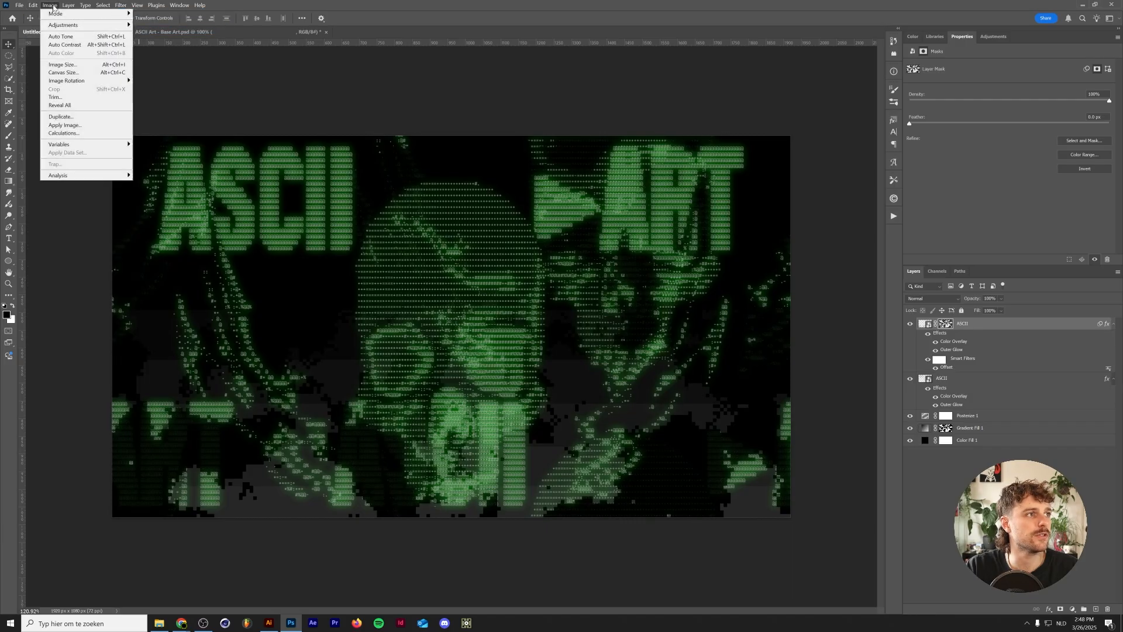
mouse_move(96, 26)
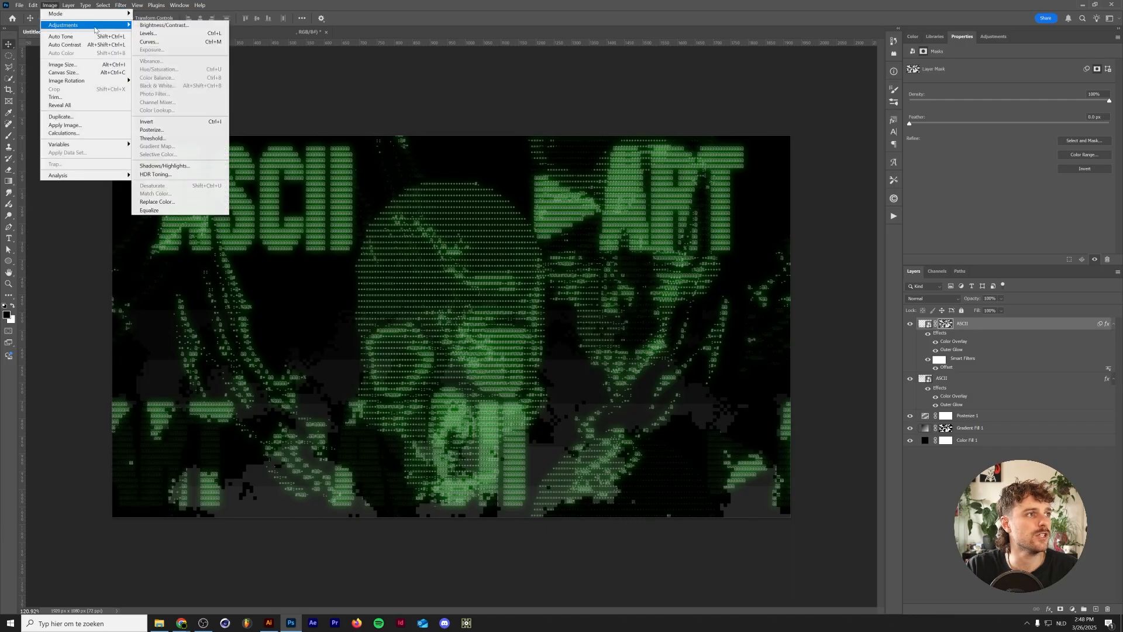
click(186, 140)
drag(919, 492, 971, 491)
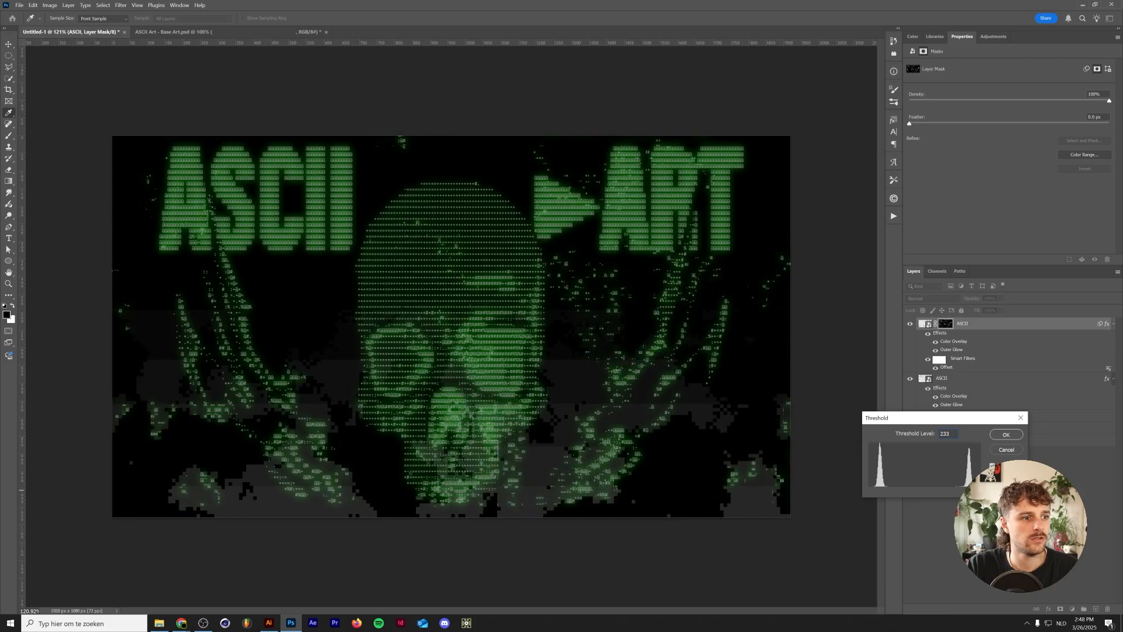
click(1006, 434)
- Apply a Gaussian Blur with a 6.4 px radius to the offset ASCII smart object
key(v)
click(925, 325)
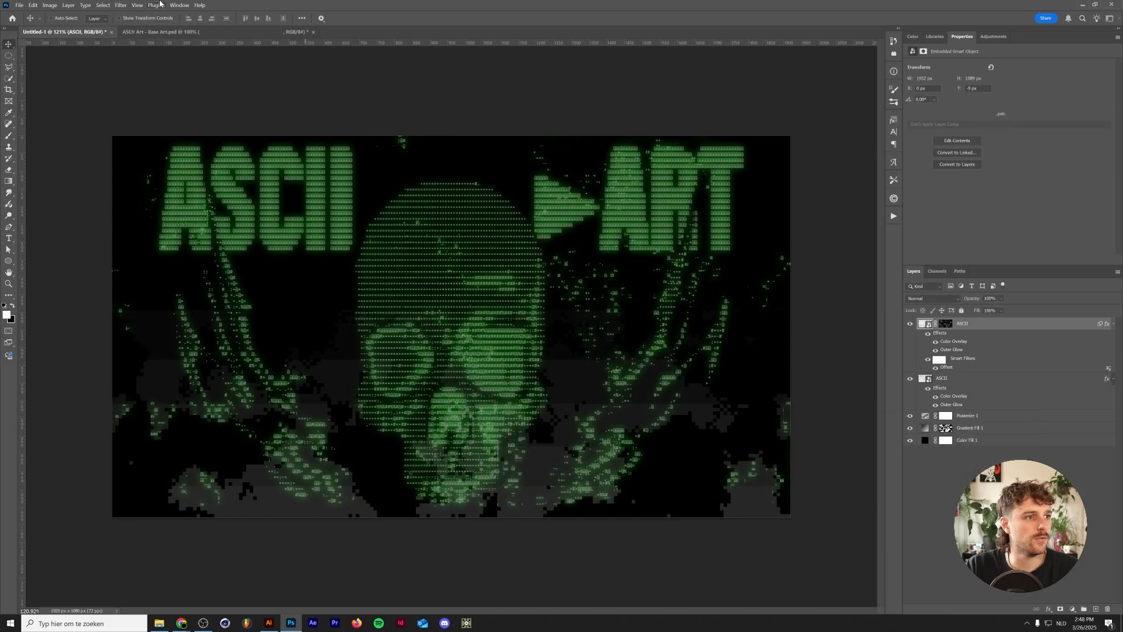
click(120, 5)
mouse_move(216, 124)
click(251, 158)
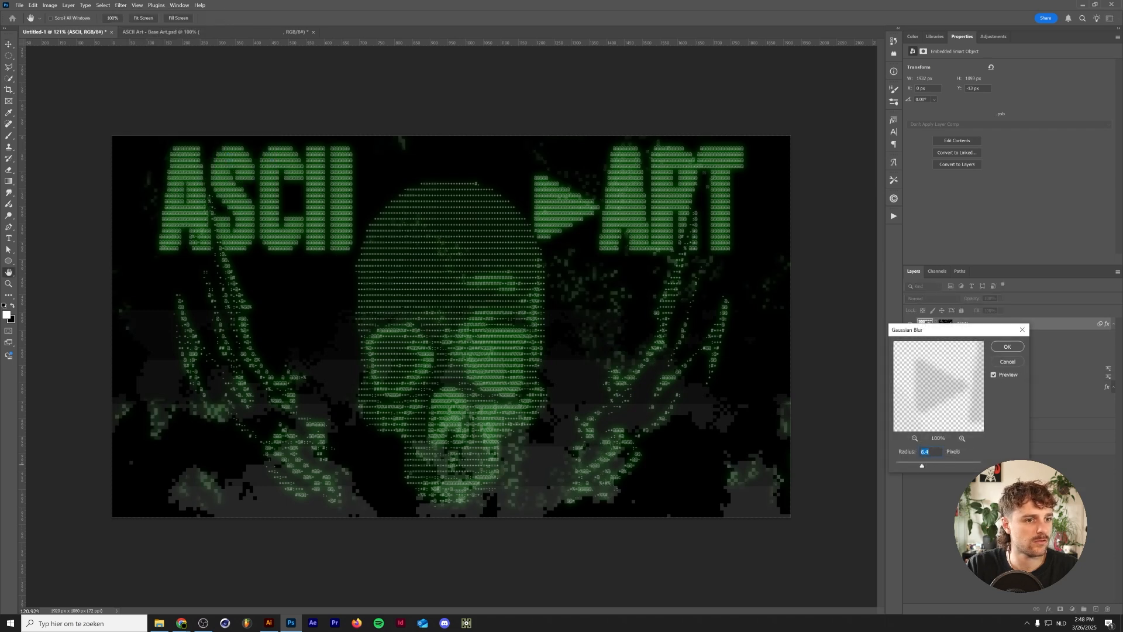
click(1007, 346)
- Reopen the Offset smart filter and shift the duplicate's horizontal offset to reposition it
double_click(946, 376)
click(593, 234)
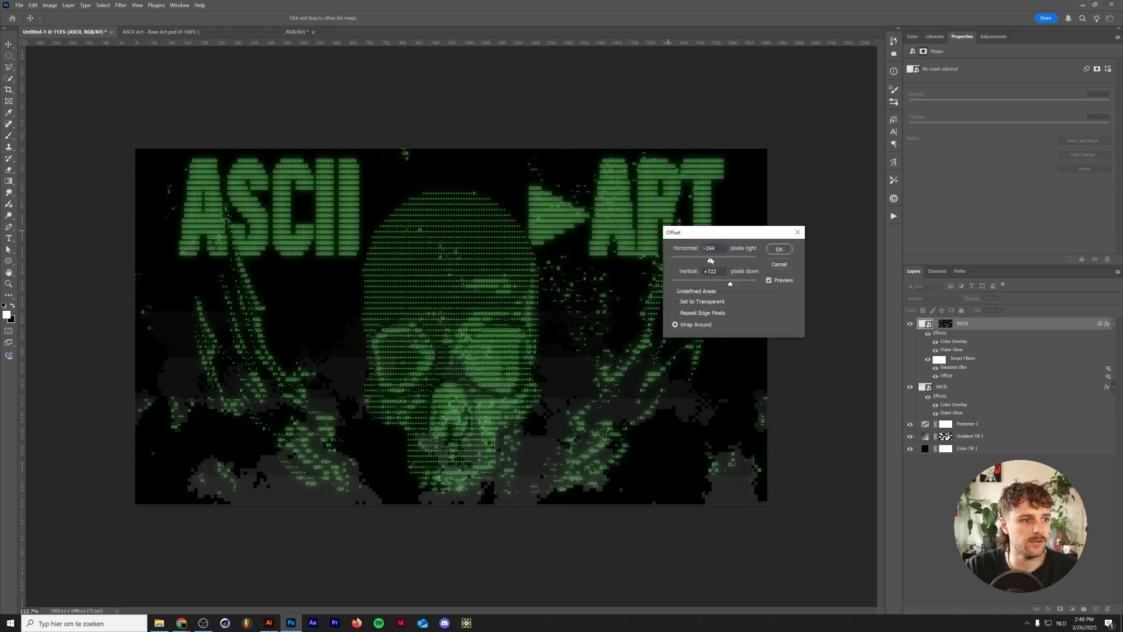
drag(710, 261, 725, 284)
click(783, 251)
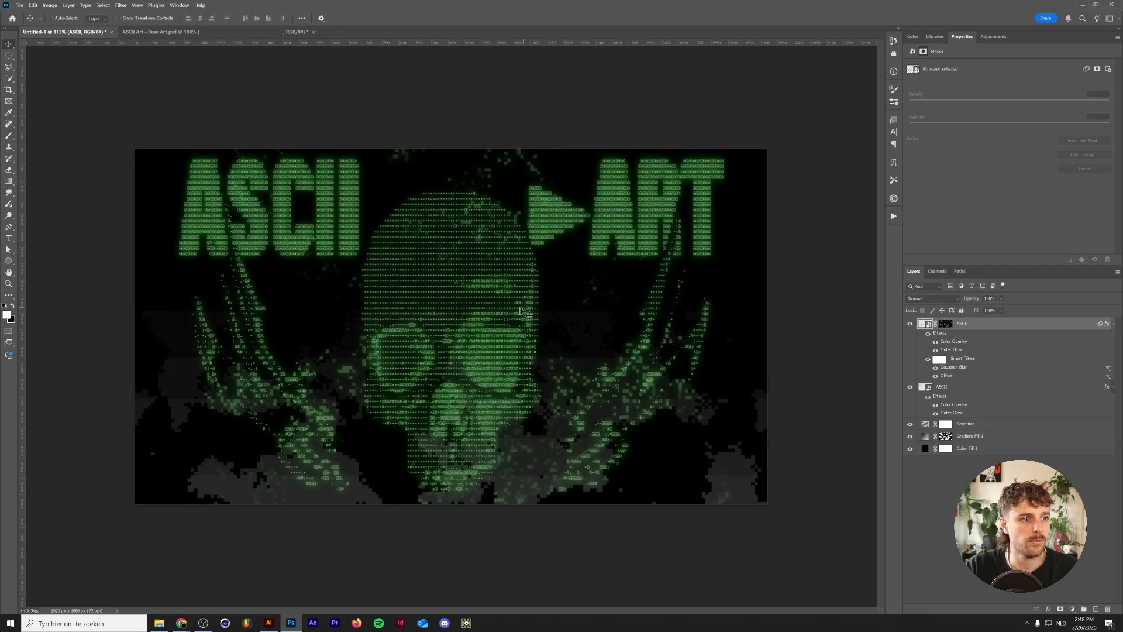
- Stamp all visible layers into a new merged layer on top
scroll(297, 334, down, 3)
scroll(297, 334, up, 3)
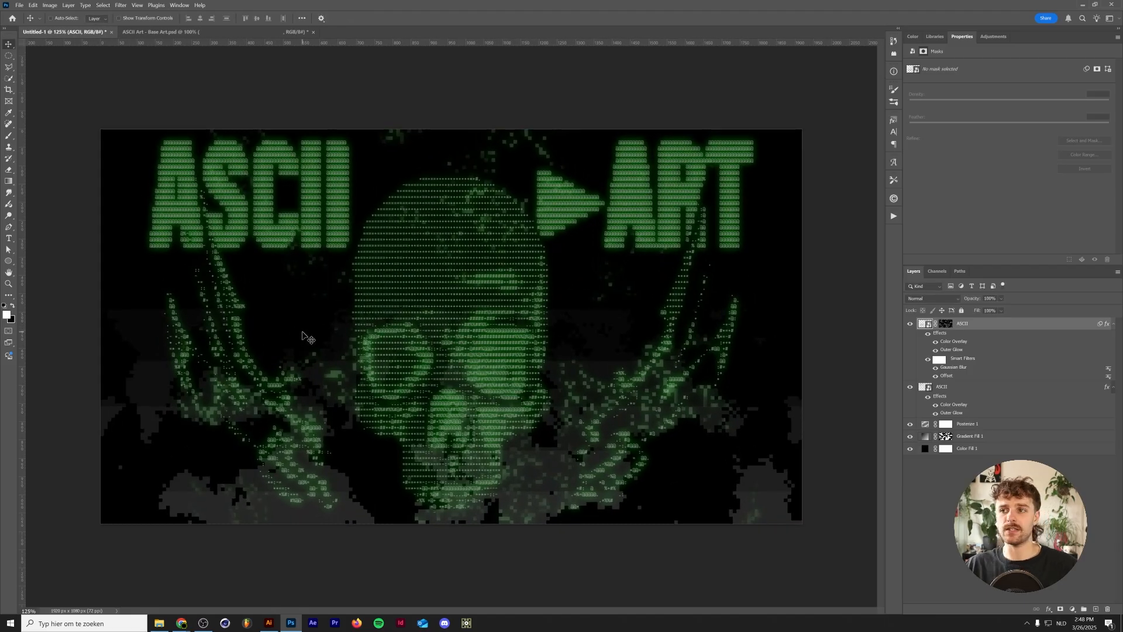
key(ctrl)
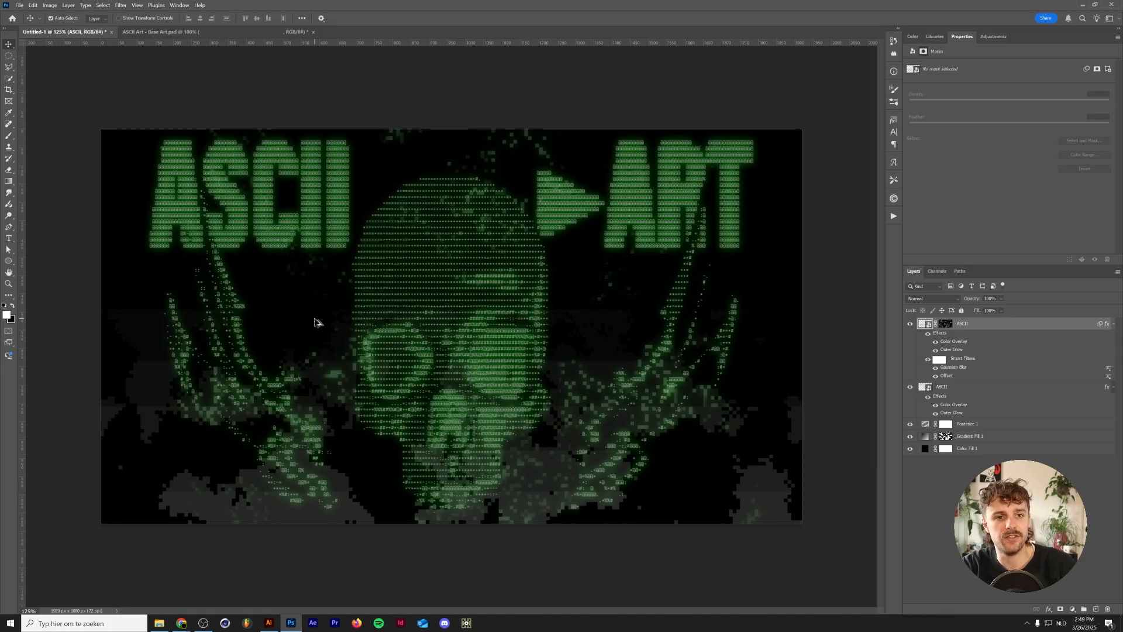
key(ctrl+shift+alt+e)
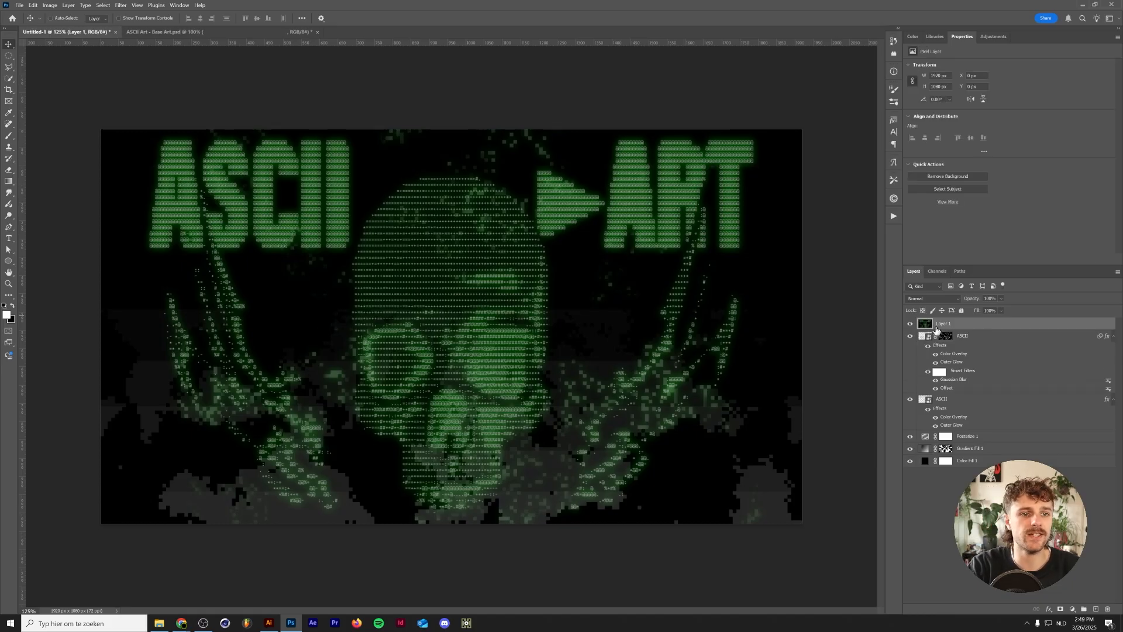
- Apply a Gaussian Blur with a 15 px radius to the stamped layer
click(121, 5)
mouse_move(152, 134)
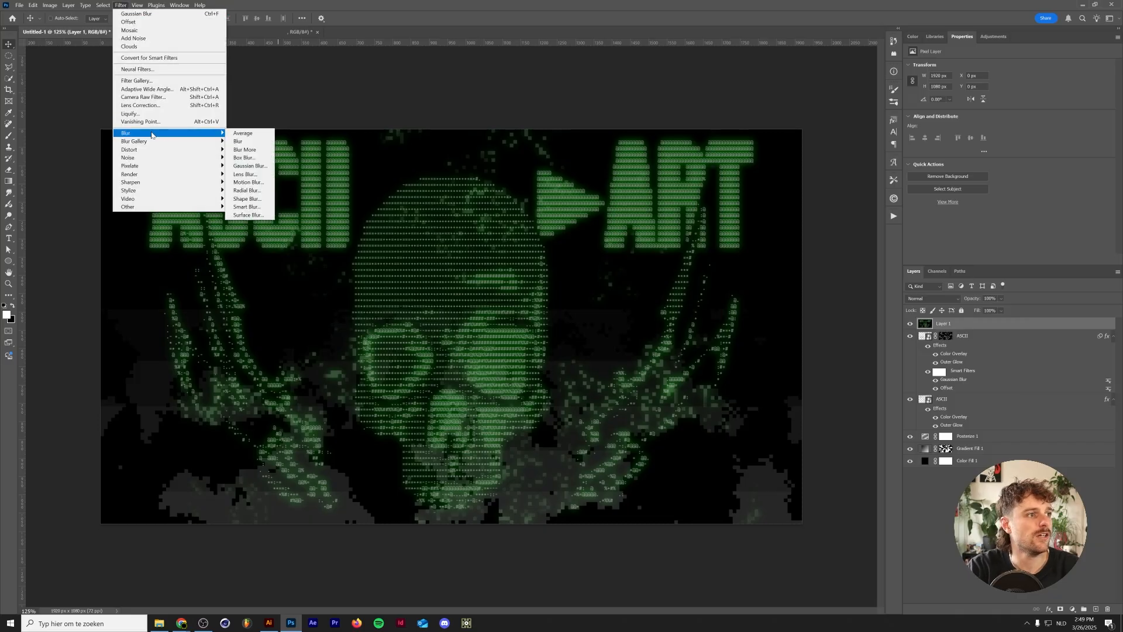
click(243, 167)
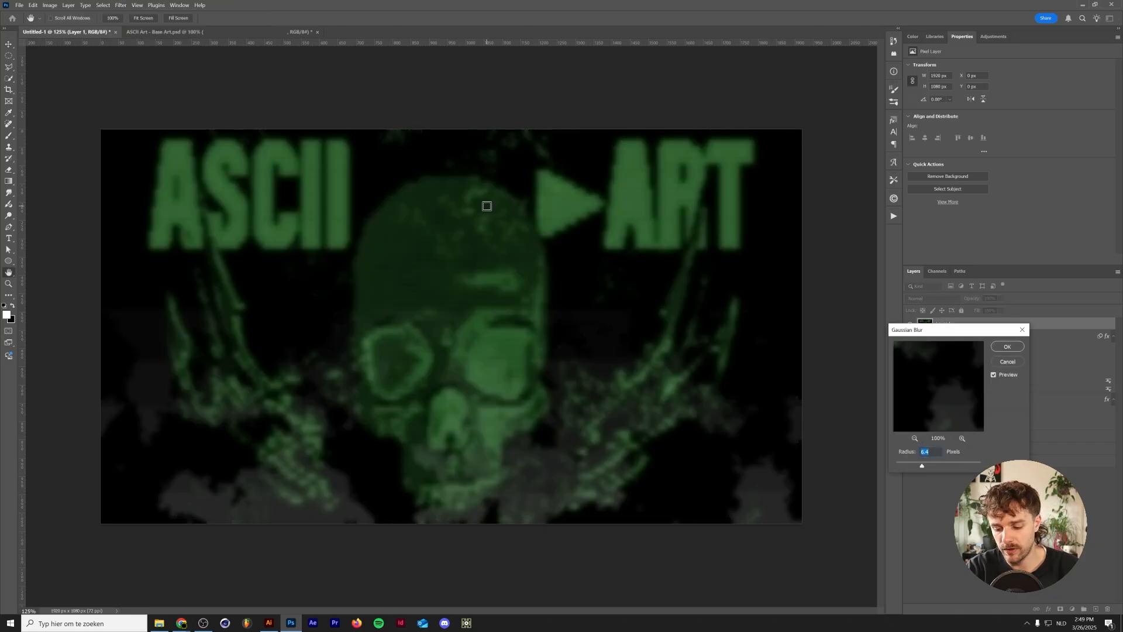
text(15)
key(Return)
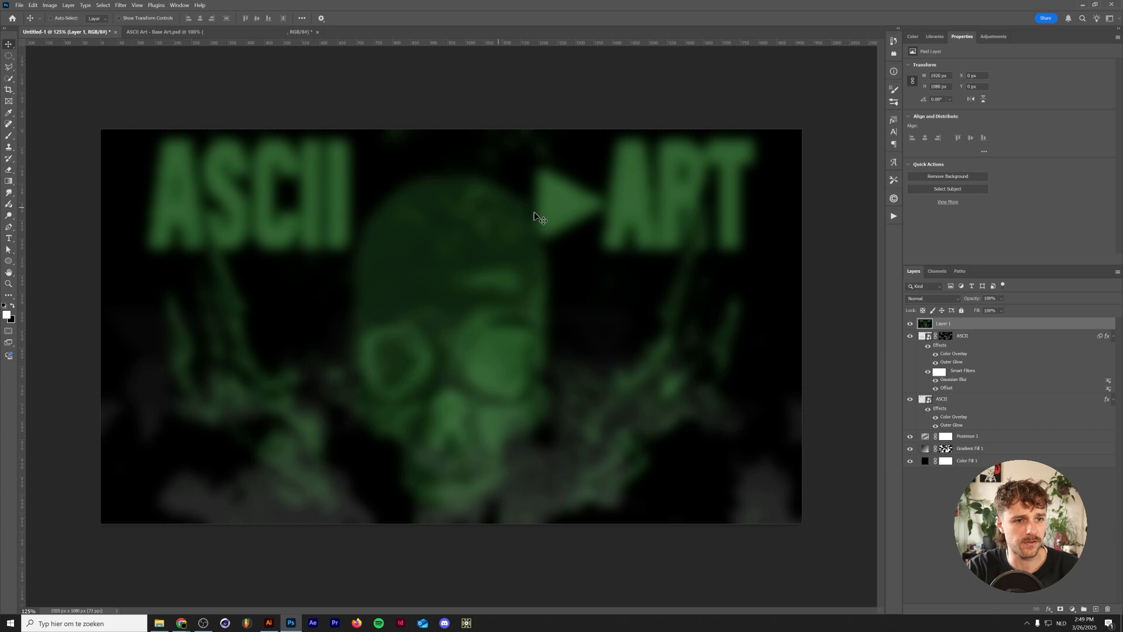
- Set the stamped layer's blend mode to Linear Dodge (Add) with 50% opacity
click(935, 299)
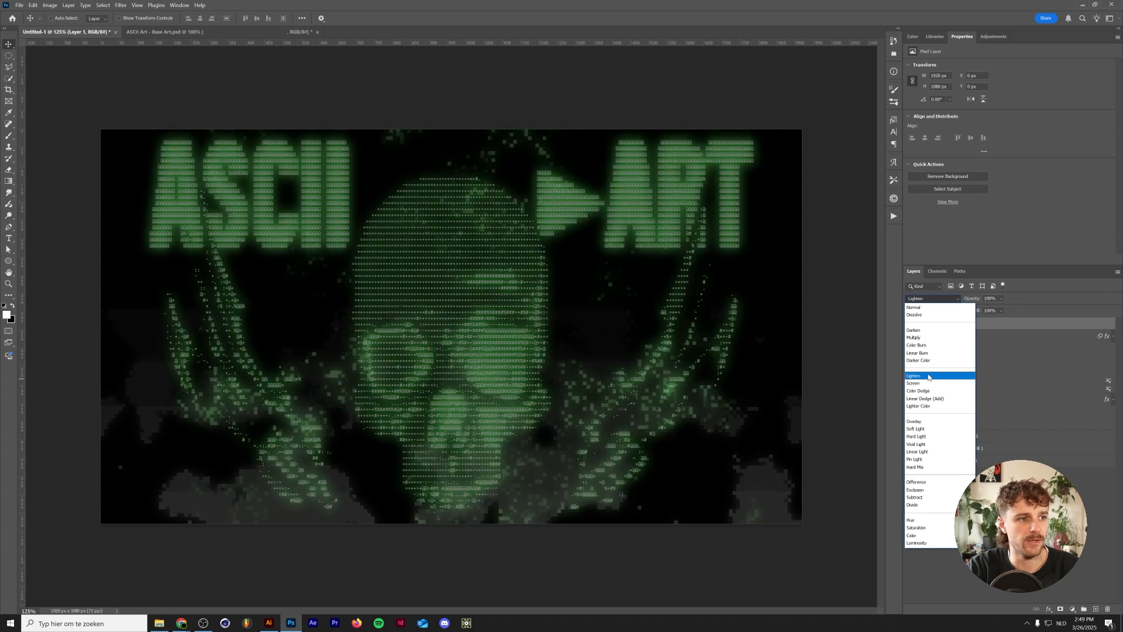
click(927, 383)
click(920, 299)
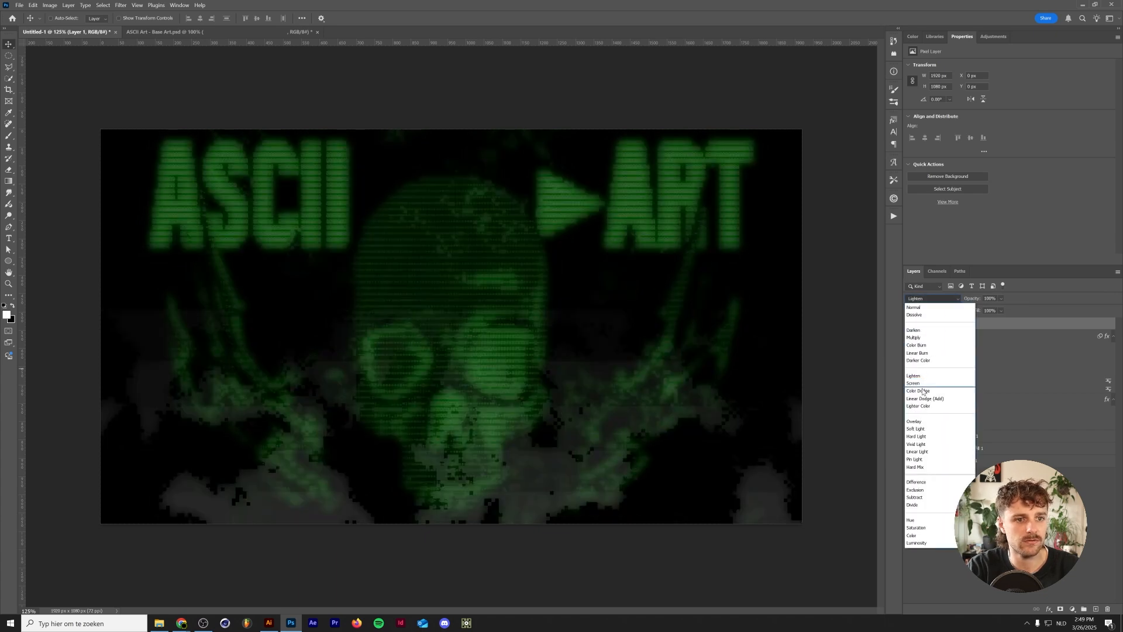
click(941, 399)
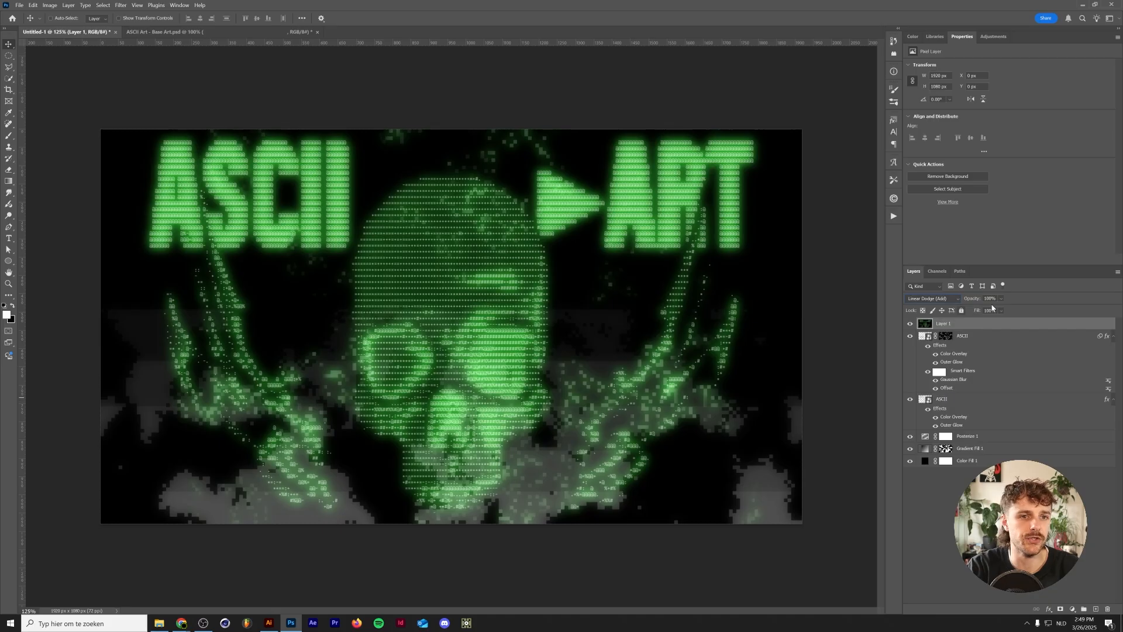
text(50)
key(Return)
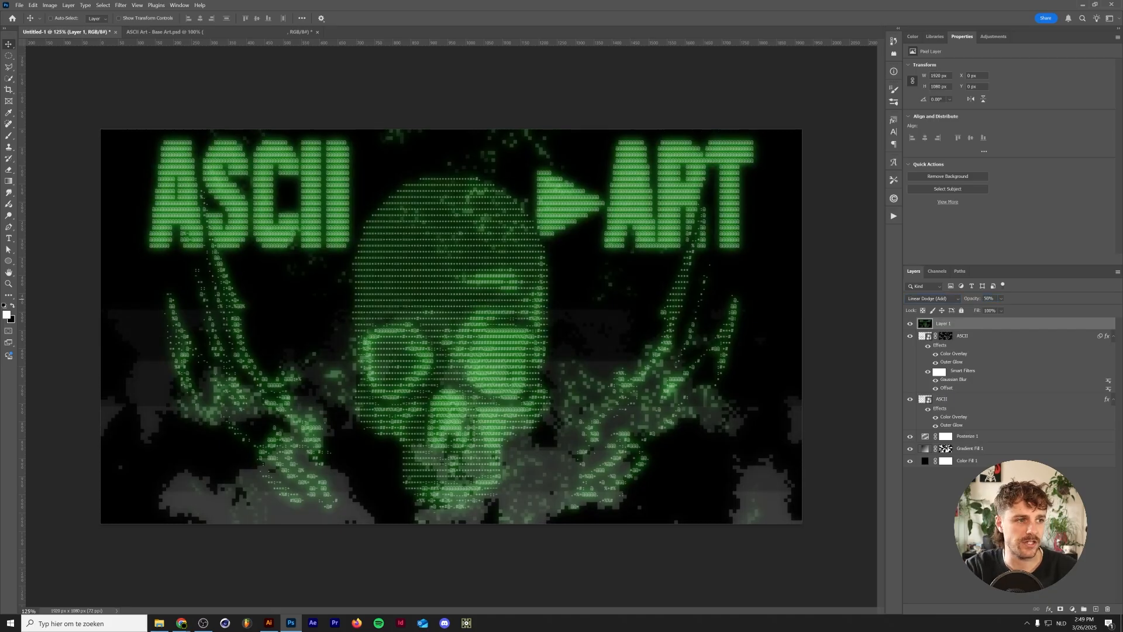
- Toggle the blurred glow layer's visibility to compare the image with and without it
click(1021, 515)
click(907, 325)
click(905, 326)
key(ctrl+minus)
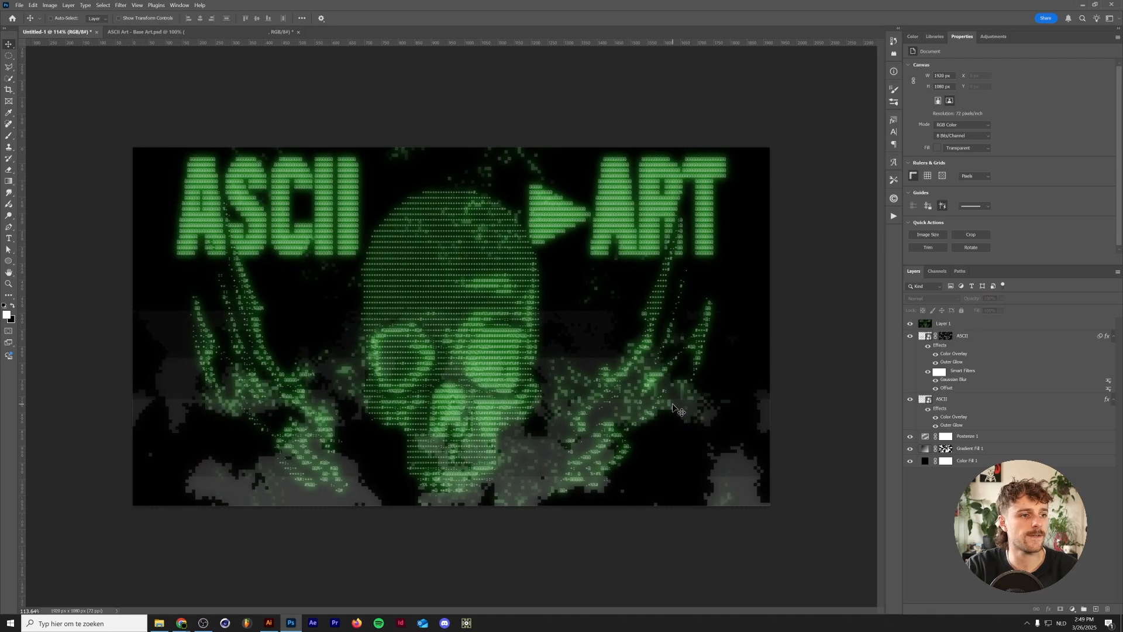
click(988, 324)
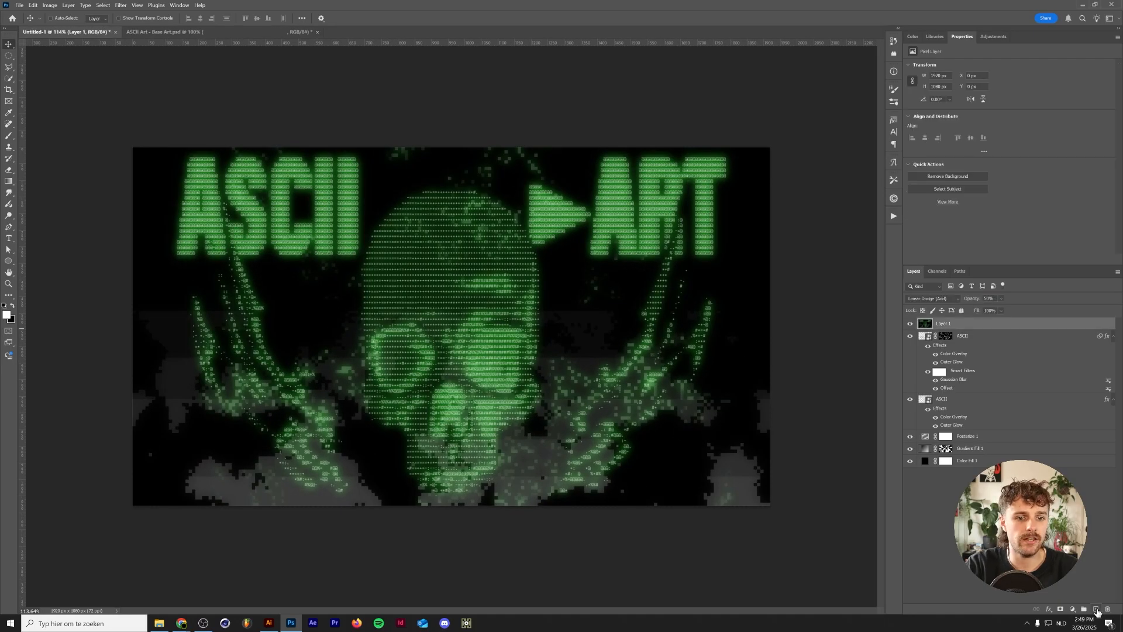
- Run the Quicknoise action from the Dreadlabs Trance Essentials action set on the artwork
click(894, 217)
click(805, 338)
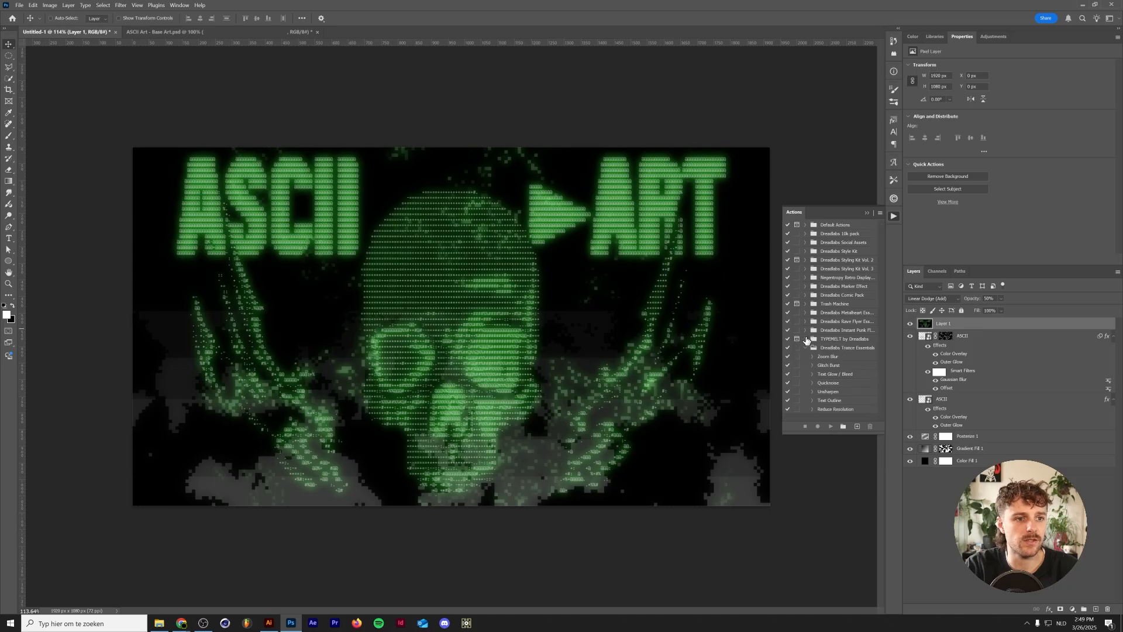
click(828, 383)
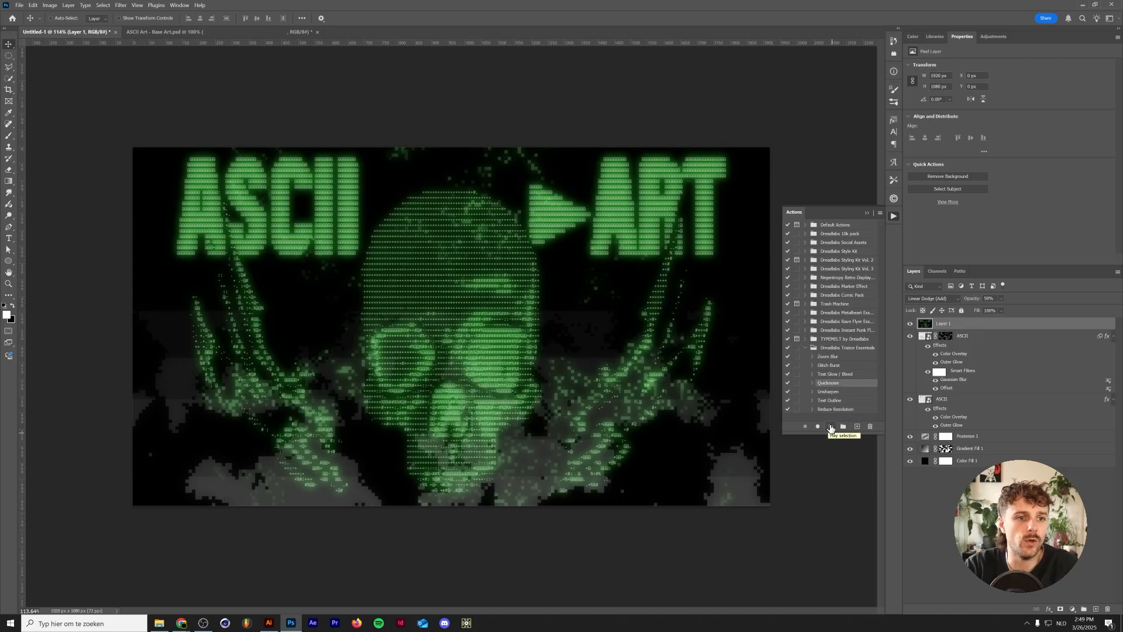
click(830, 427)
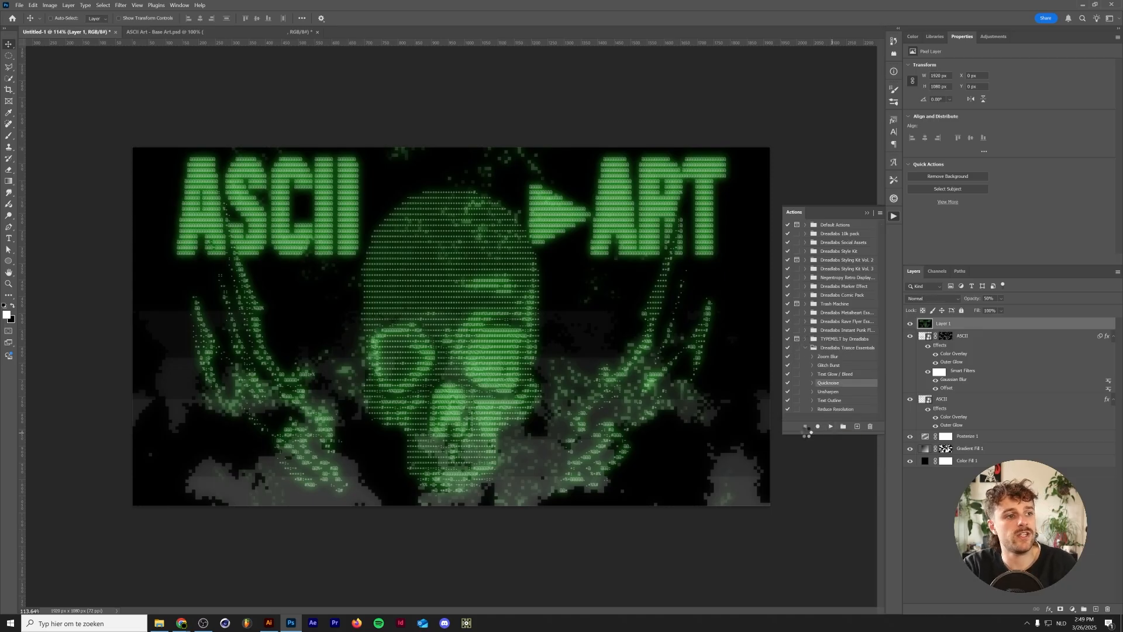
click(867, 213)
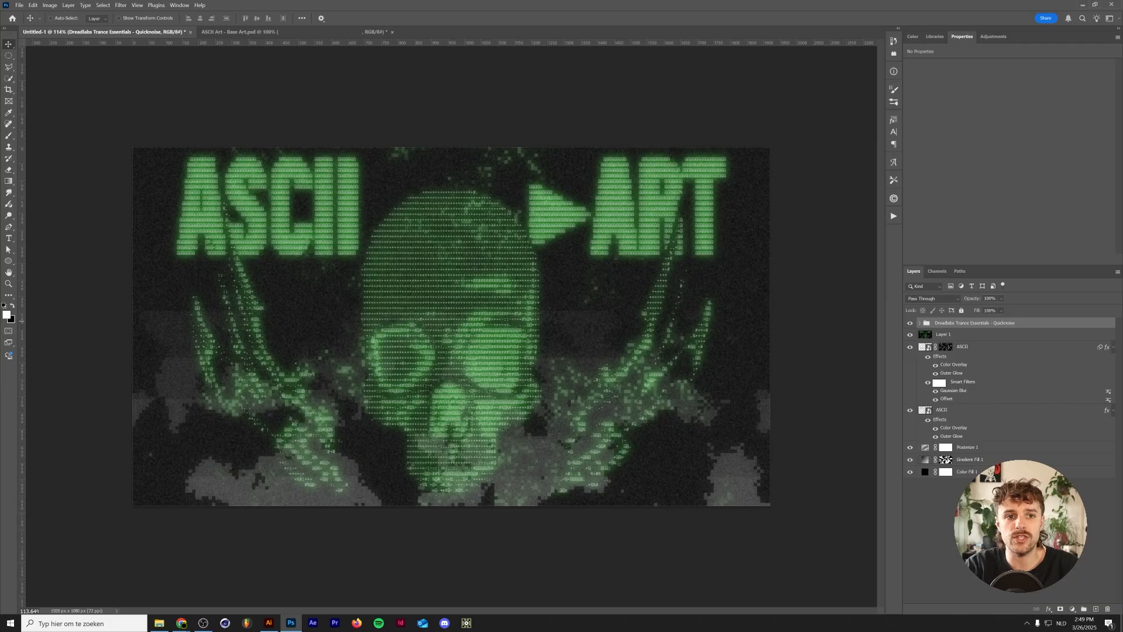
click(1095, 608)
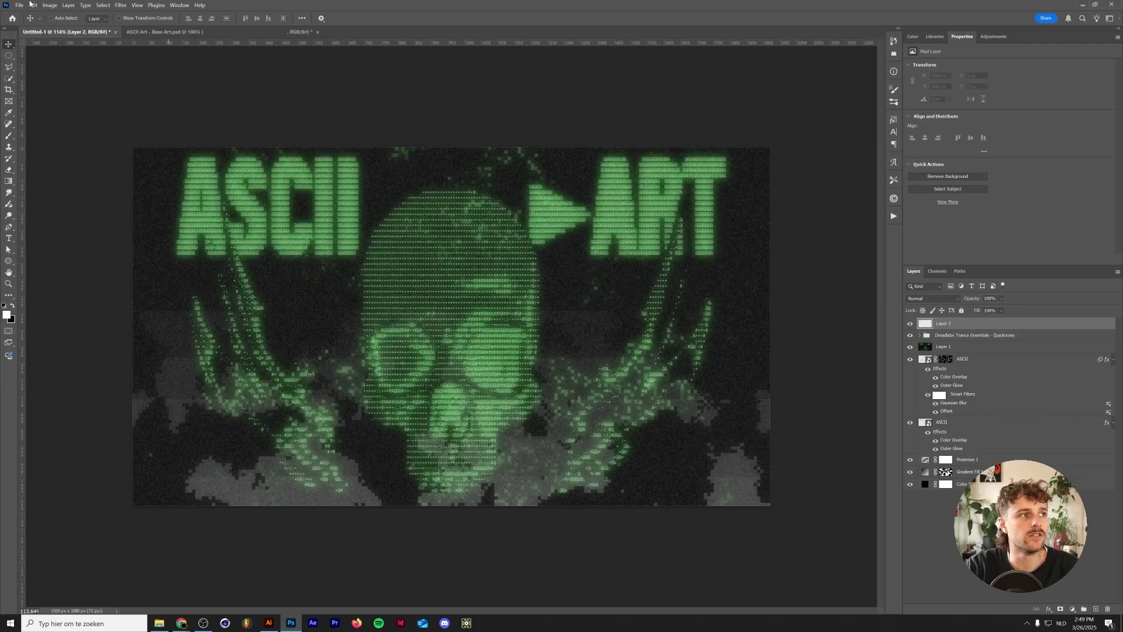
key(ctrl+z)
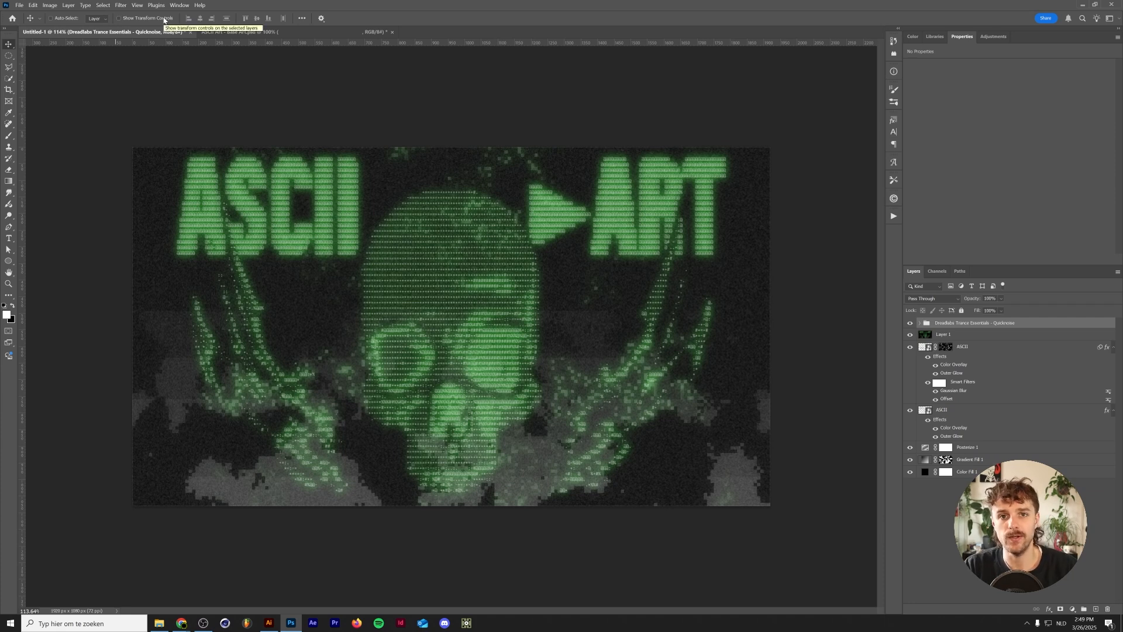
click(918, 533)
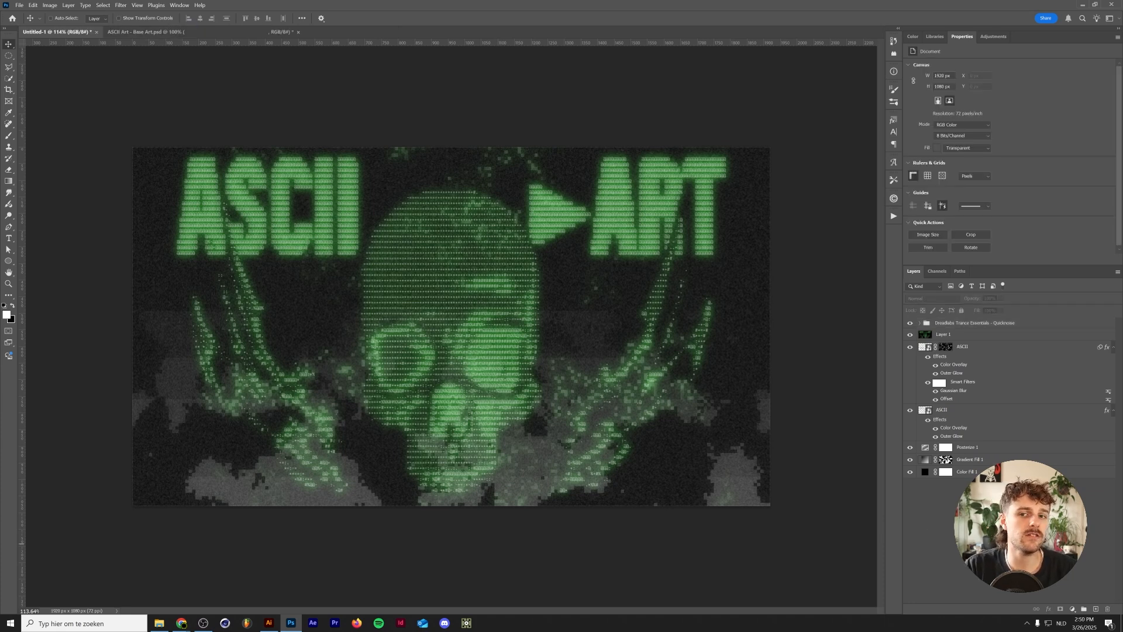